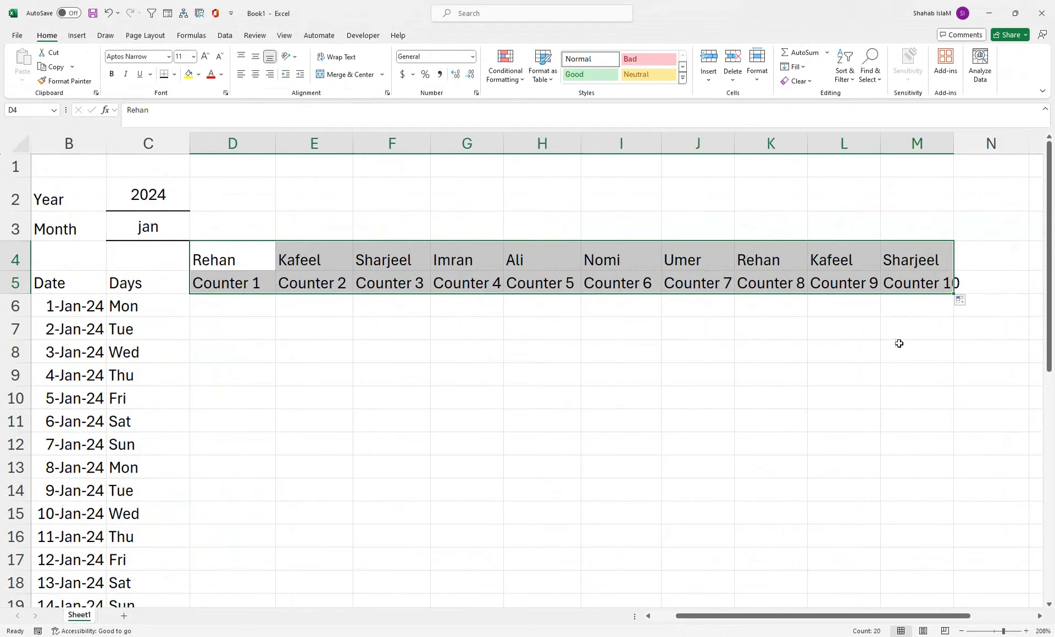
Step: Widen column M to fit its Counter 10 heading and enter the headings Total in N4 and Amount in N5
click(966, 305)
click(952, 156)
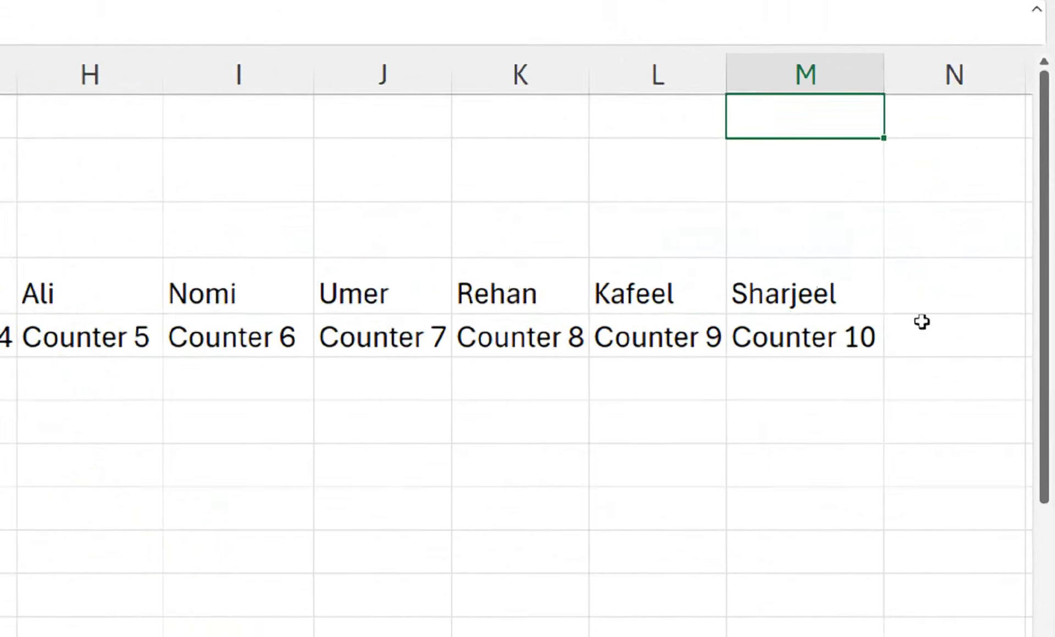
click(980, 263)
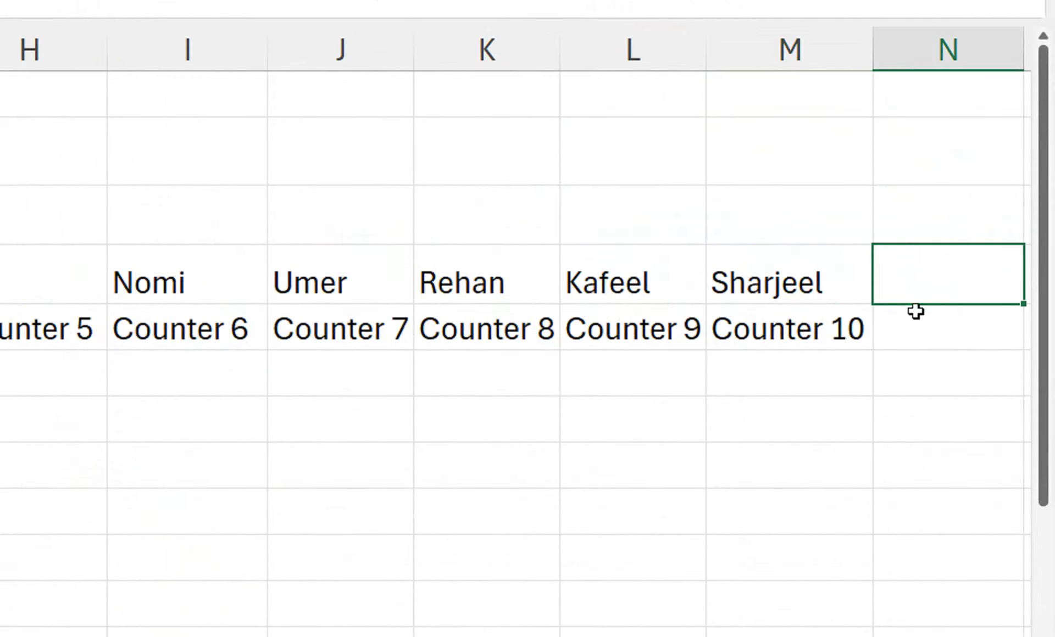
text(Total)
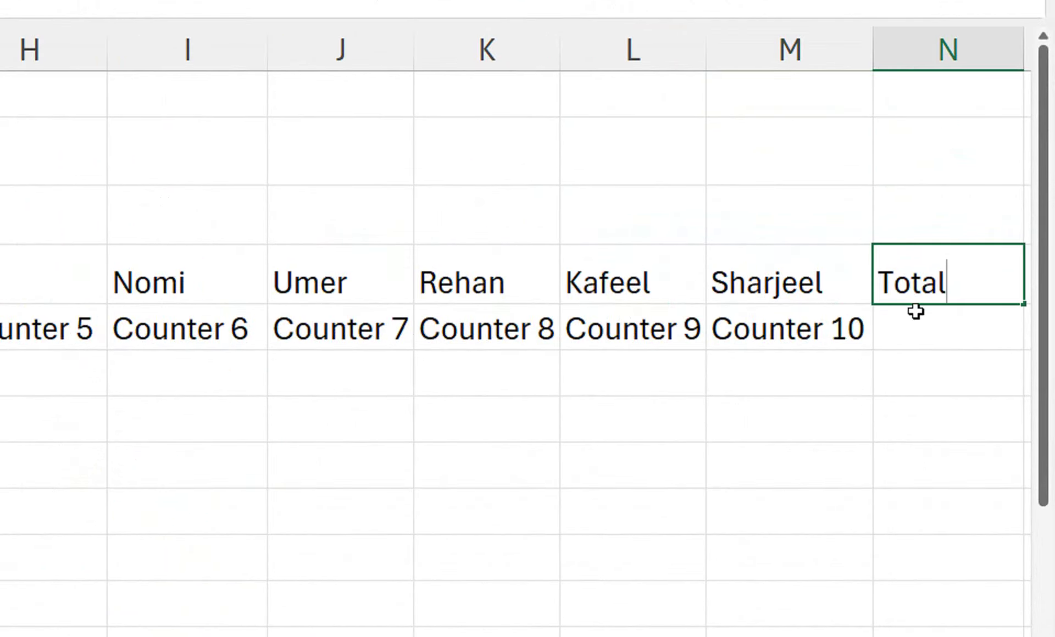
key(Return)
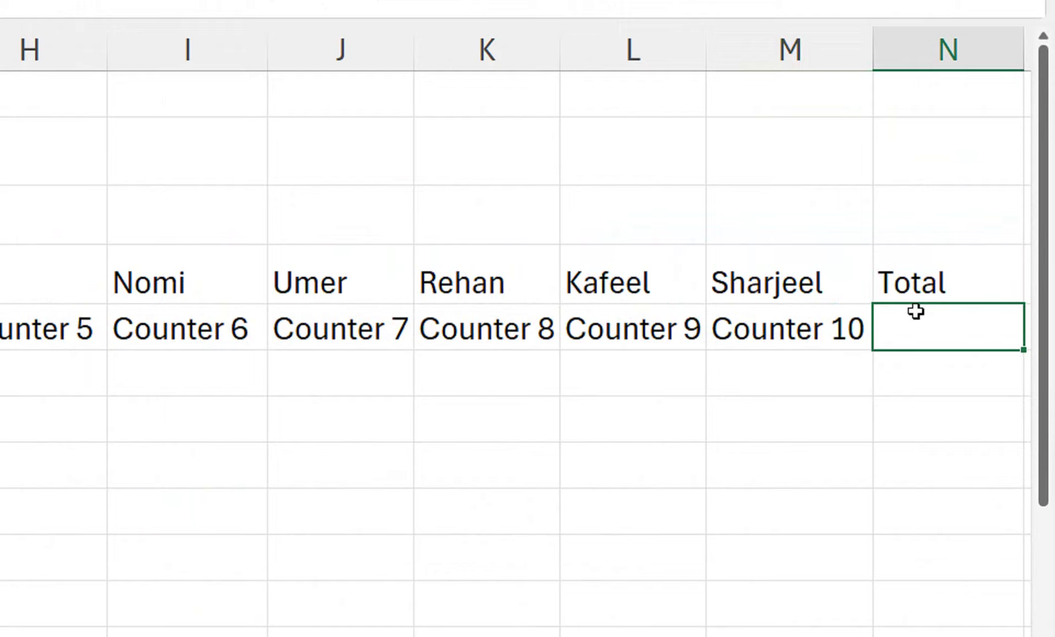
text(Amount)
key(Return)
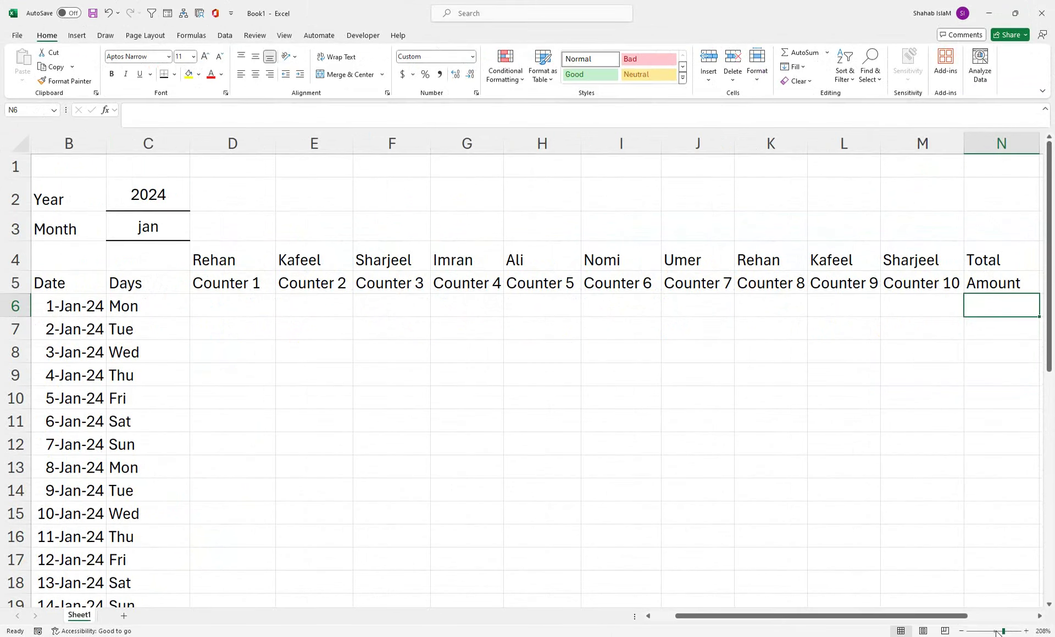
Step: Move the year and month lists from O2:P14 to columns R and S, starting in row 2
click(997, 633)
key(Up)
key(Up)
key(Up)
key(Up)
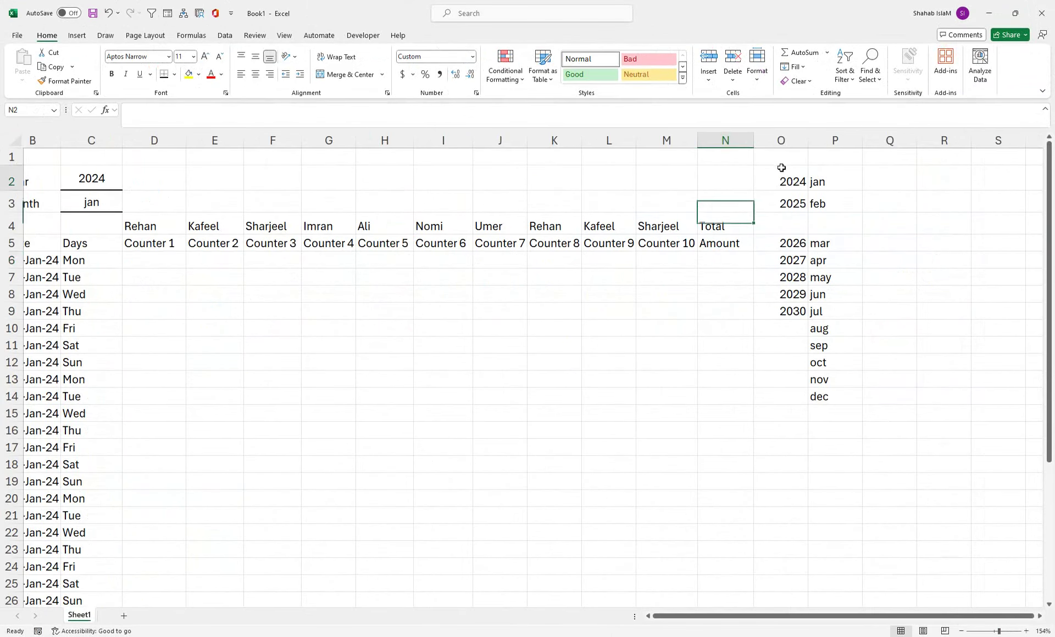
drag(781, 168, 837, 391)
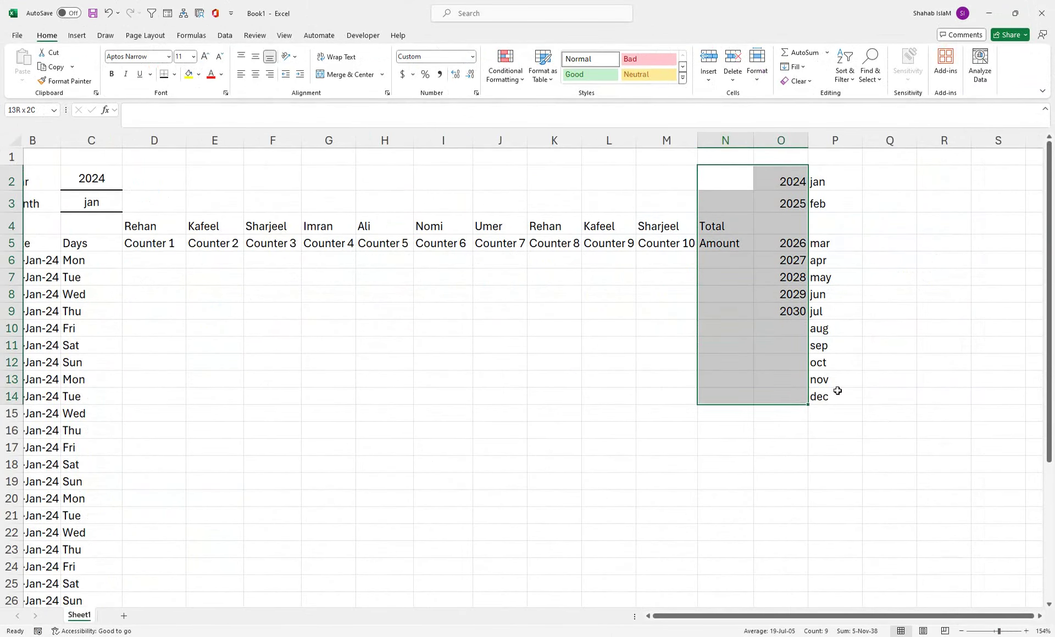
drag(842, 186, 802, 262)
click(867, 261)
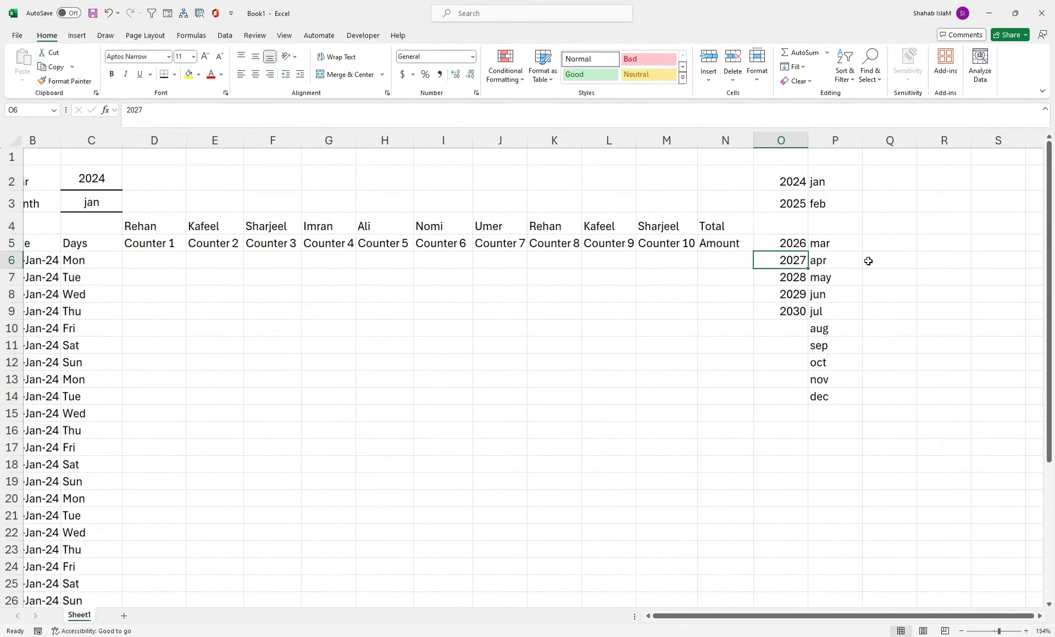
drag(829, 311, 799, 310)
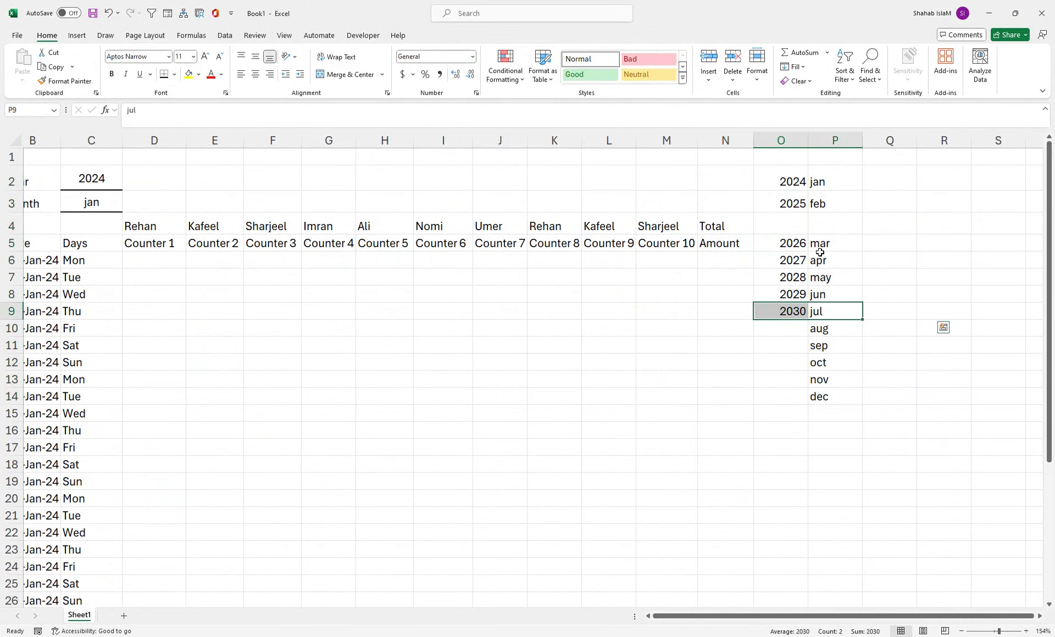
click(805, 187)
click(862, 203)
drag(803, 178, 845, 270)
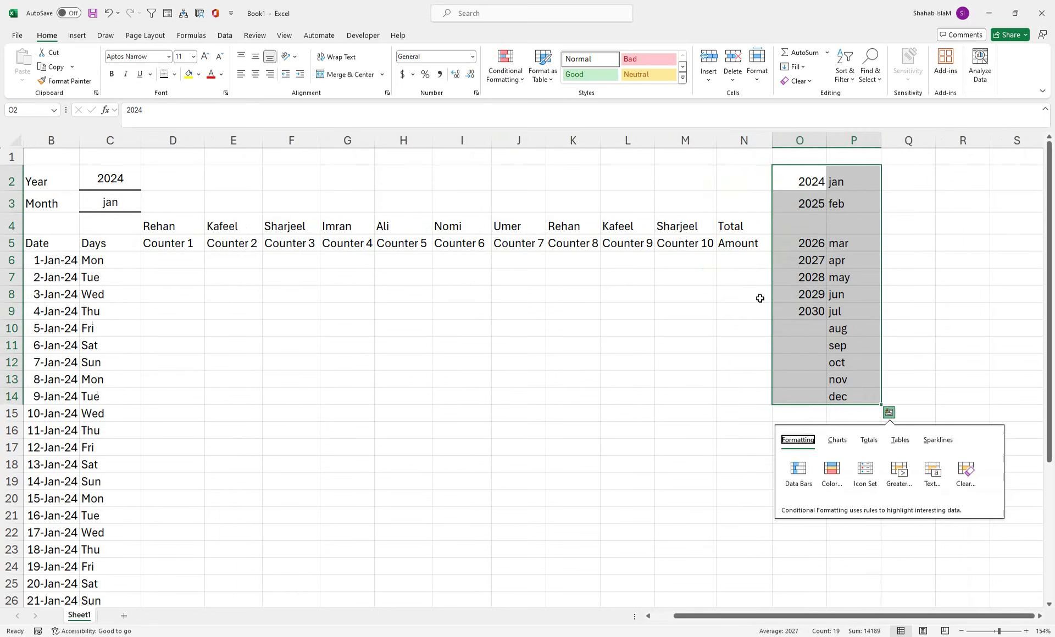
drag(771, 297, 954, 286)
click(866, 286)
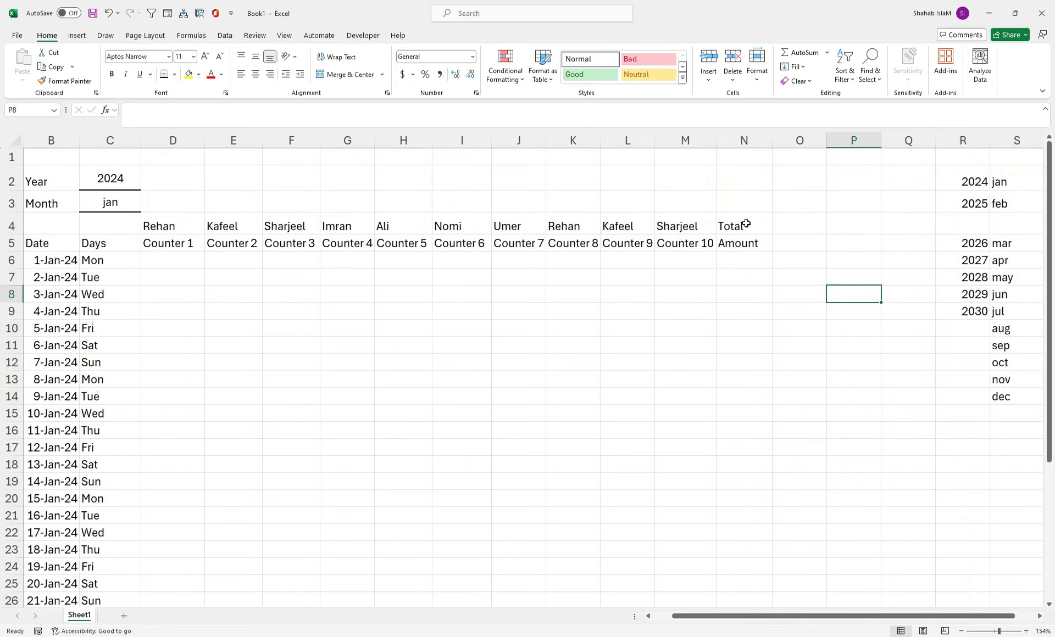
Step: Fill the blank counter cells from D6 down to row 36 of column M with the light grey theme colour
click(747, 259)
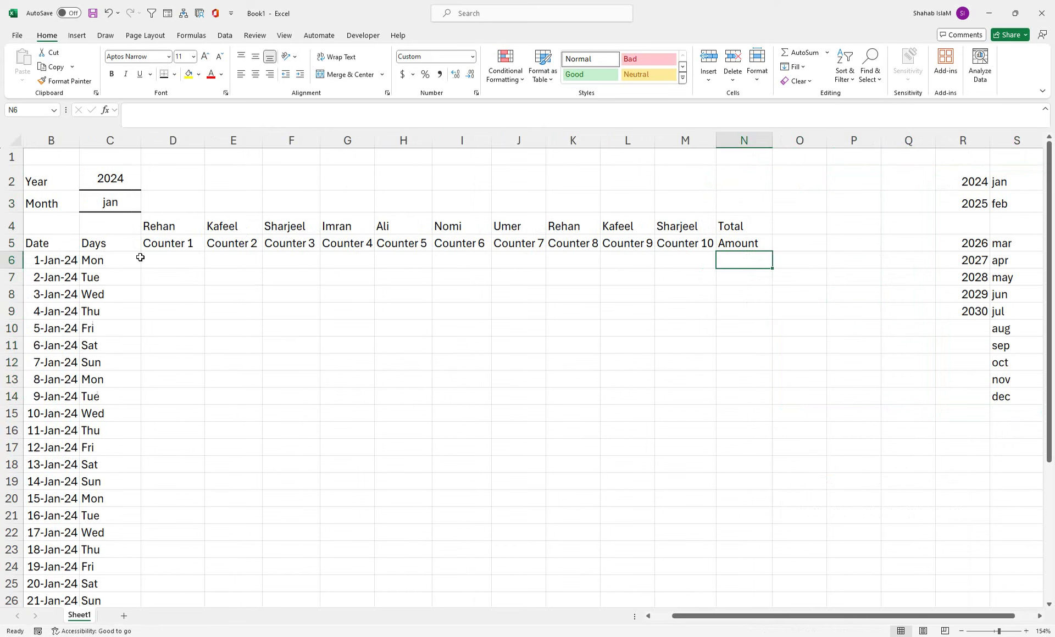
drag(154, 258, 707, 573)
drag(1050, 325, 1050, 181)
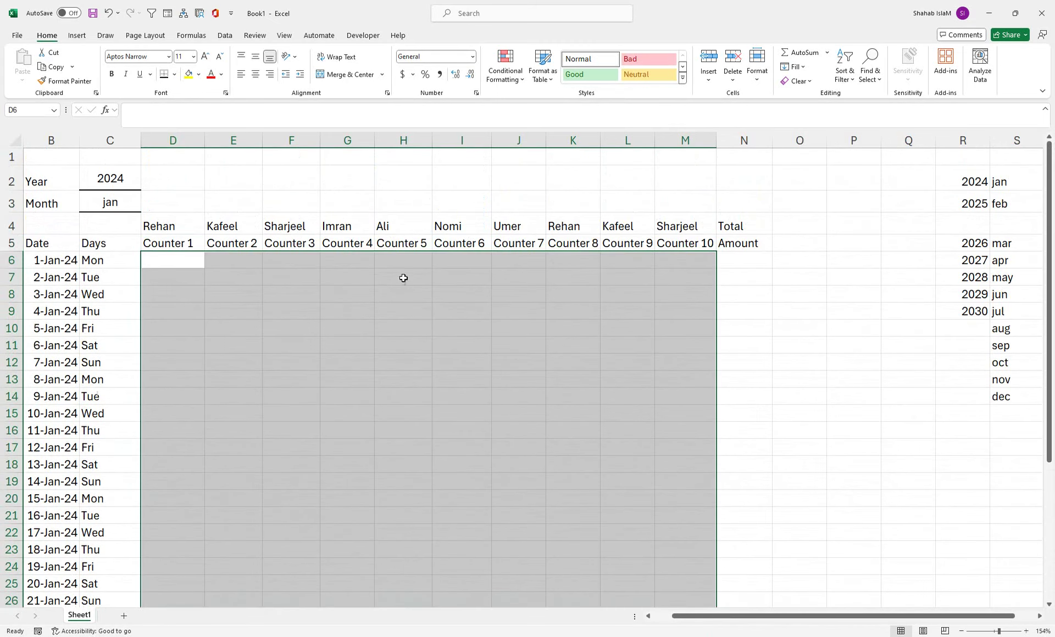
click(200, 75)
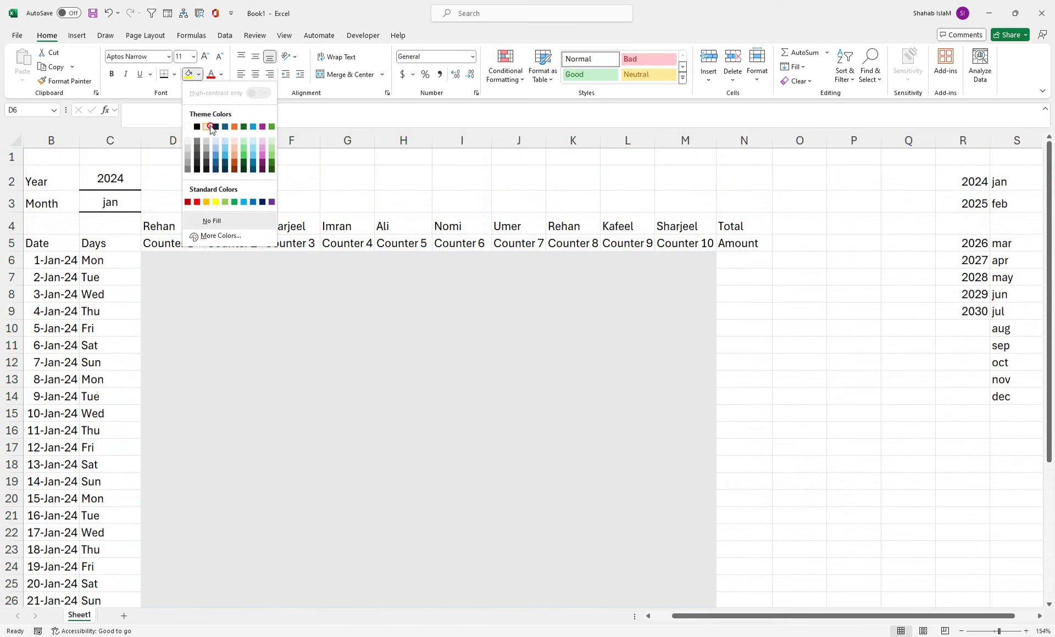
click(211, 127)
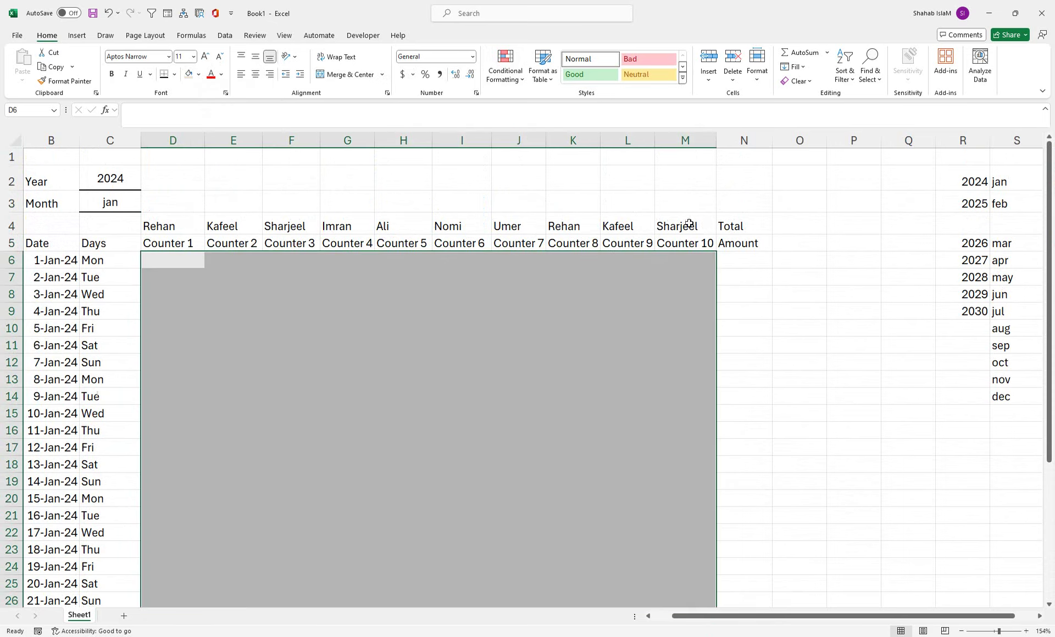
Step: Fill the header rows B4:M5 with the bright blue theme colour
drag(689, 224, 22, 243)
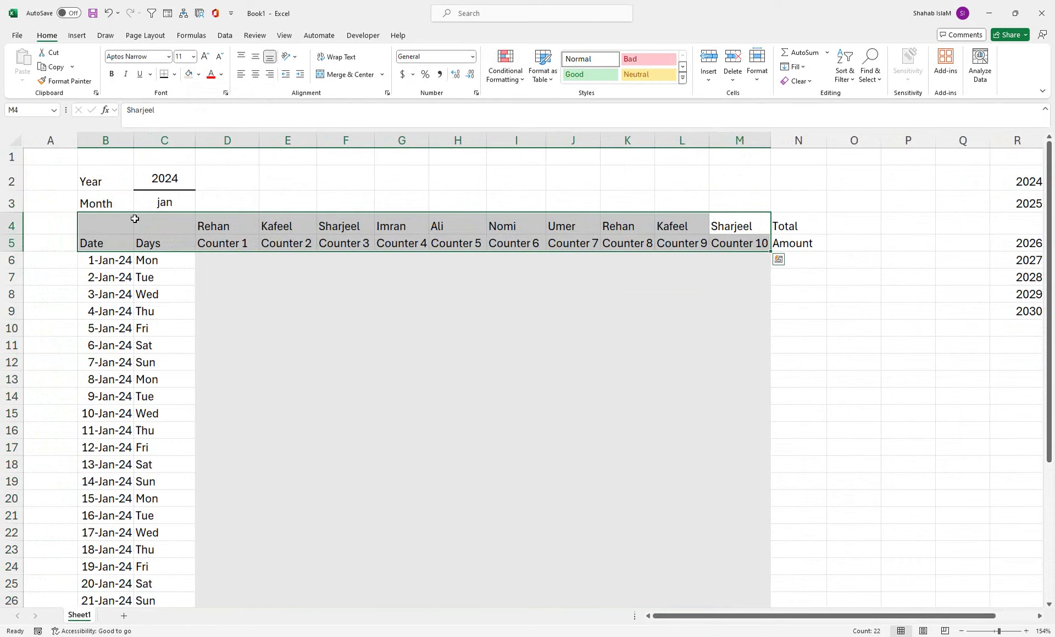
click(201, 79)
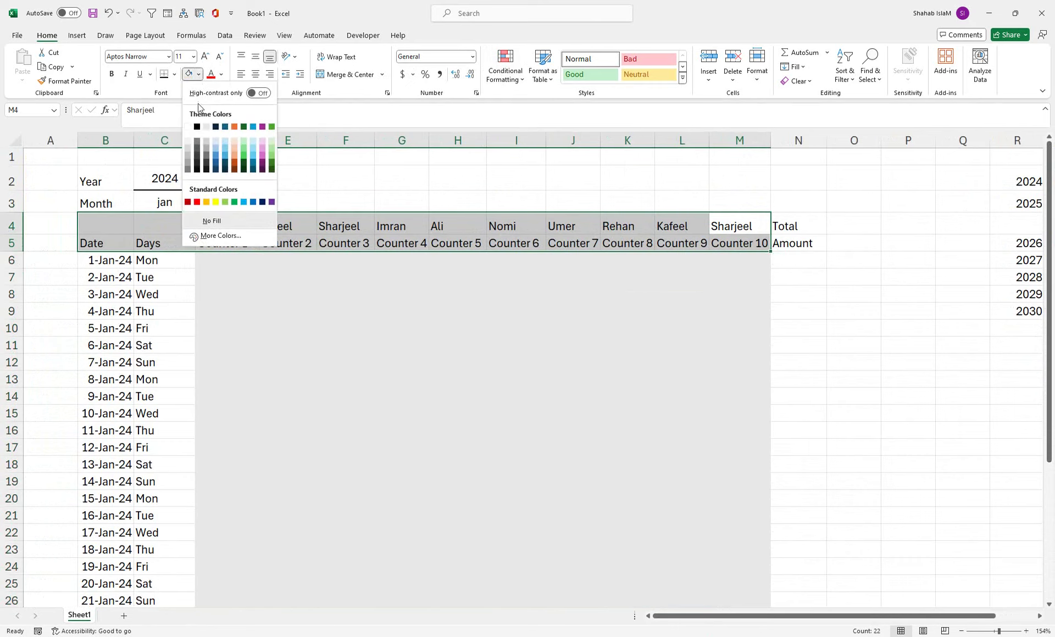
click(256, 129)
Step: Give the date and day cells B6:C36 the same blue fill with bold white text
drag(118, 262, 157, 585)
click(189, 76)
scroll(137, 329, up, 4)
click(113, 178)
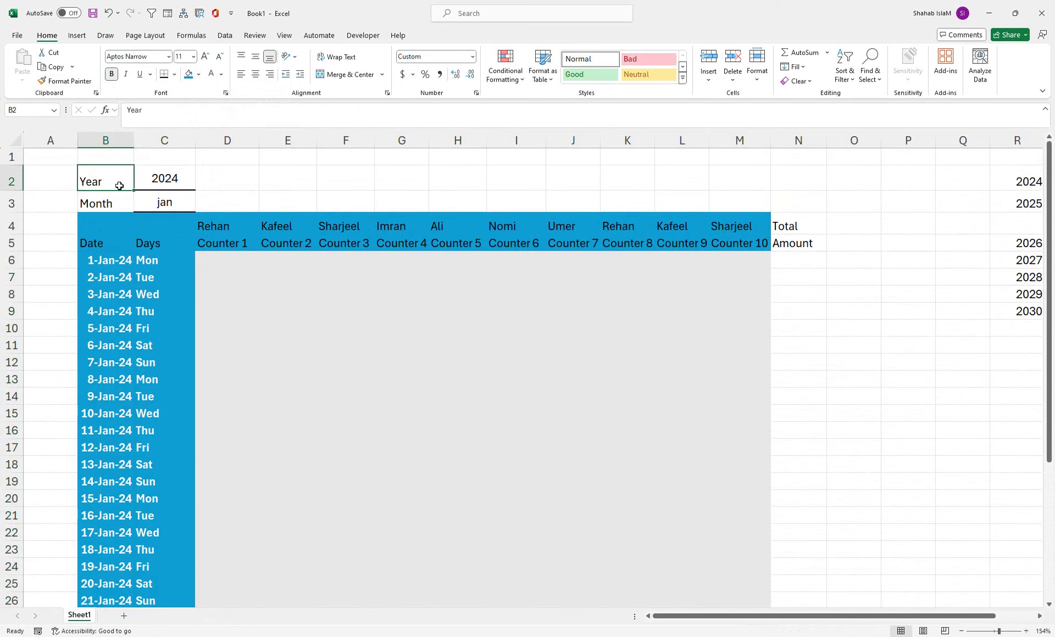
Step: Extend the blue header fill over the Total Amount heading and make the text in B4:N5 bold and white
drag(797, 227, 113, 240)
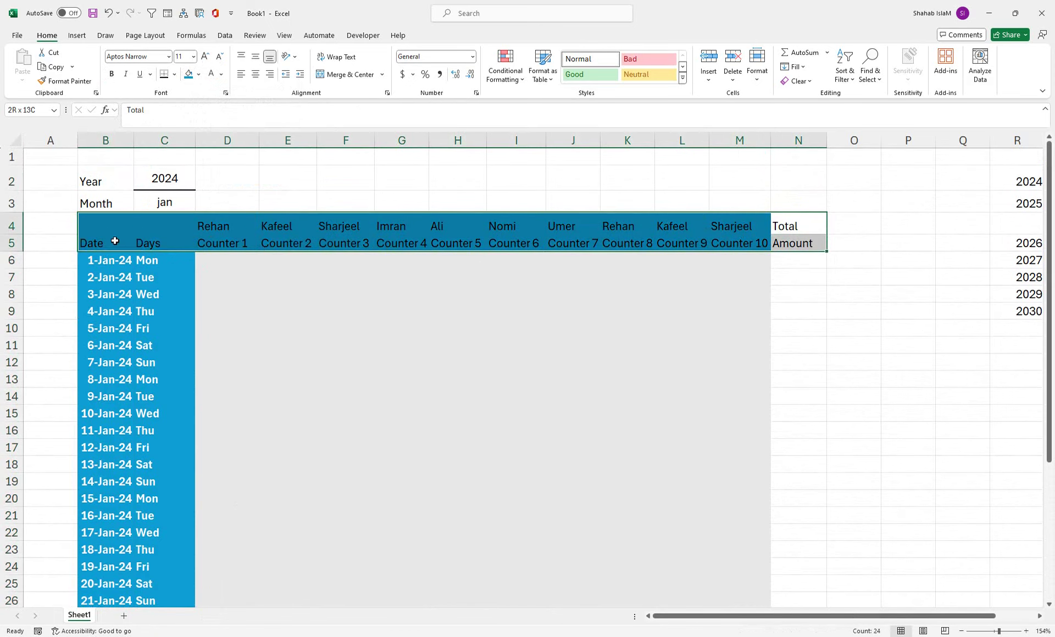
click(189, 74)
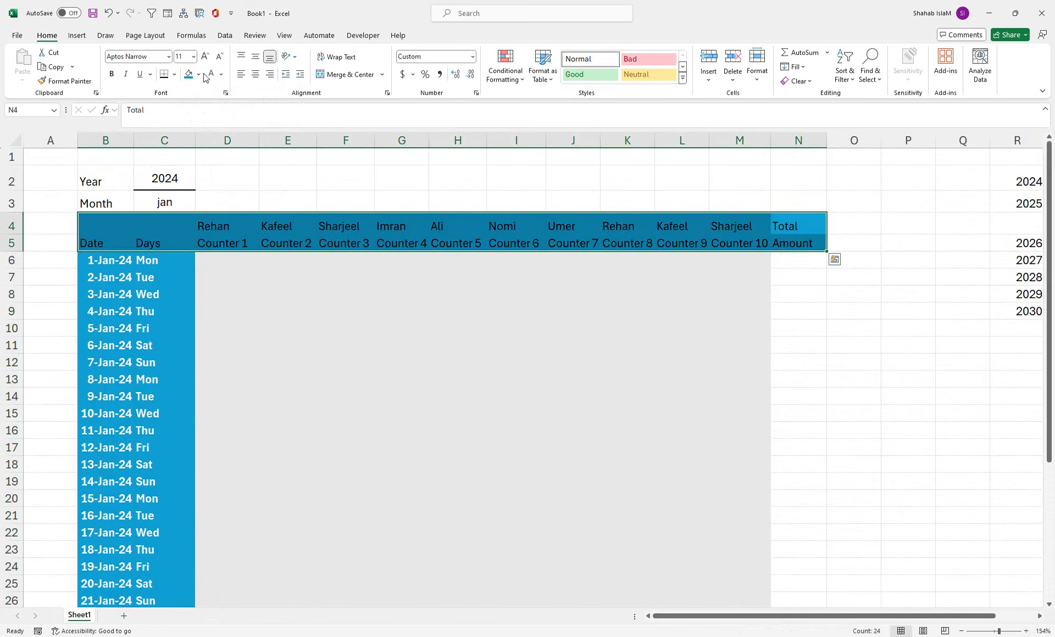
click(112, 74)
Step: Fill the Total Amount cells N6:N36 with the lightest green theme colour
drag(789, 263, 786, 535)
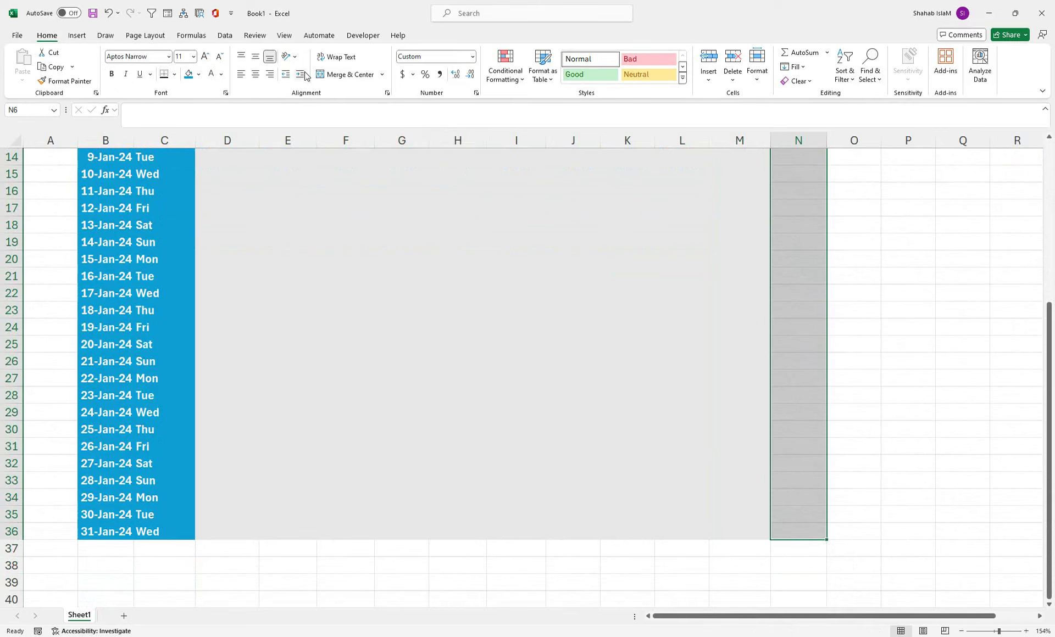
click(199, 74)
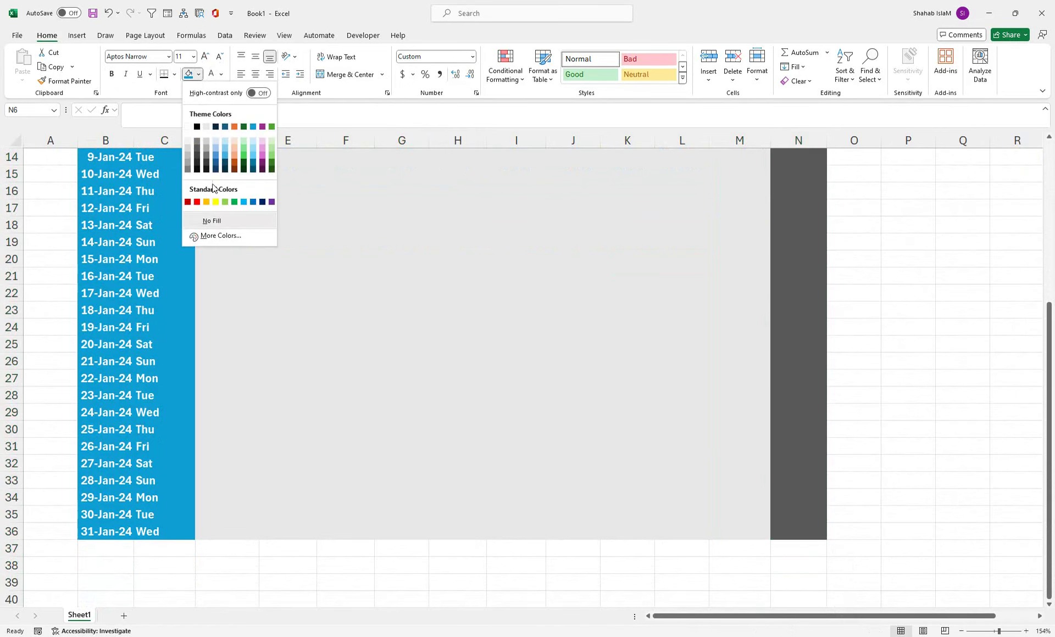
click(272, 139)
scroll(474, 171, up, 5)
click(572, 243)
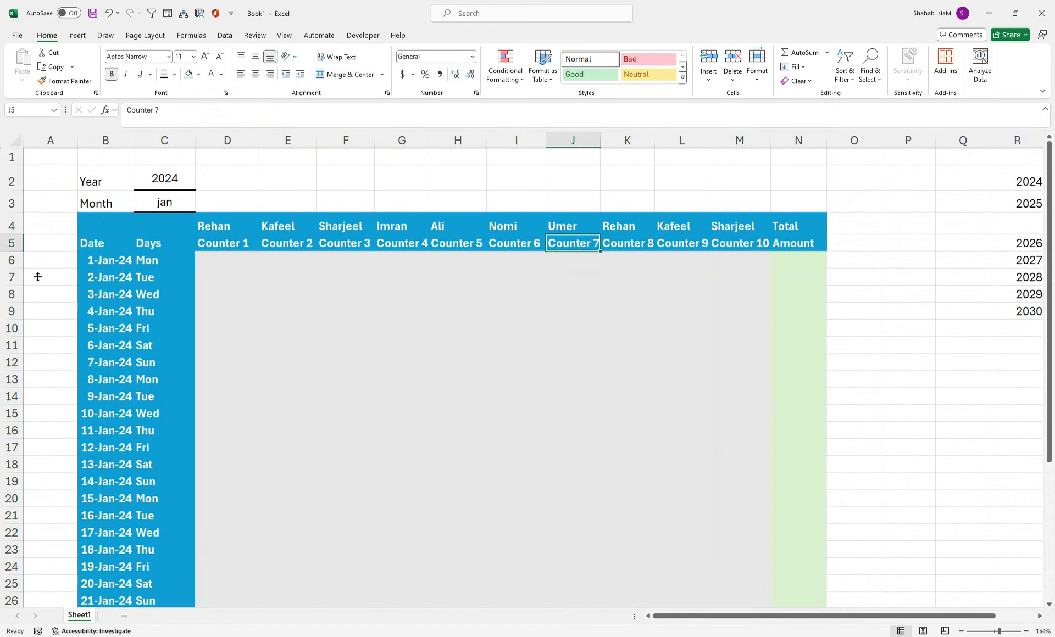
Step: Make row 4 taller and centre the headings in D4:N4 horizontally and vertically
drag(13, 235, 16, 247)
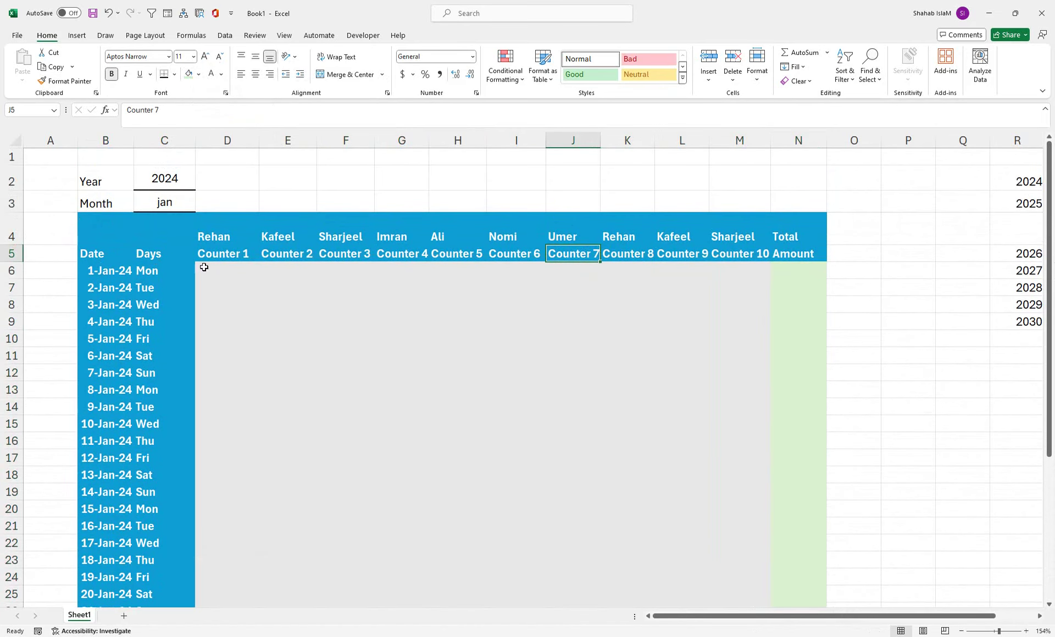
drag(218, 236, 780, 215)
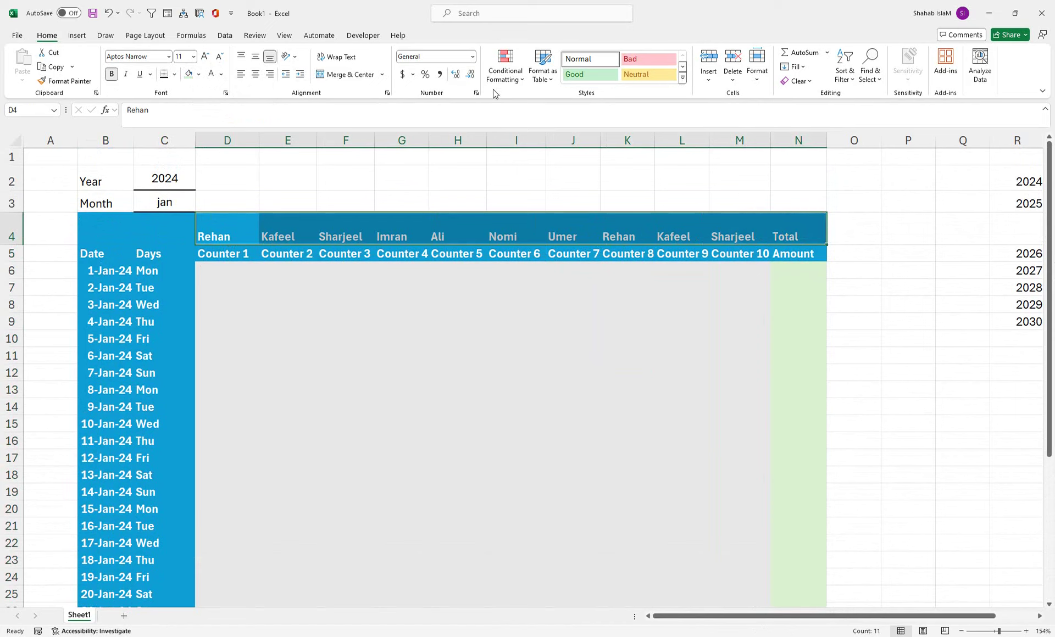
click(259, 75)
click(255, 56)
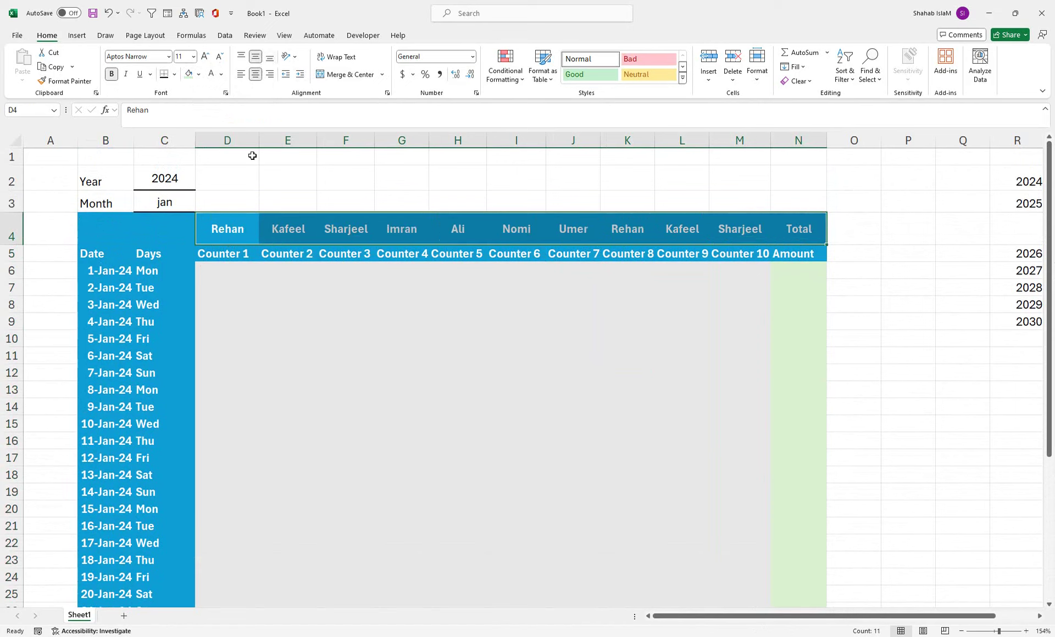
Step: Fill the Year and Month rows B2:N3 with Dark Teal, Accent 1, Lighter 80%
click(181, 170)
drag(111, 181, 797, 206)
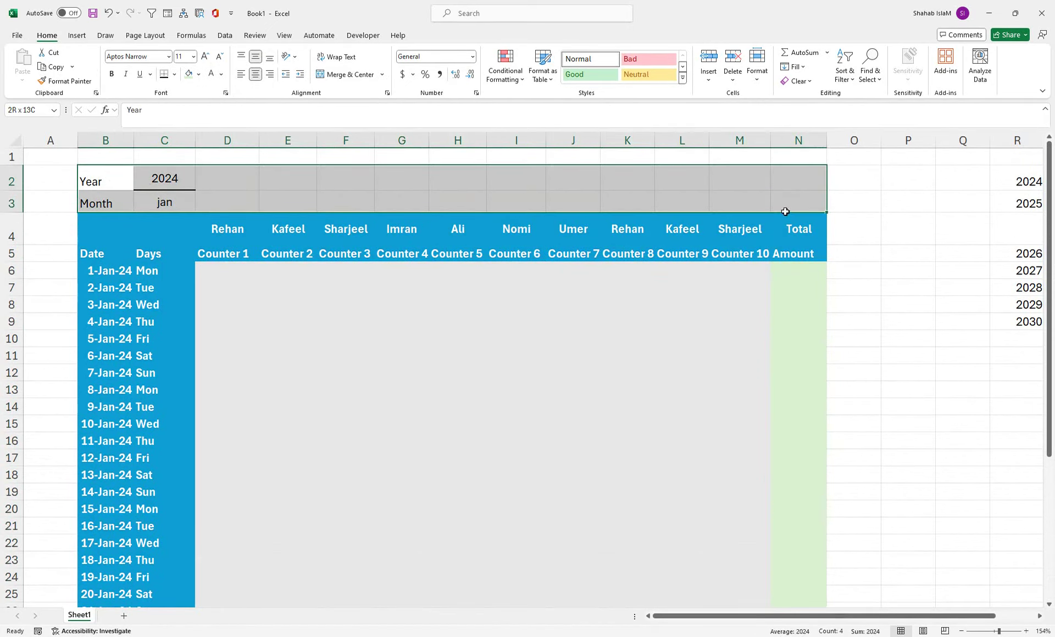
click(198, 74)
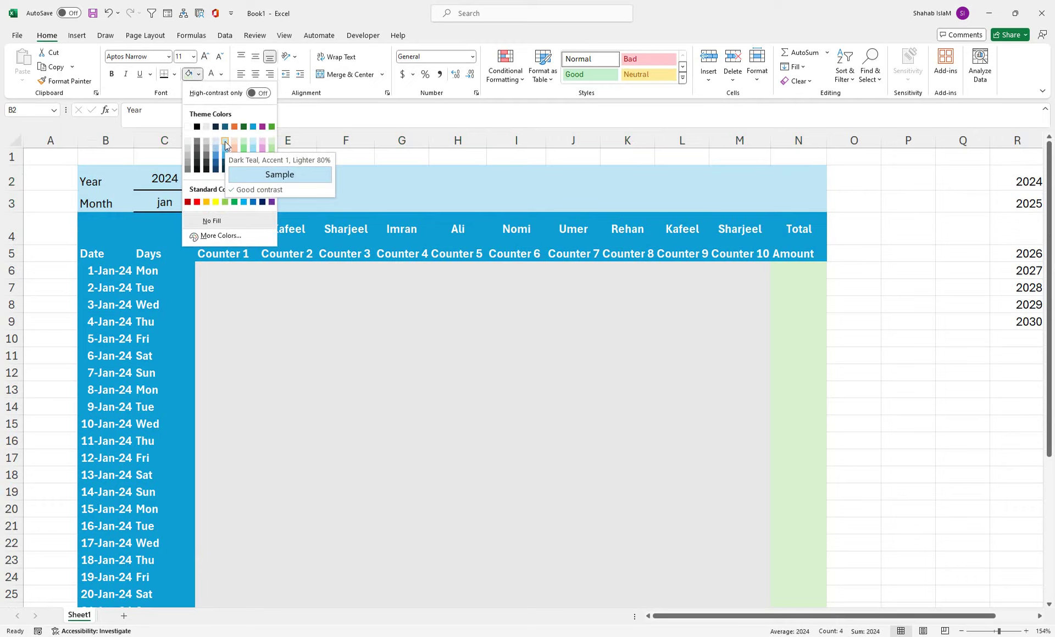
click(225, 141)
click(158, 184)
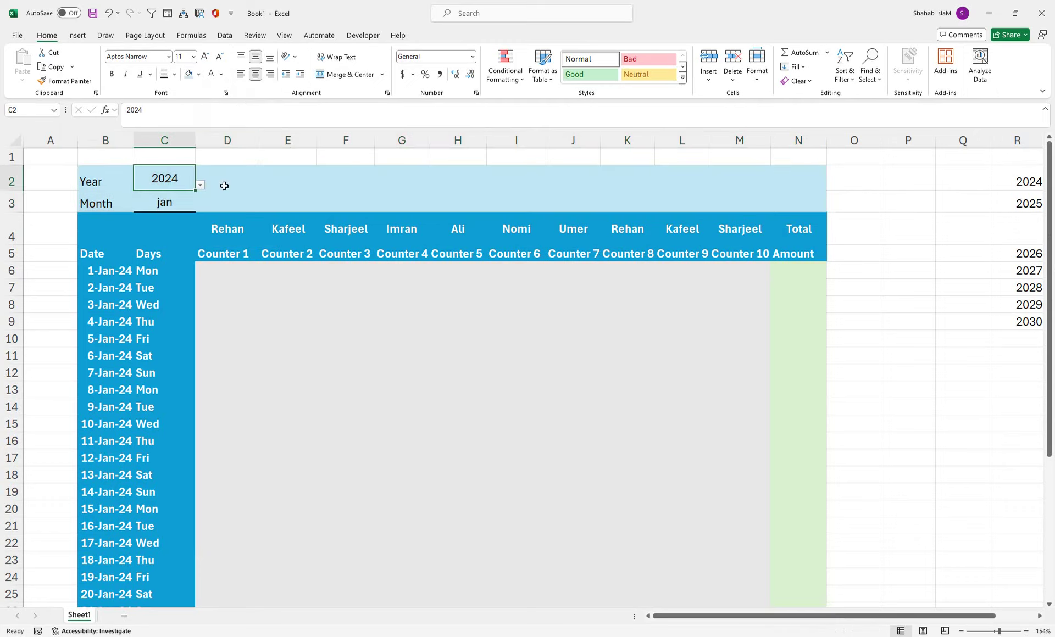
Step: Fill the grey counter range starting at D6 with sample daily amounts
click(250, 293)
click(231, 264)
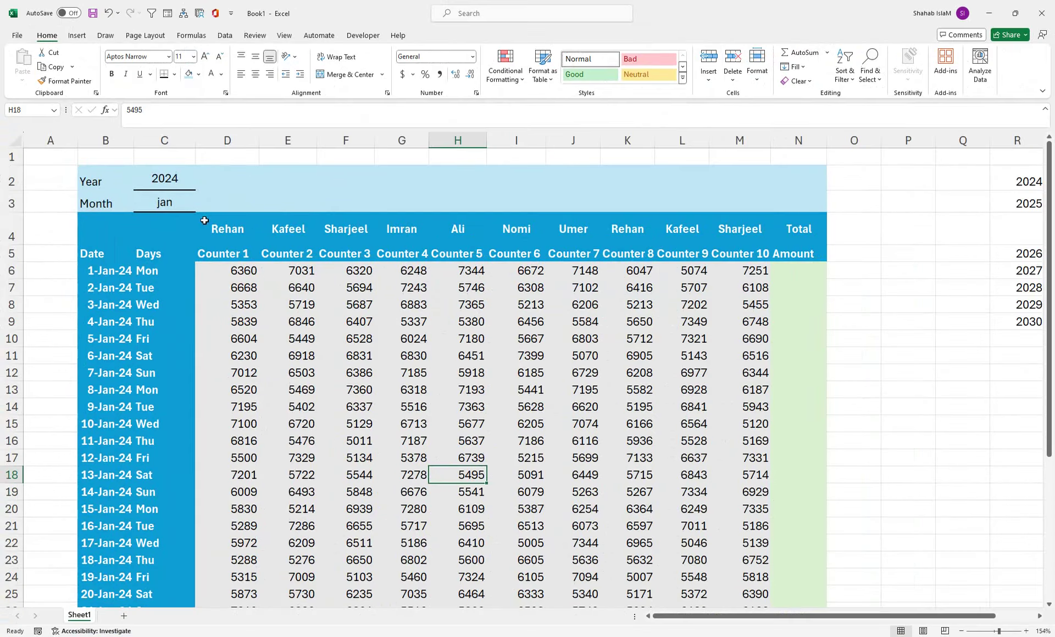
Step: Change the fill of the name row B4:N4 to the standard purple colour
click(176, 226)
drag(231, 230, 289, 230)
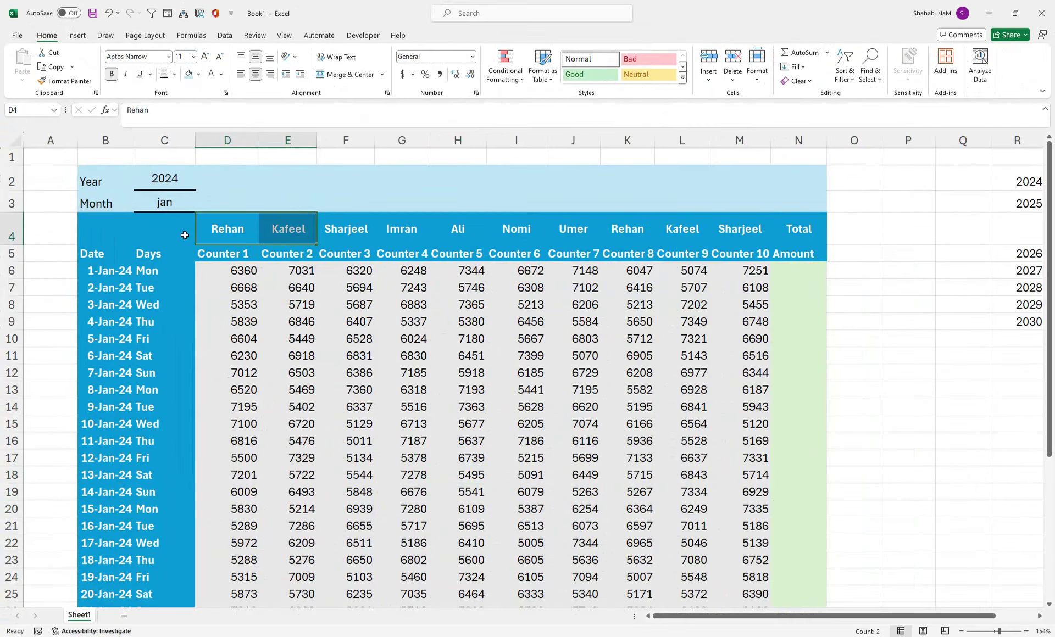
drag(121, 231, 820, 222)
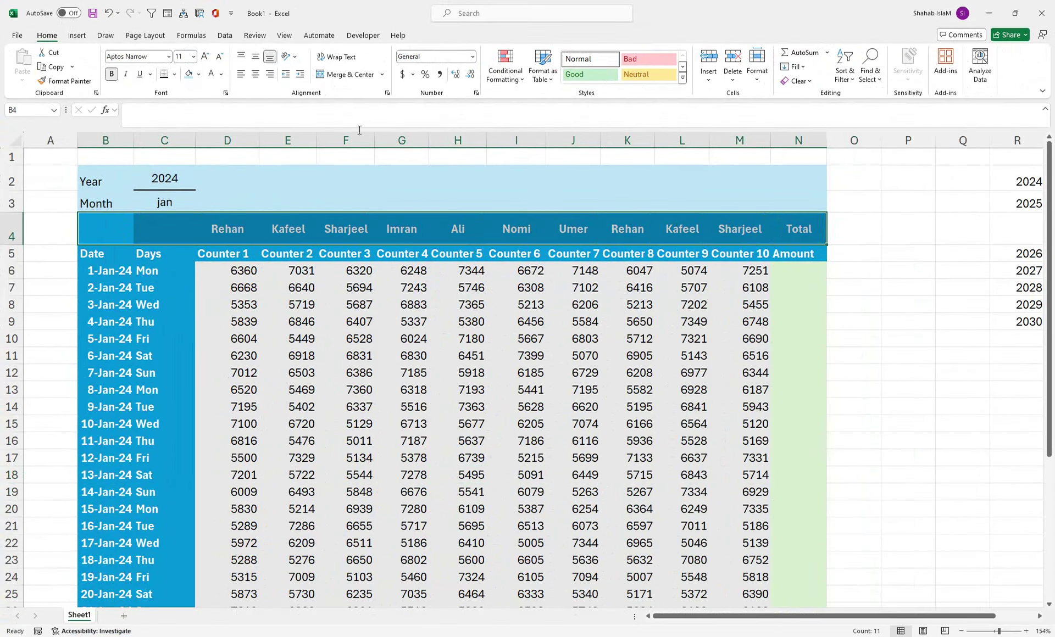
click(199, 75)
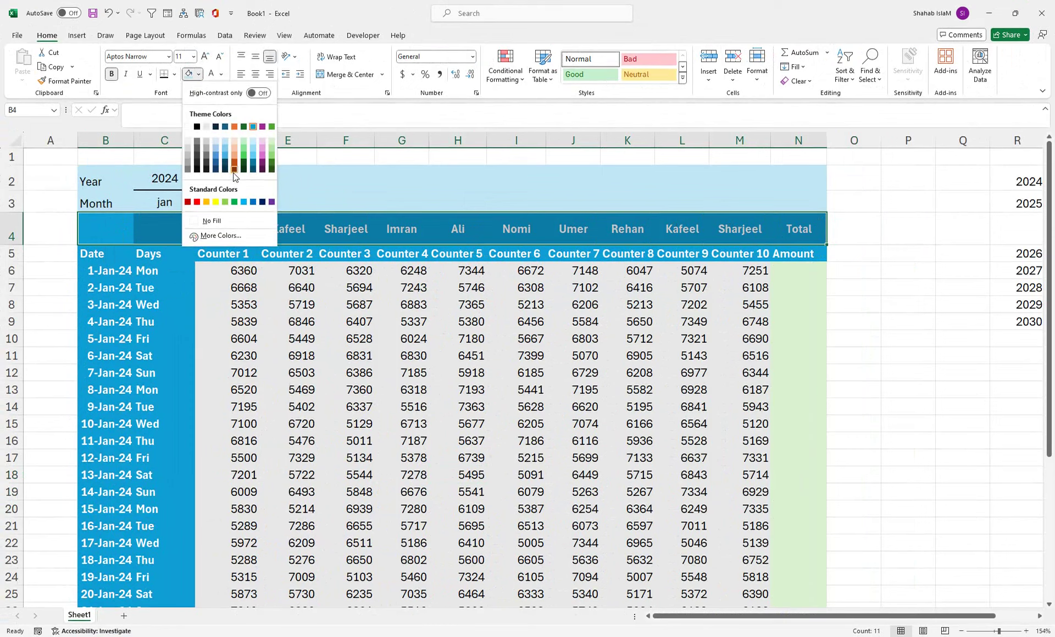
click(271, 201)
click(416, 330)
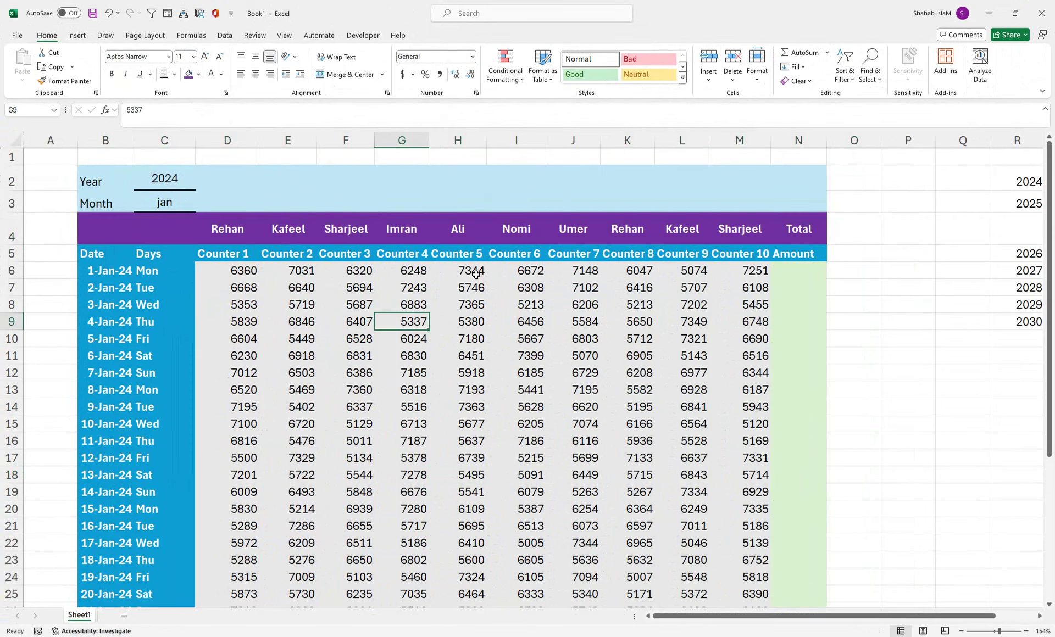
click(720, 284)
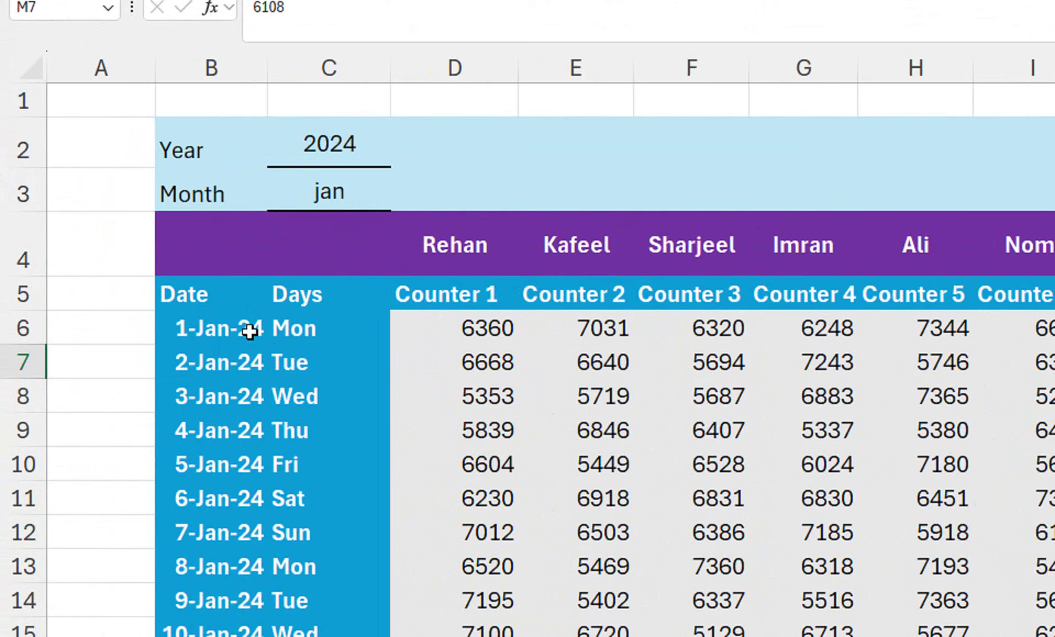
click(440, 332)
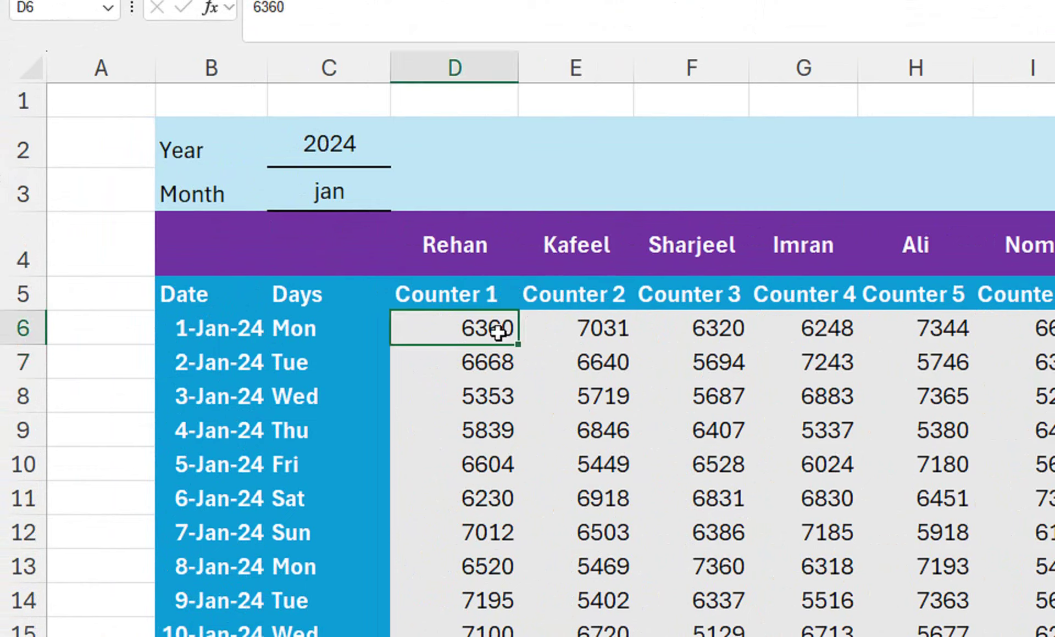
click(621, 332)
click(735, 322)
click(824, 339)
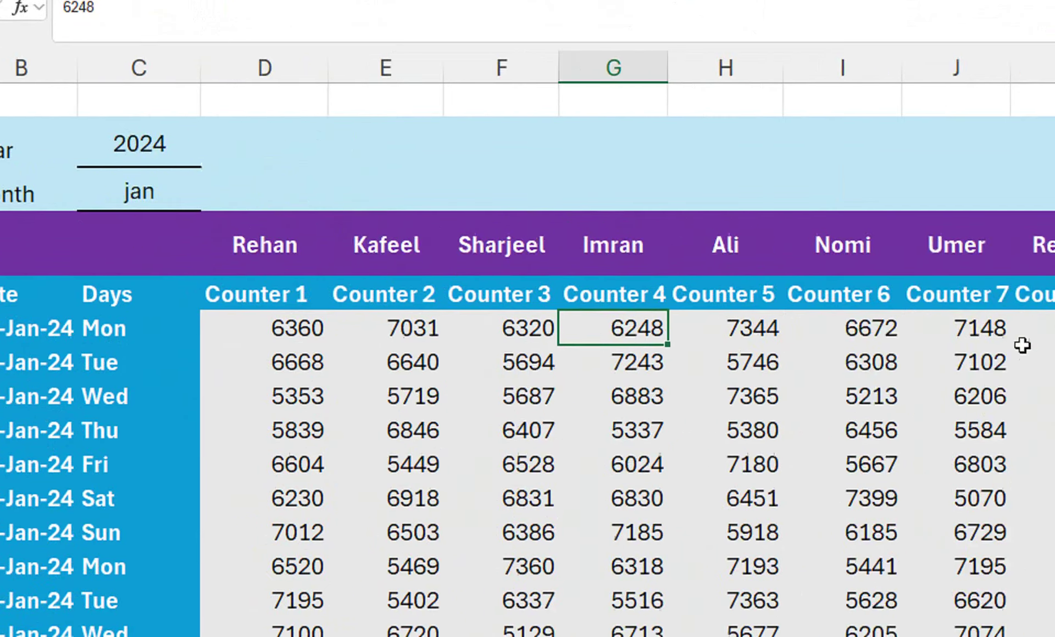
Step: Enter =SUM(D6:M6) in N6 to total the first day's amounts across all ten counters
click(890, 334)
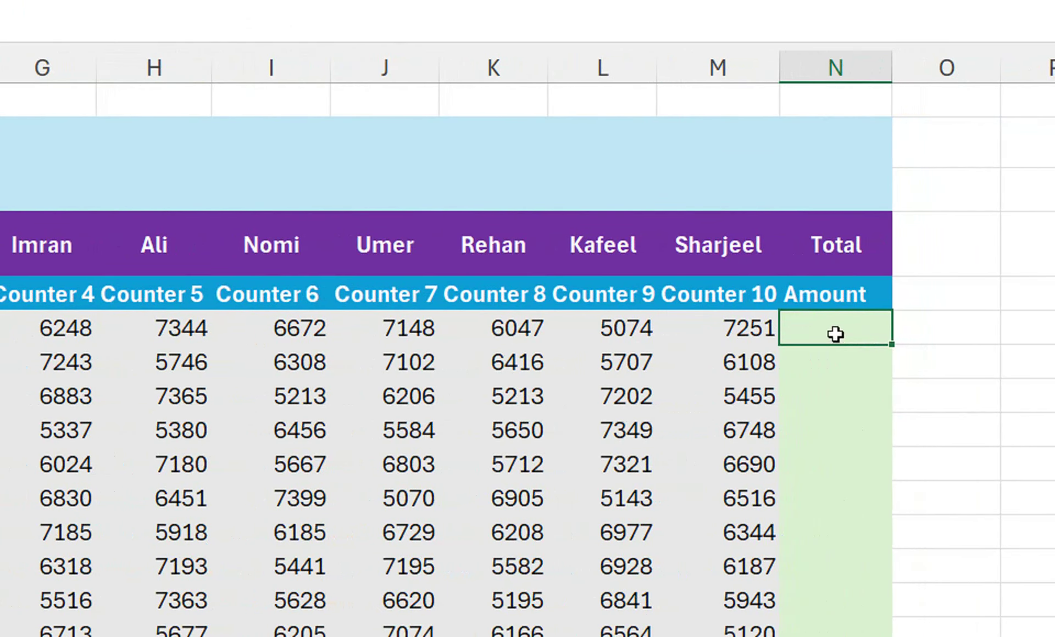
text(=sum)
key(Tab)
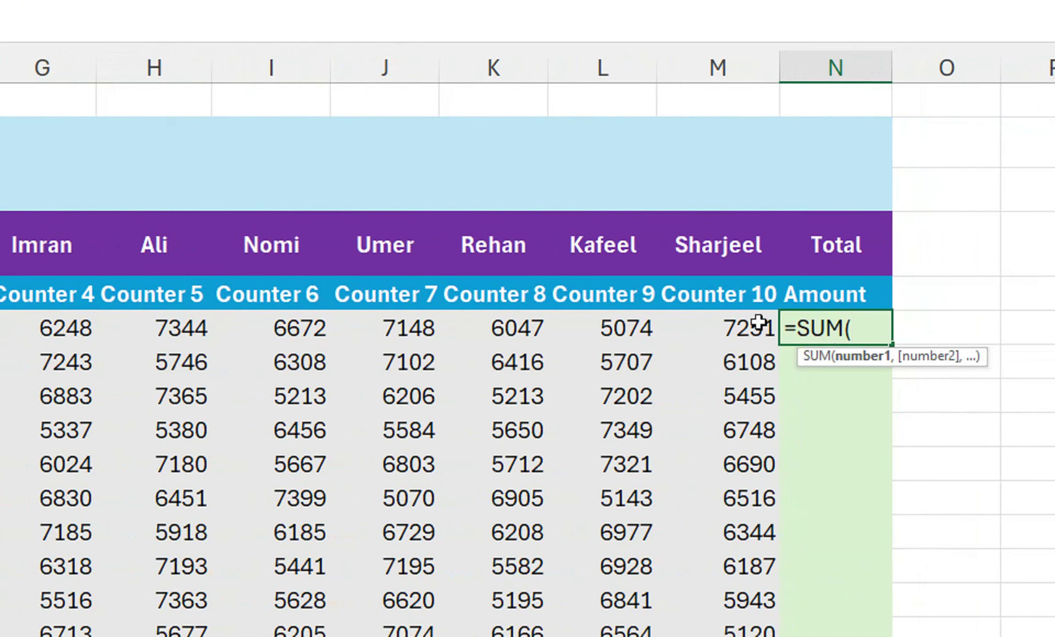
drag(758, 318, 0, 331)
drag(85, 330, 0, 332)
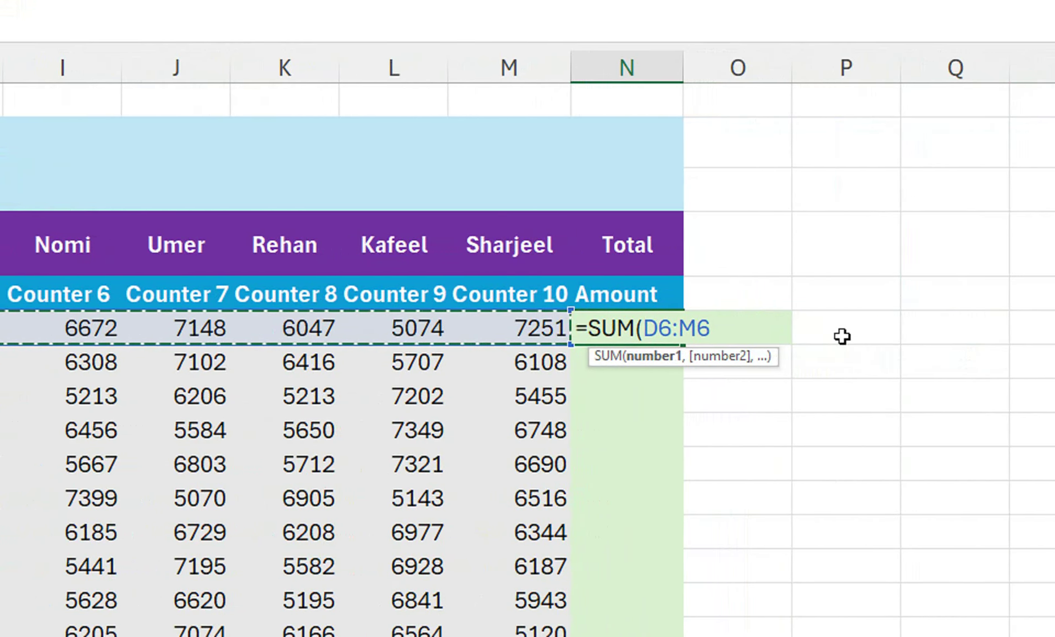
text())
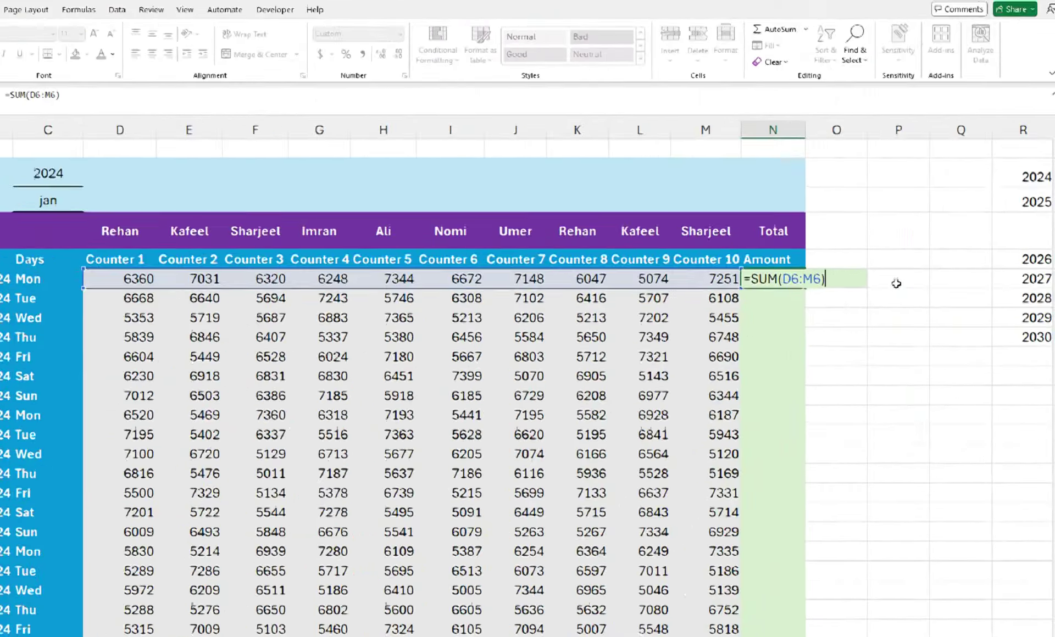
key(Return)
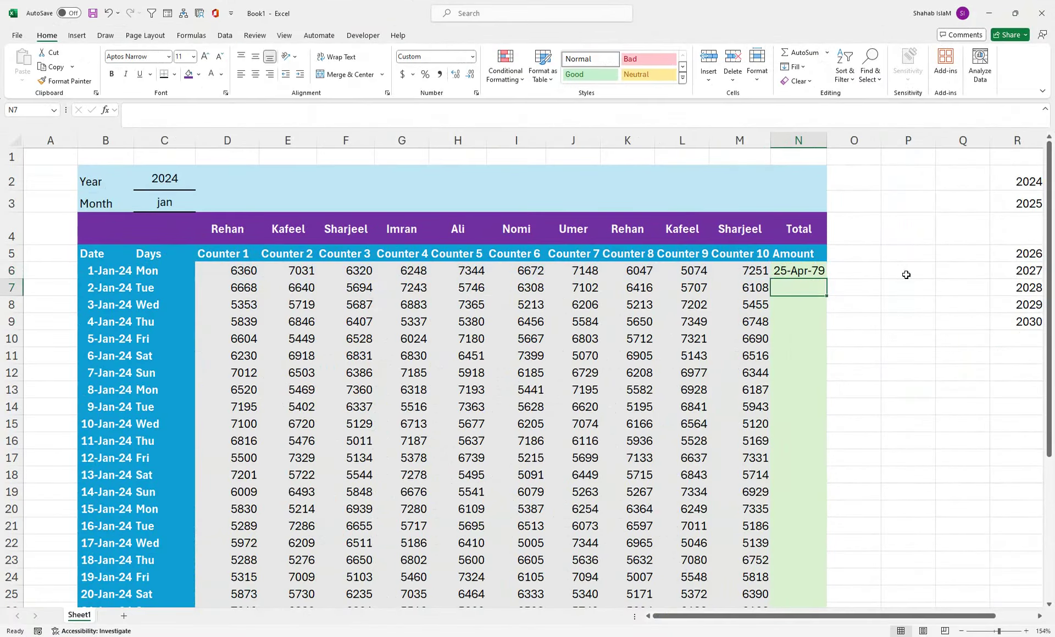
Step: Set the number format of the daily total in N6 to General
click(778, 275)
click(472, 56)
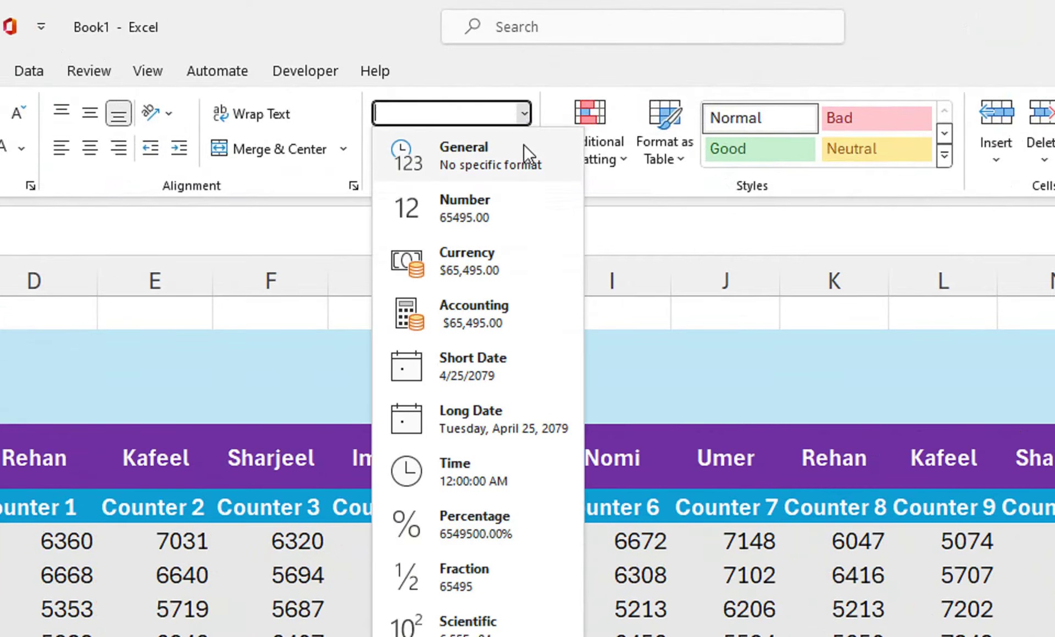
click(523, 156)
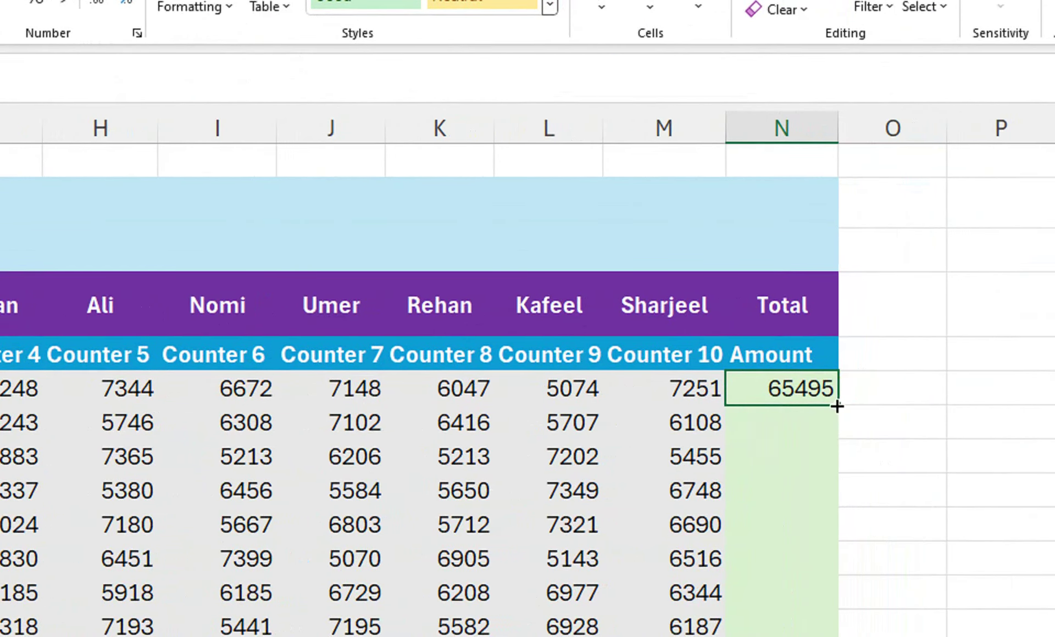
Step: Copy the sum formula from N6 down the Total Amount column to N36
double_click(836, 405)
drag(801, 549, 806, 625)
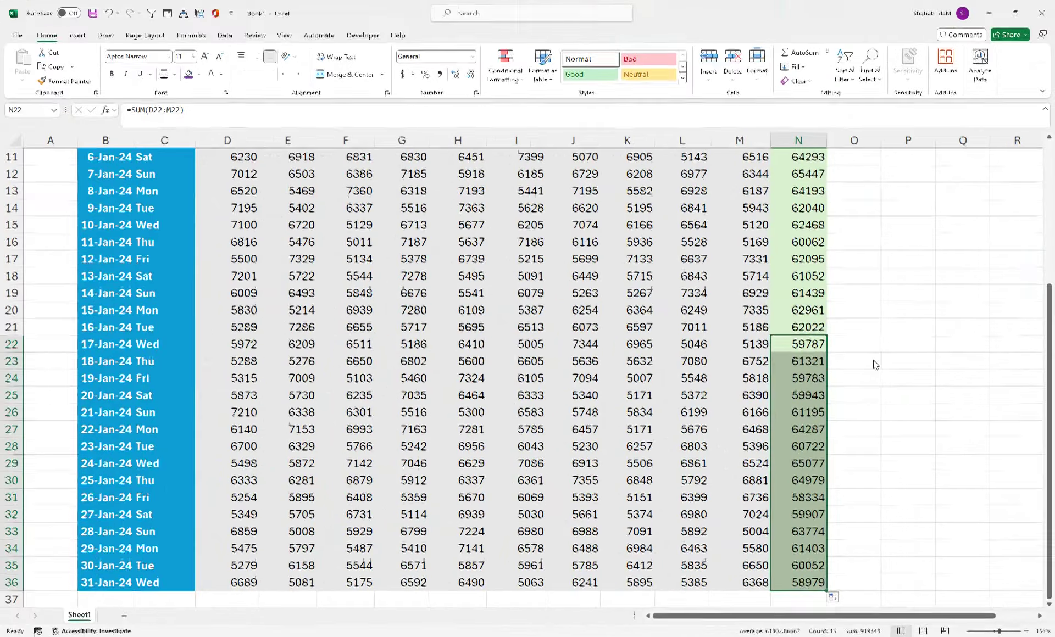
drag(1050, 335, 1049, 193)
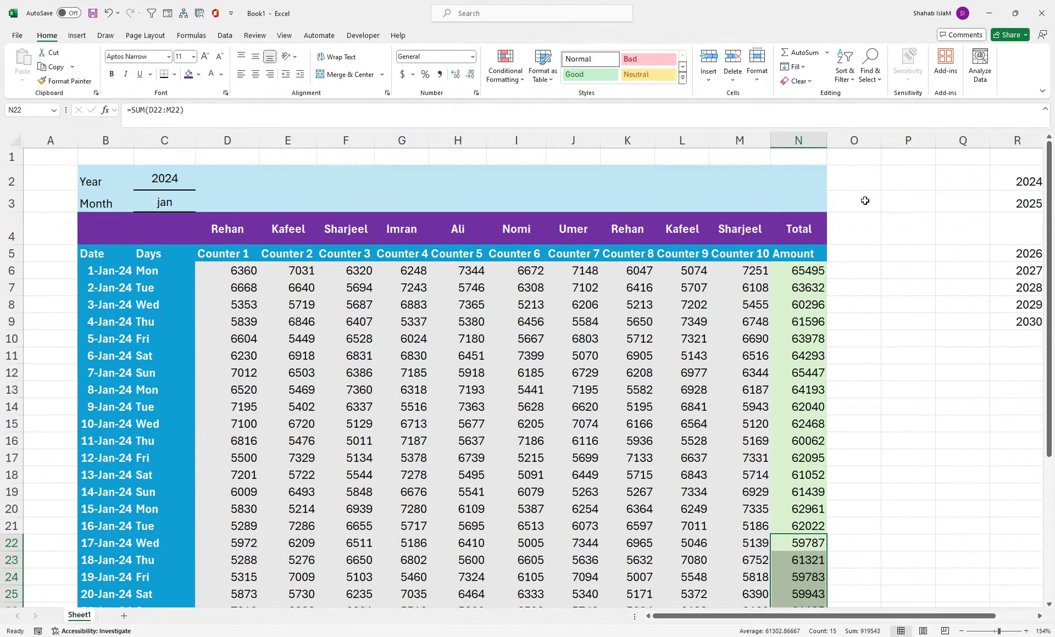
Step: Format the Total Amount values in N6:N36 with a dark red fill and bold white text
click(808, 271)
drag(807, 271, 800, 607)
drag(1049, 384, 1049, 242)
click(516, 407)
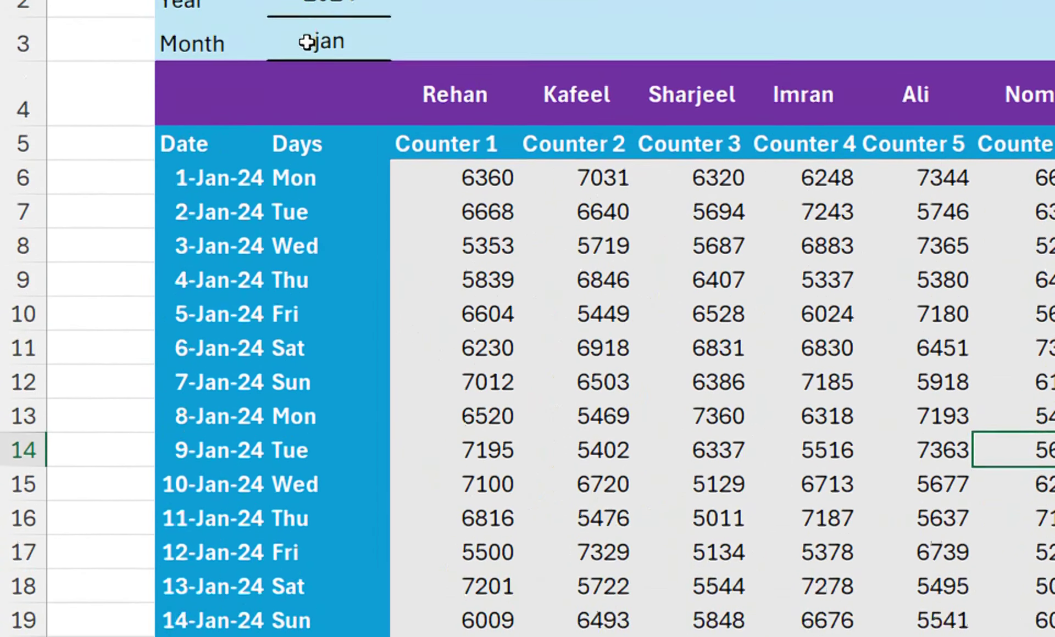
Step: Set the month in C3 to jul
click(305, 42)
click(400, 49)
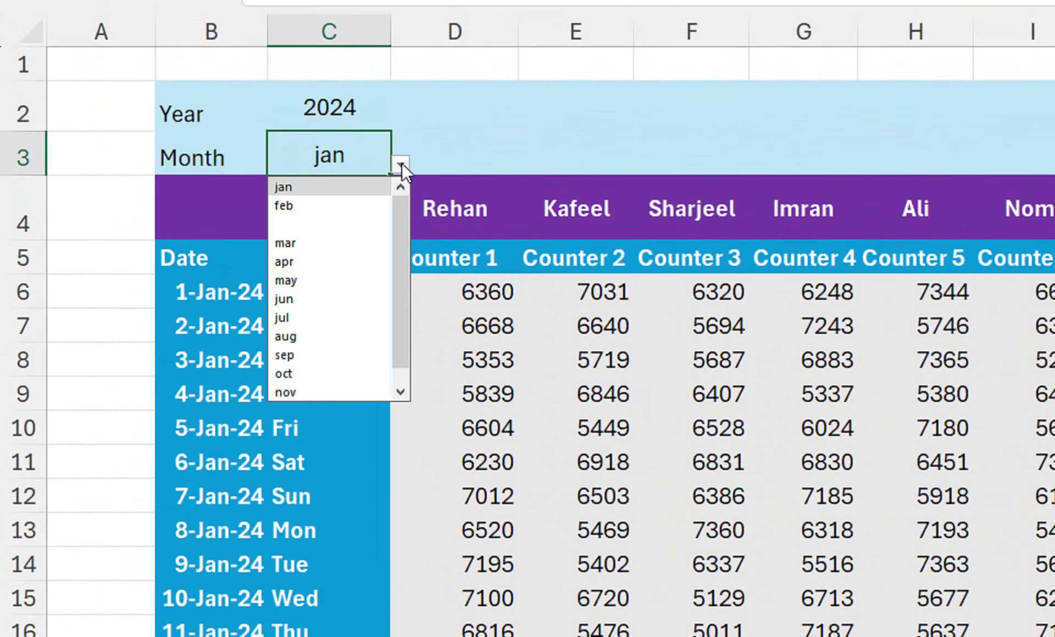
click(342, 319)
click(342, 319)
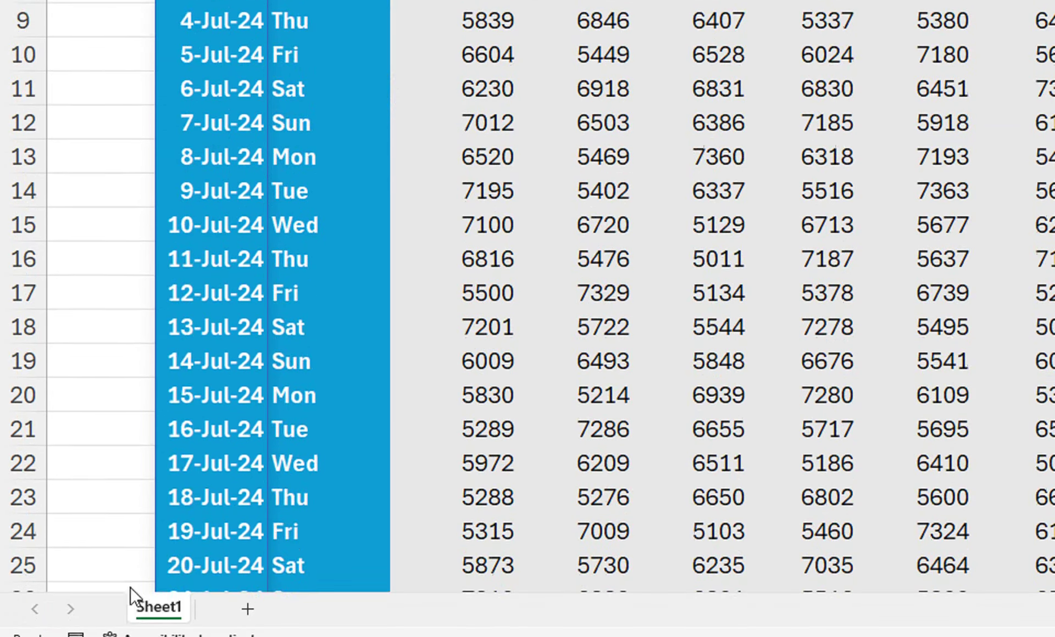
Step: Create a copy of Sheet1 in the same workbook, placed before Sheet1
right_click(141, 594)
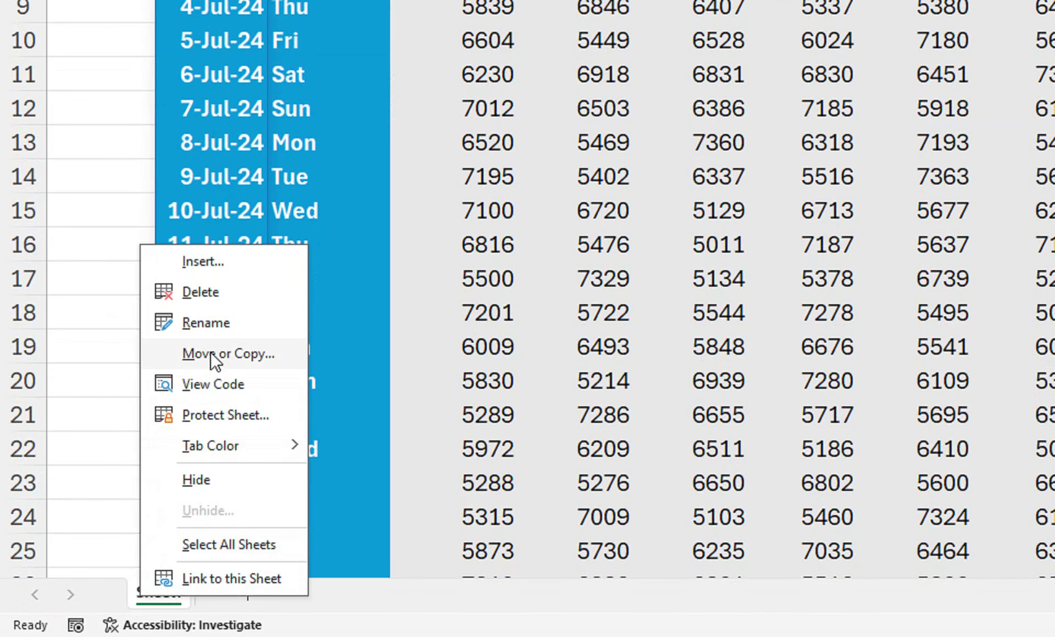
click(210, 351)
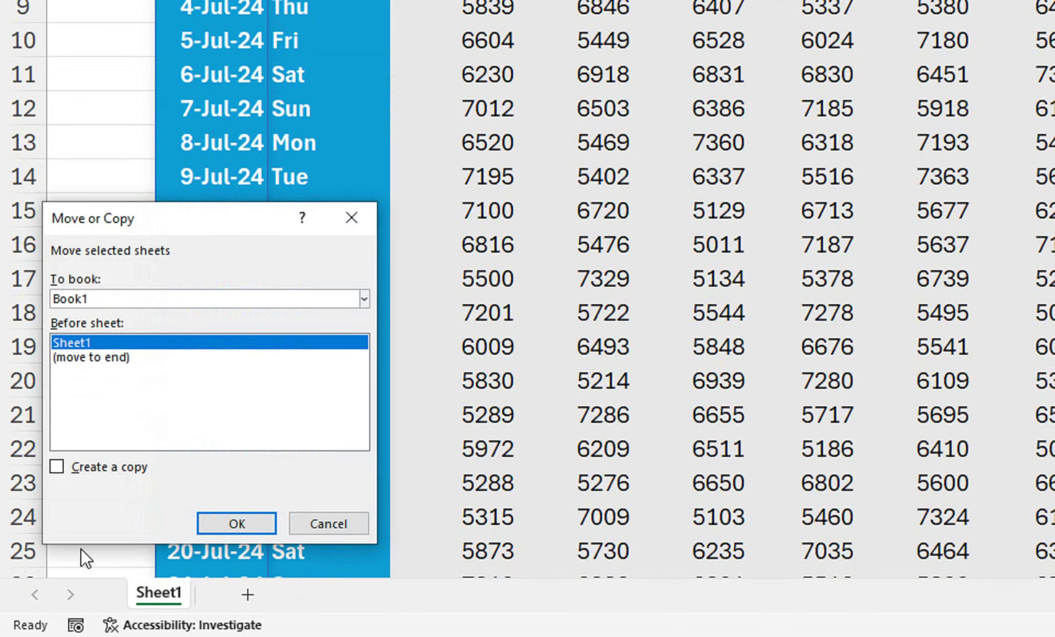
click(126, 467)
click(220, 523)
Step: Set the month in C3 of Sheet1 (2) to aug and select a cell in its Counter 1 amounts
click(189, 601)
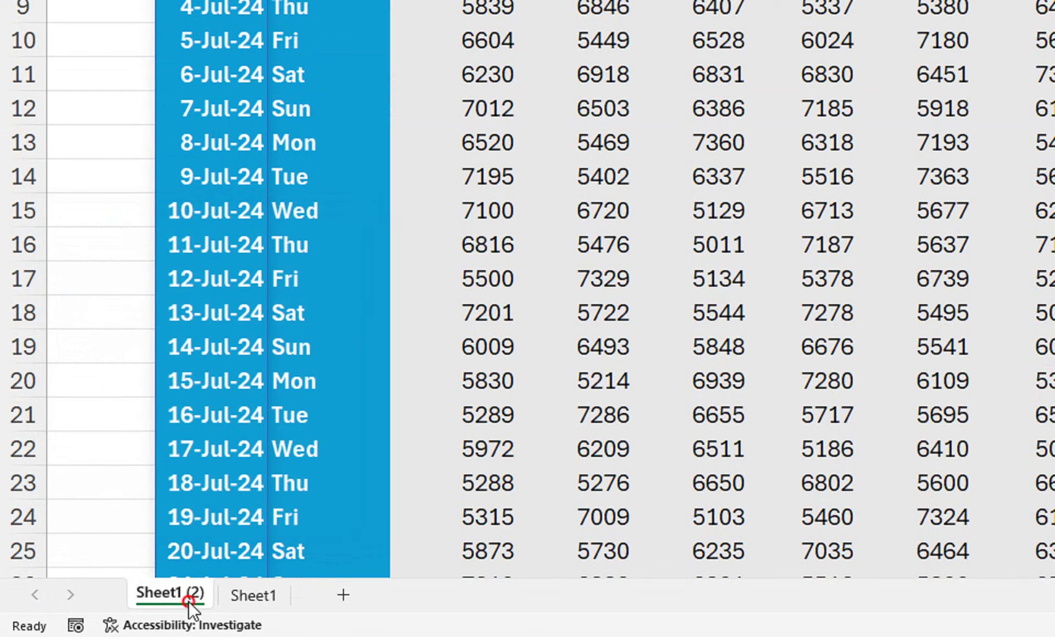
click(217, 544)
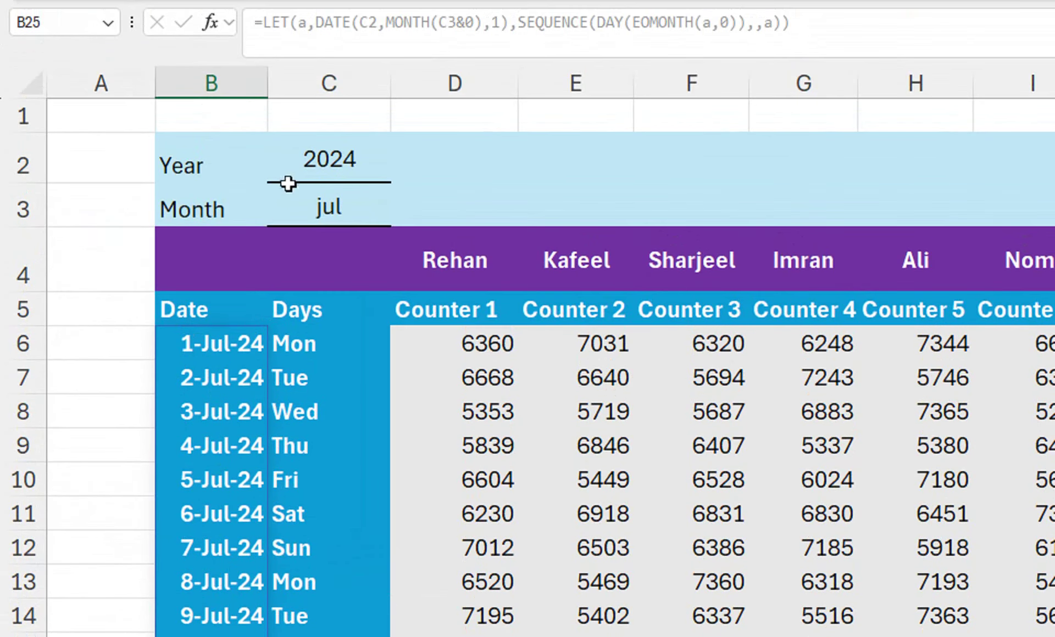
click(357, 212)
click(399, 216)
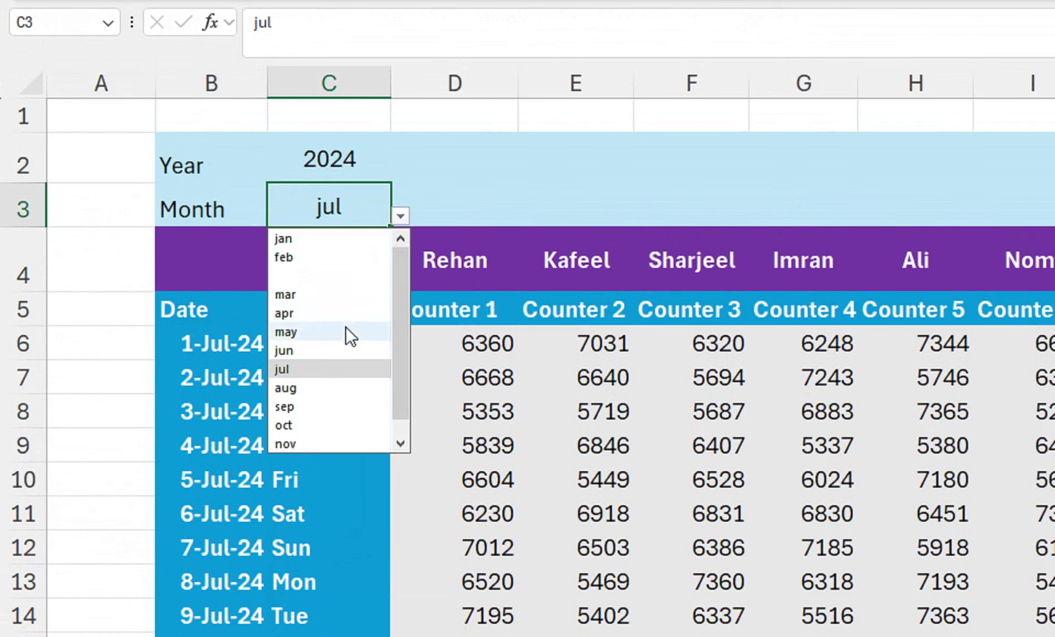
click(347, 388)
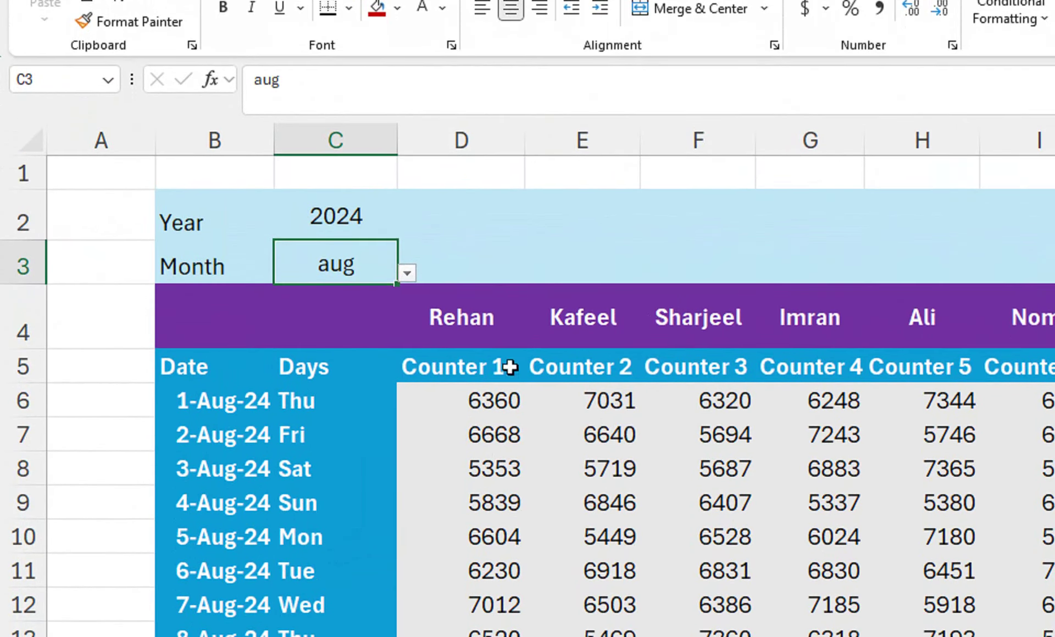
click(471, 415)
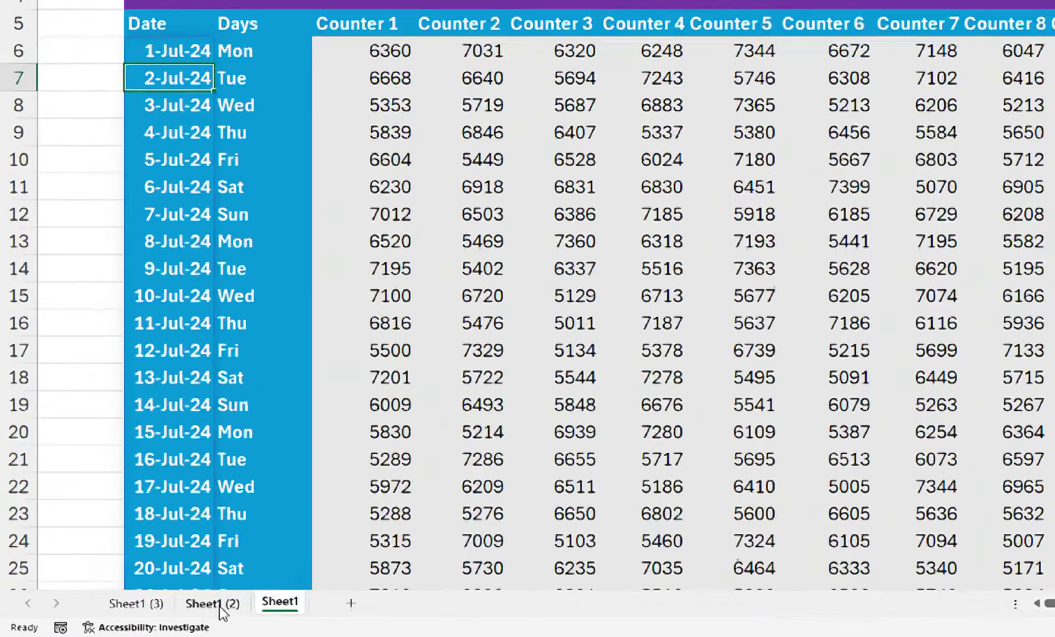
Step: Set the month in C3 of Sheet1 (3) to sep
click(132, 615)
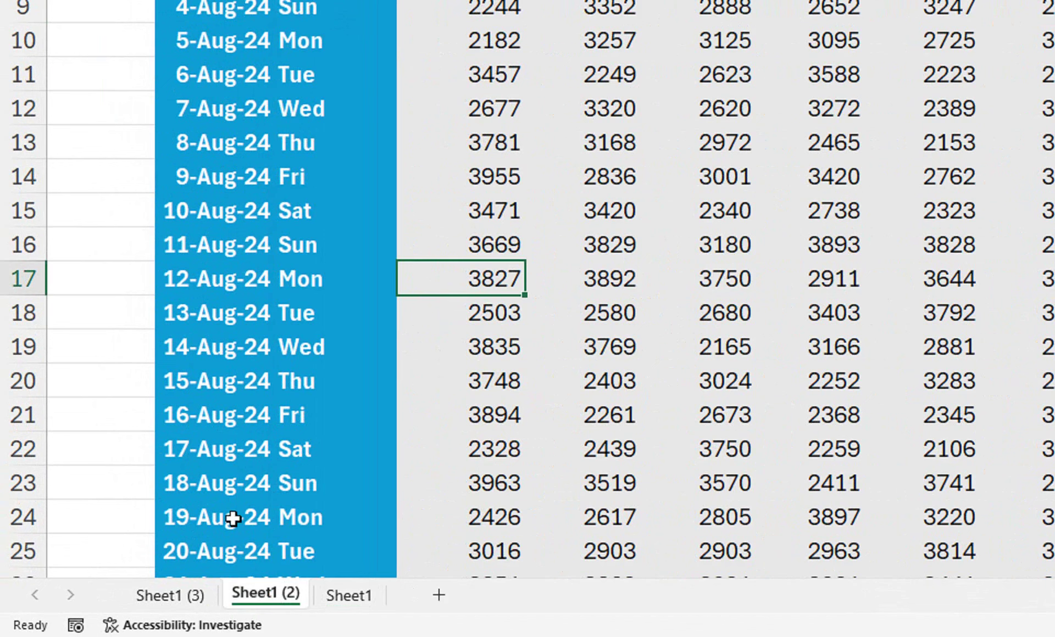
click(209, 601)
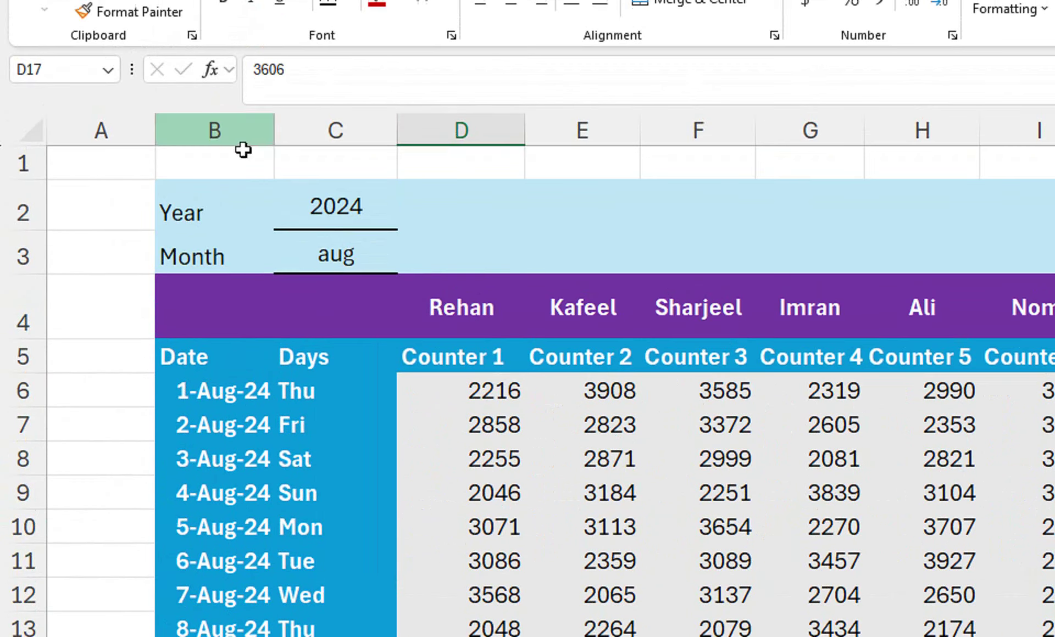
click(336, 261)
click(406, 264)
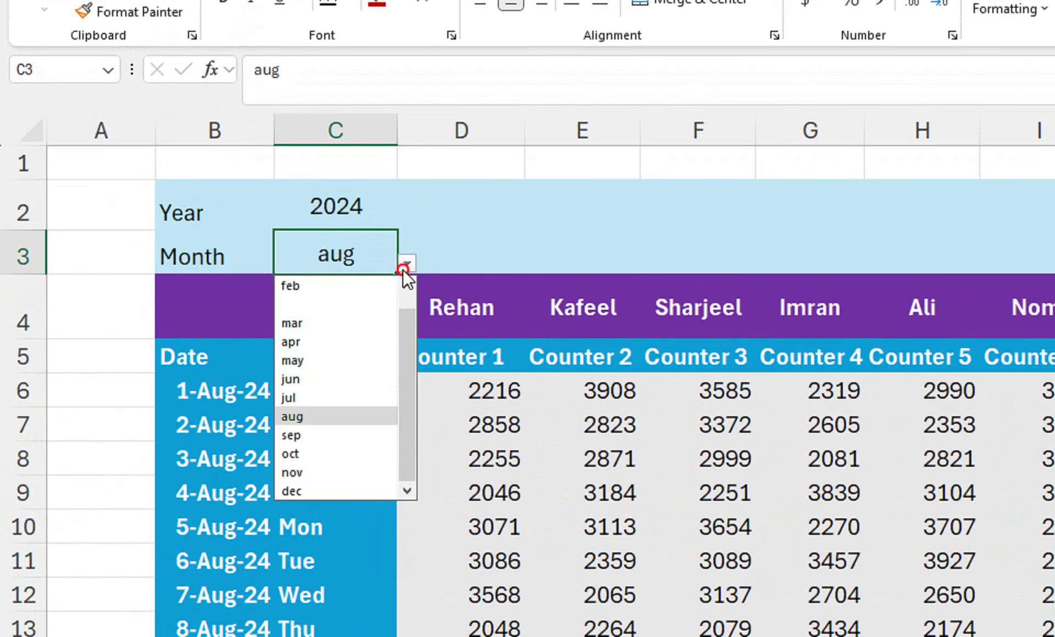
click(346, 436)
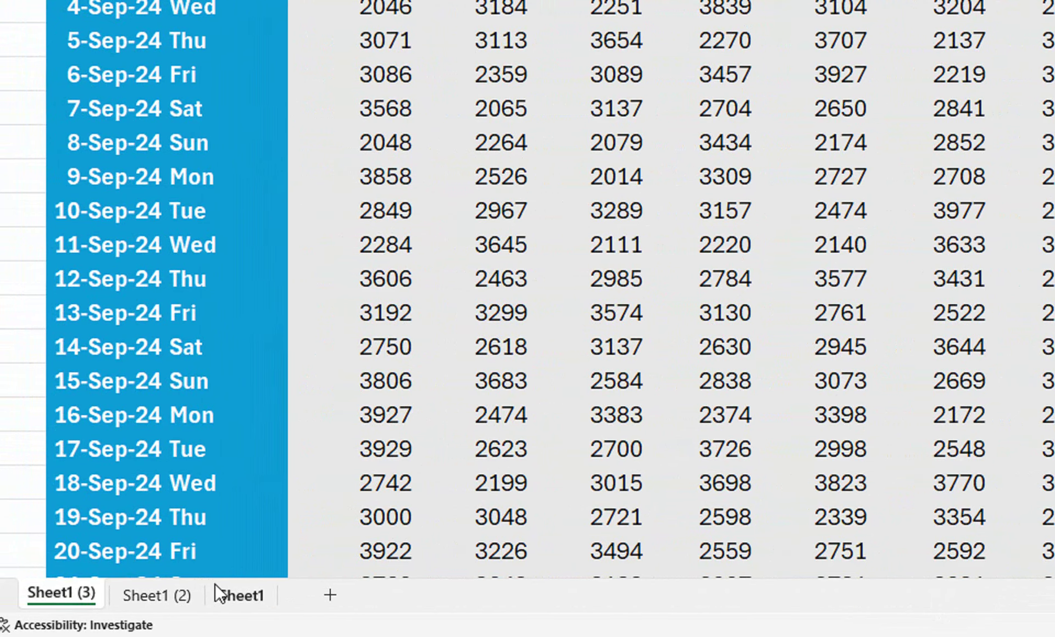
Step: Add a blank worksheet after Sheet1, then return to Sheet1 (3) and select its Total Amount values N11:N36
click(224, 597)
click(334, 595)
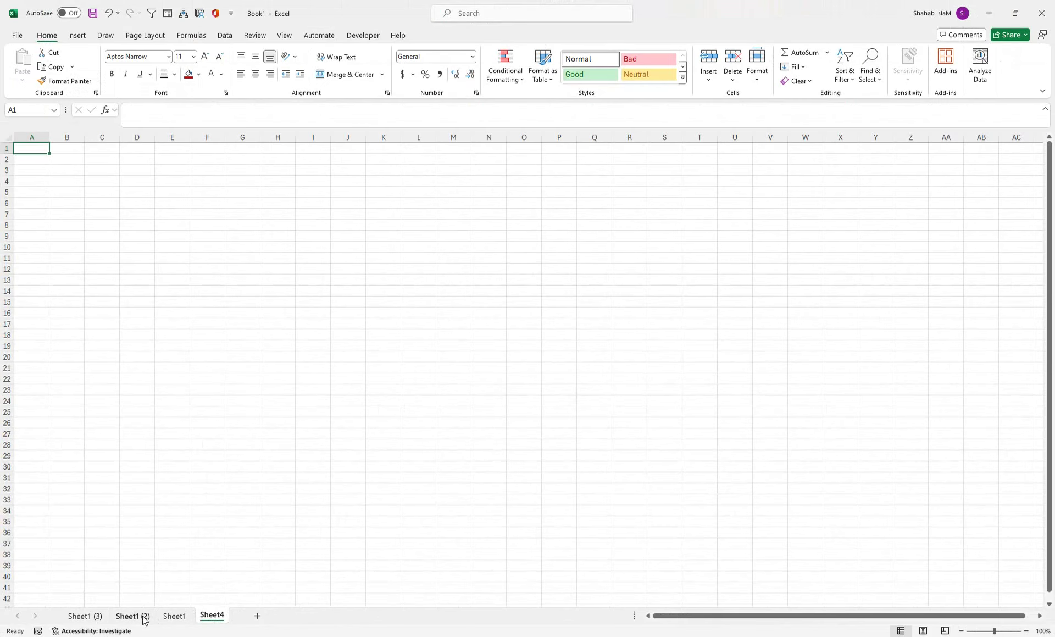
click(94, 615)
drag(809, 356, 810, 602)
click(838, 600)
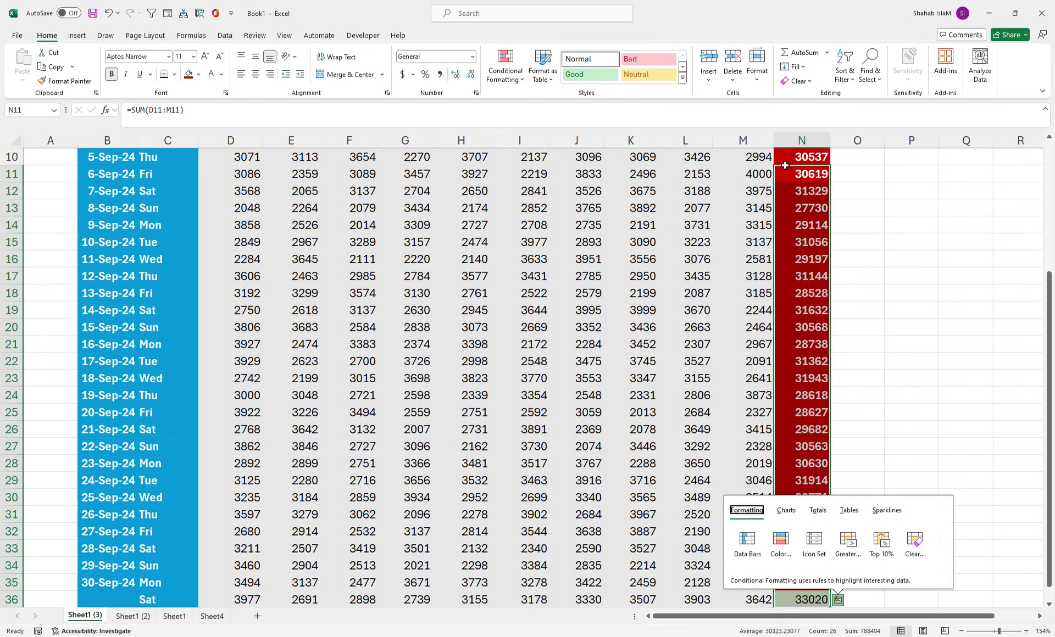
Step: Delete the blank worksheet Sheet4
click(225, 619)
click(177, 621)
right_click(212, 616)
click(233, 490)
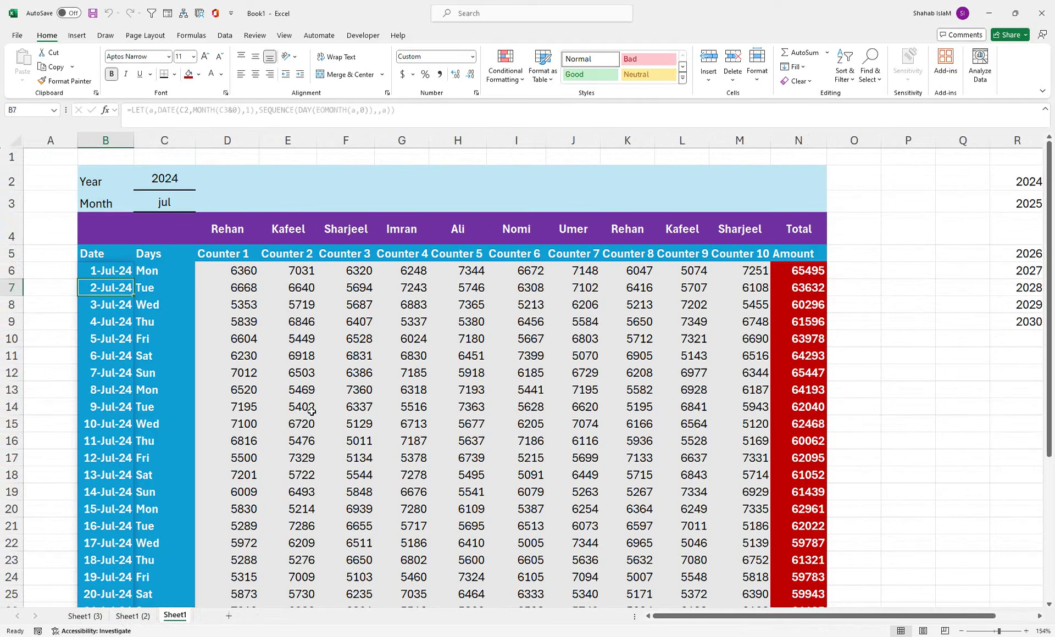
Step: Create another copy of Sheet1 and move it to the end of the sheet order
right_click(183, 621)
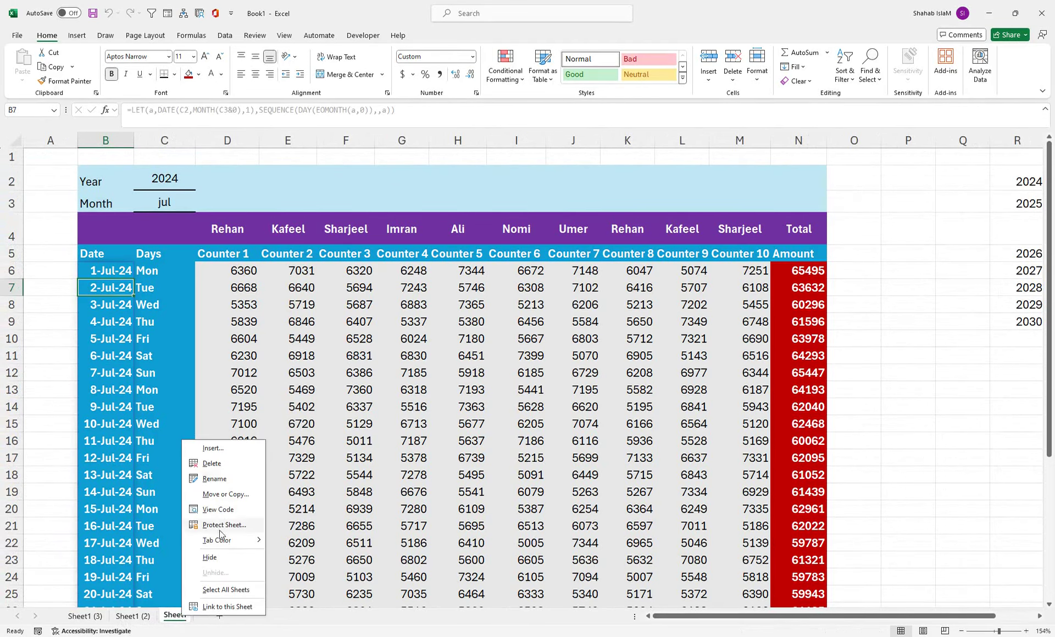
click(230, 503)
click(152, 555)
click(239, 584)
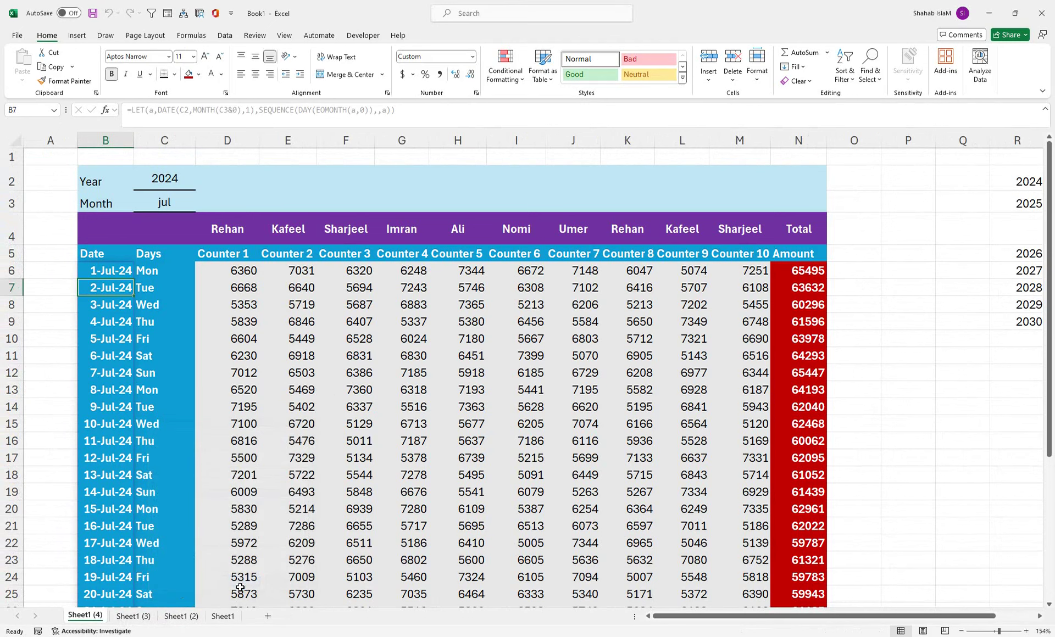
drag(90, 618, 244, 625)
Step: Rename the copied sheet Sheet1 (4) as Master
double_click(230, 618)
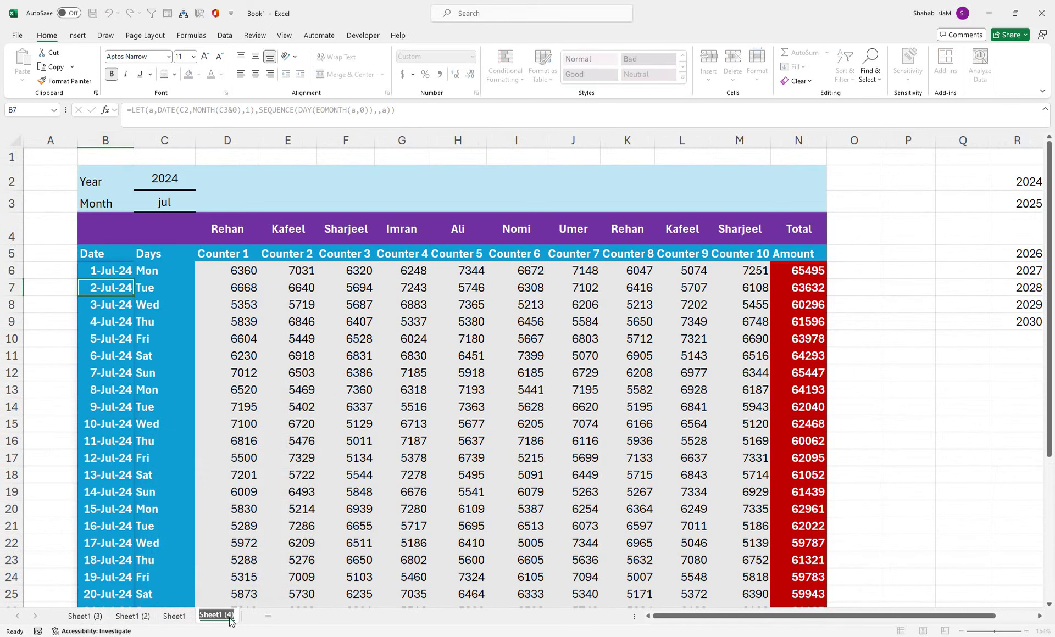
text(Master)
click(224, 509)
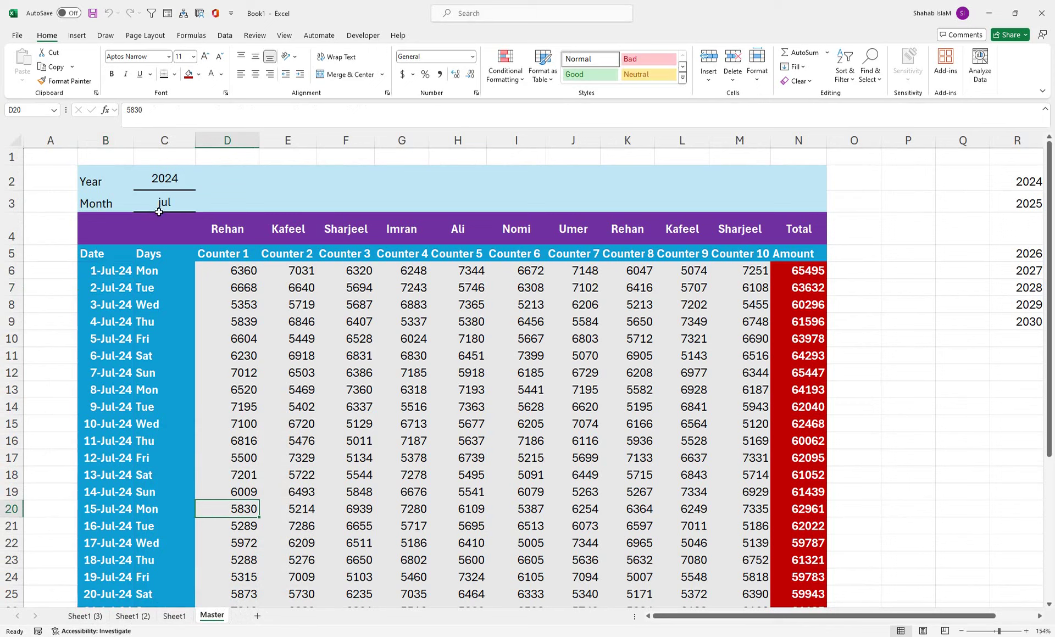
Step: Clear all contents and formatting from the counter and amount range D5:N36 on the Master sheet
drag(218, 252, 802, 583)
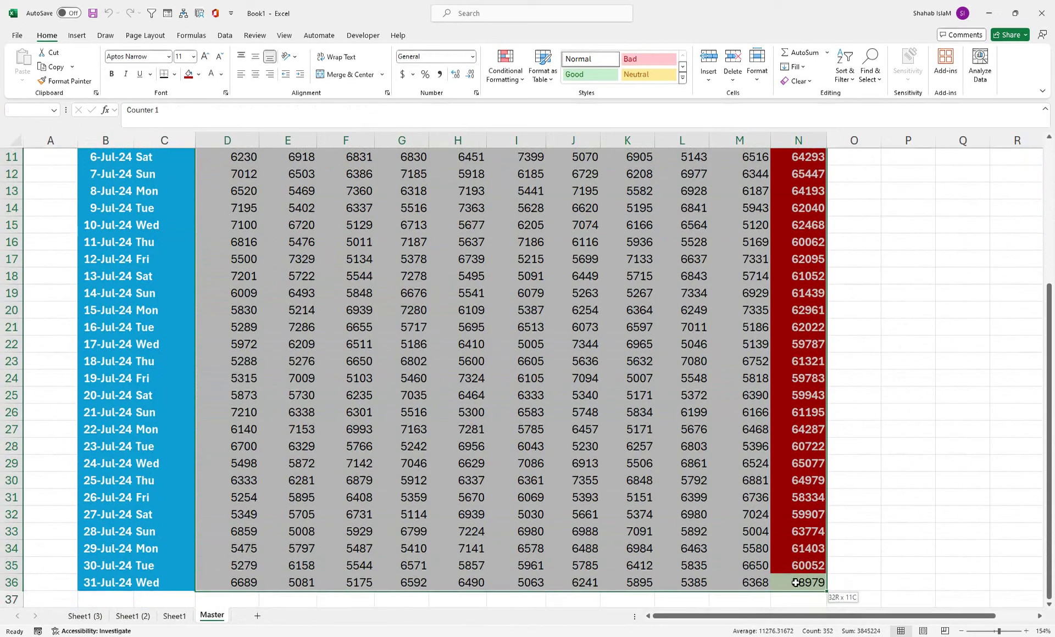
click(796, 80)
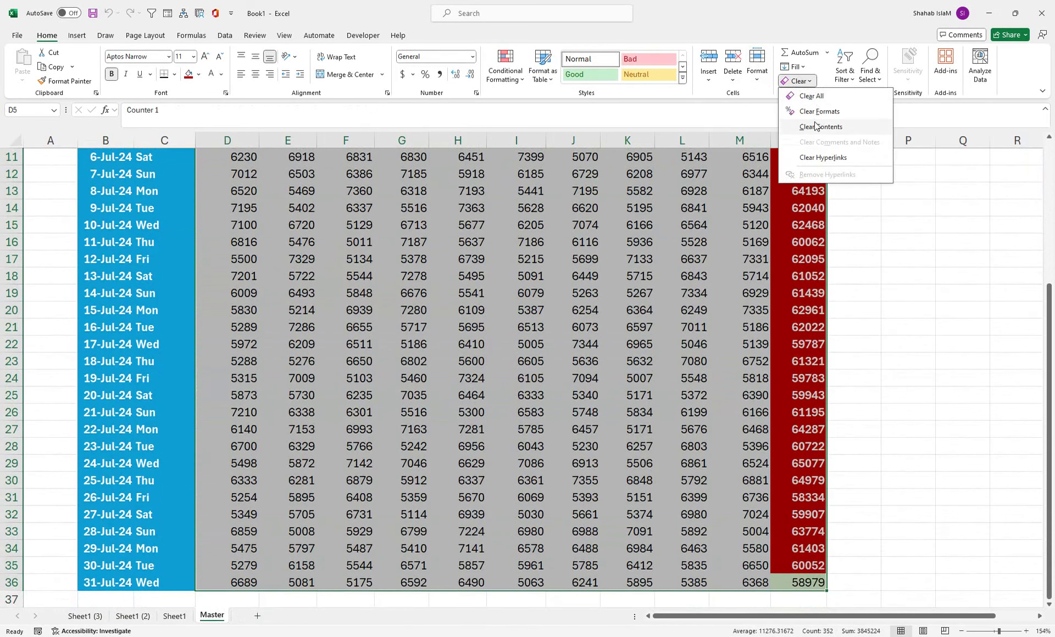
key(Escape)
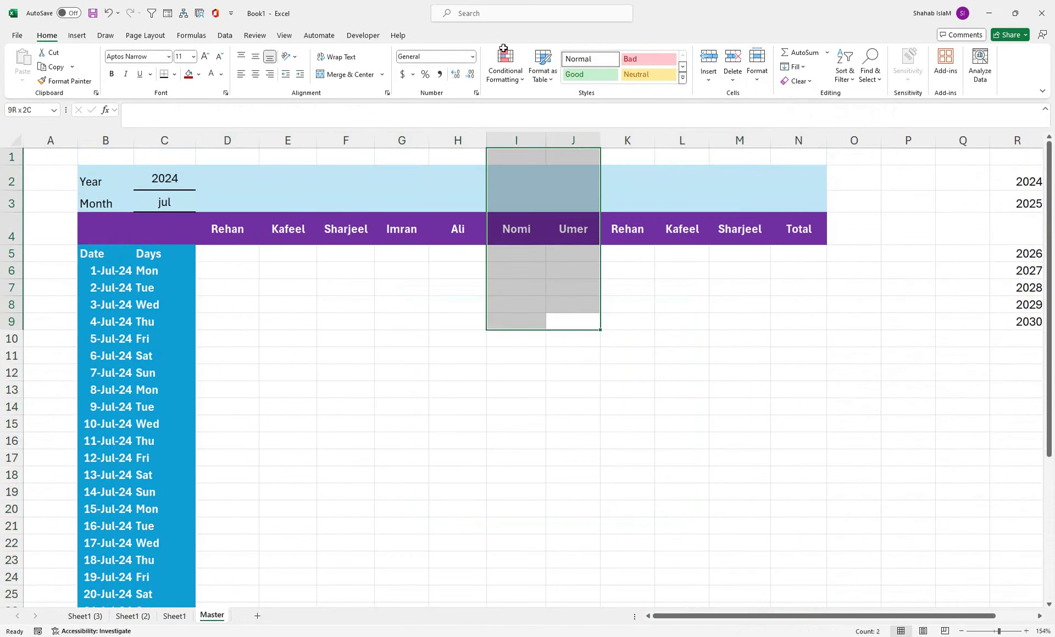
Step: Delete the Date and Days columns B:C from the Master sheet
click(232, 238)
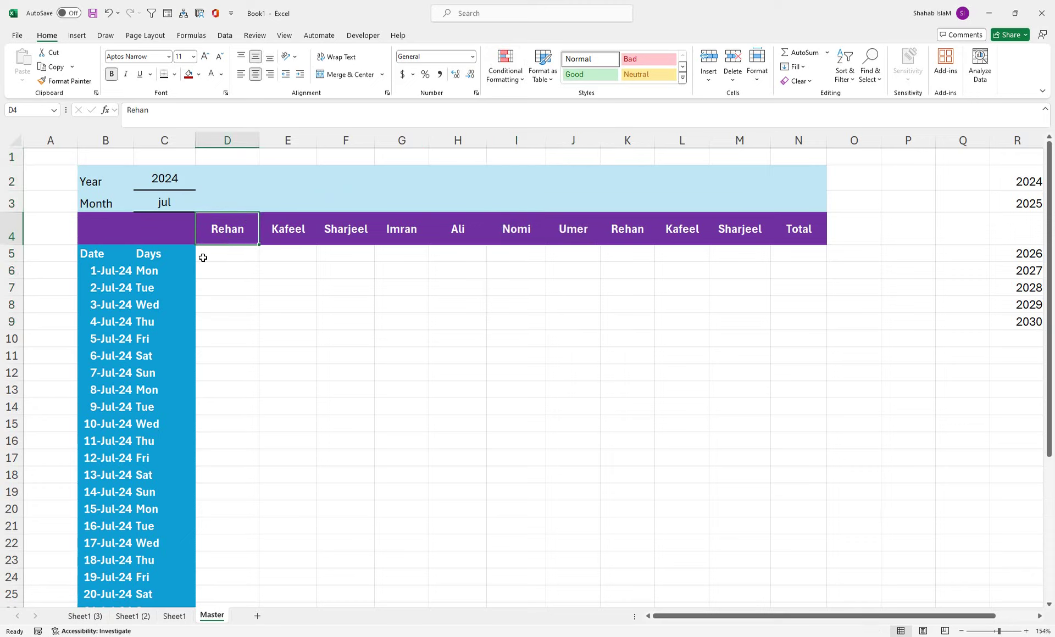
click(165, 203)
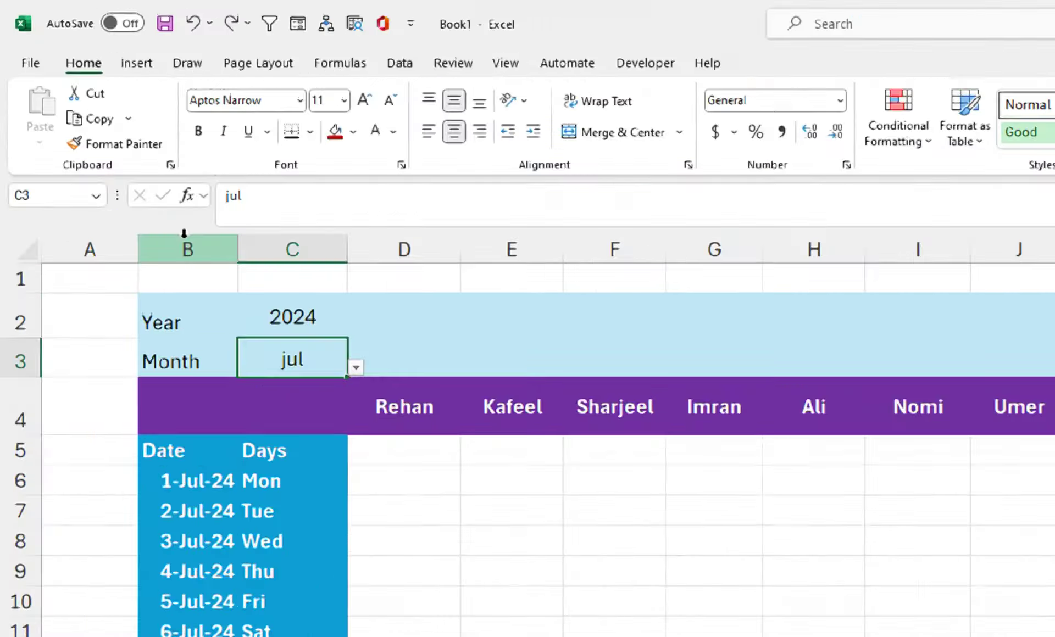
drag(184, 235, 283, 250)
right_click(282, 252)
click(315, 464)
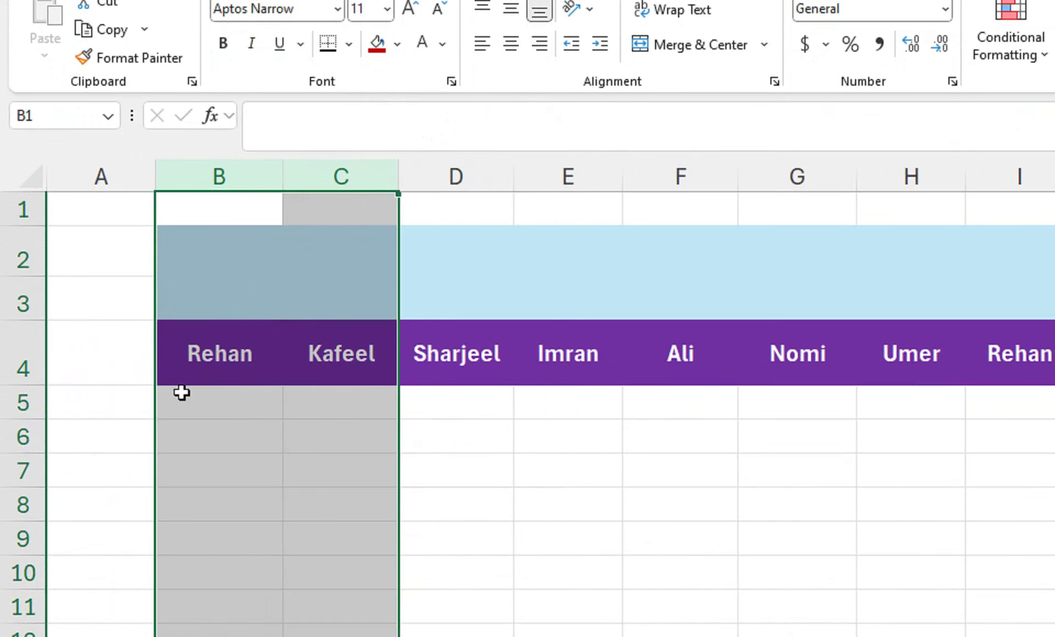
Step: Enter 1 in cell A5 and fill a linear series down column A up to 31 with a step value of 1
click(128, 446)
text(1)
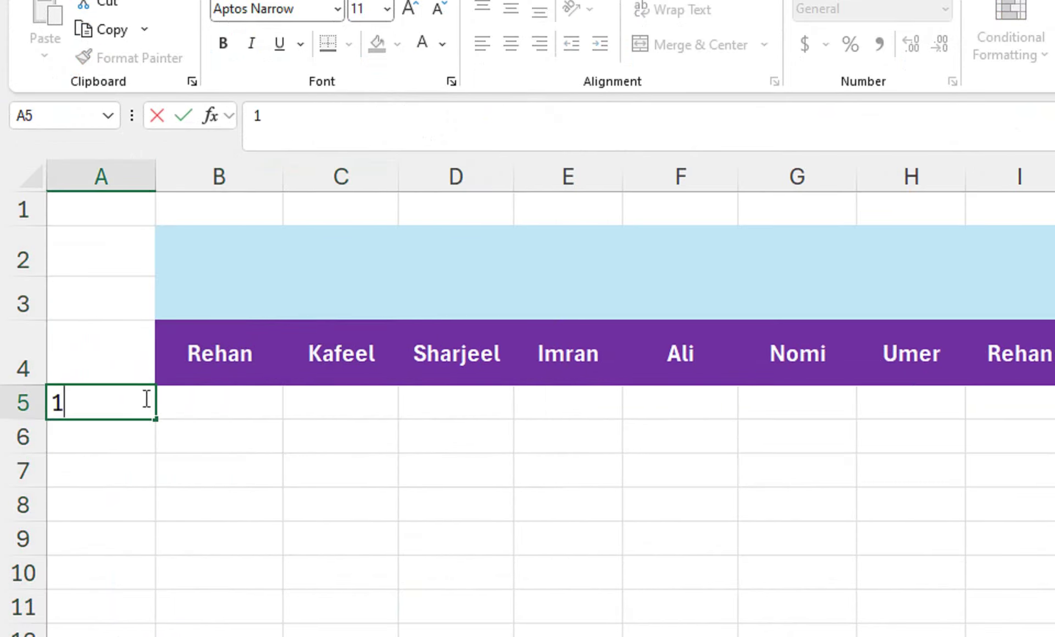
key(Return)
click(144, 401)
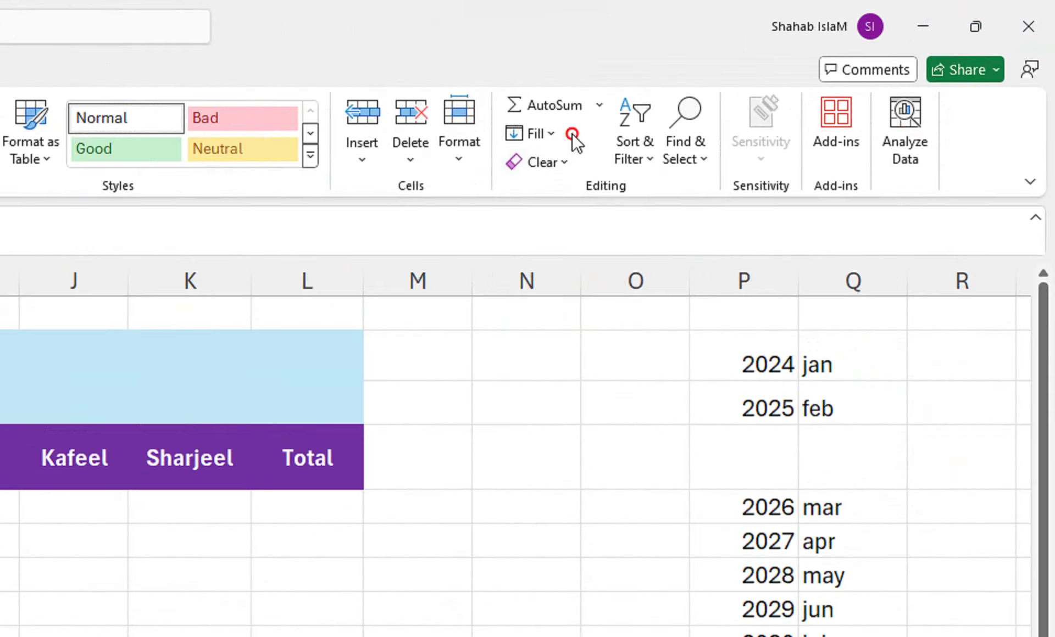
click(801, 66)
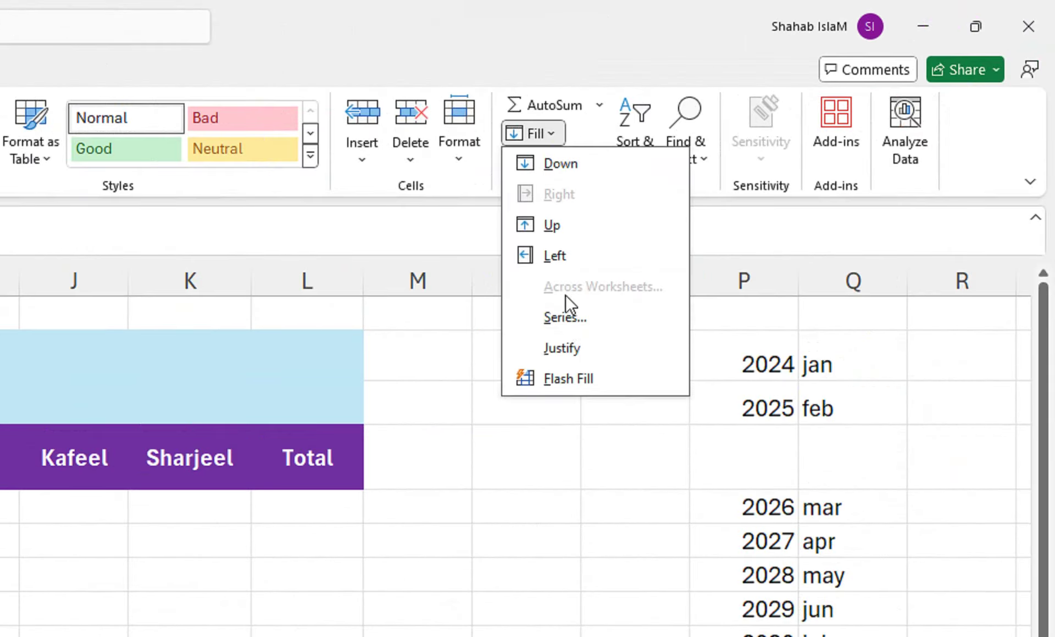
click(563, 323)
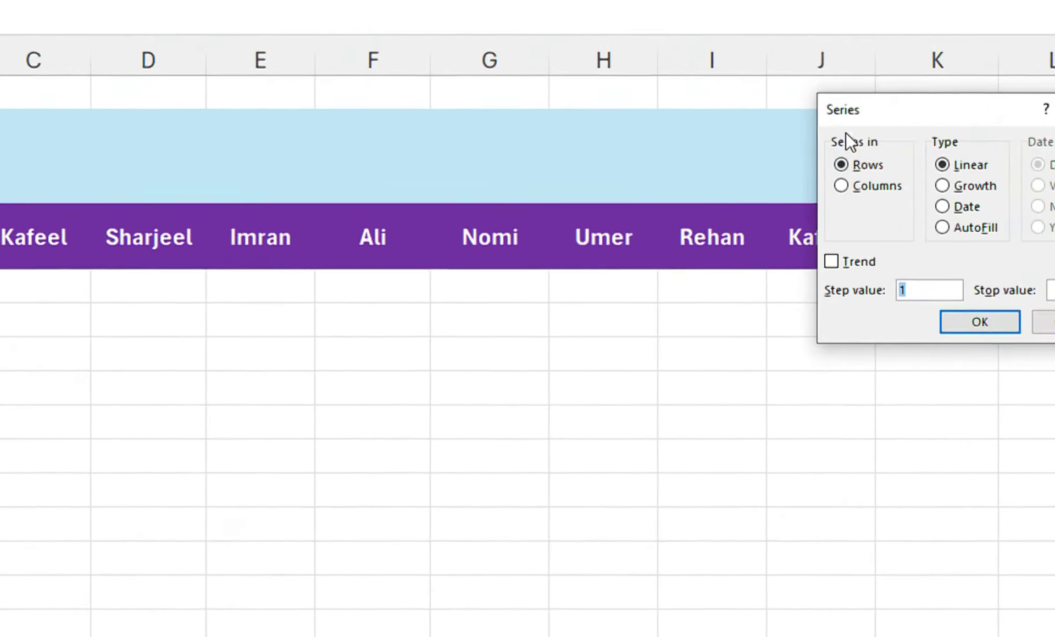
drag(854, 107, 184, 281)
click(220, 362)
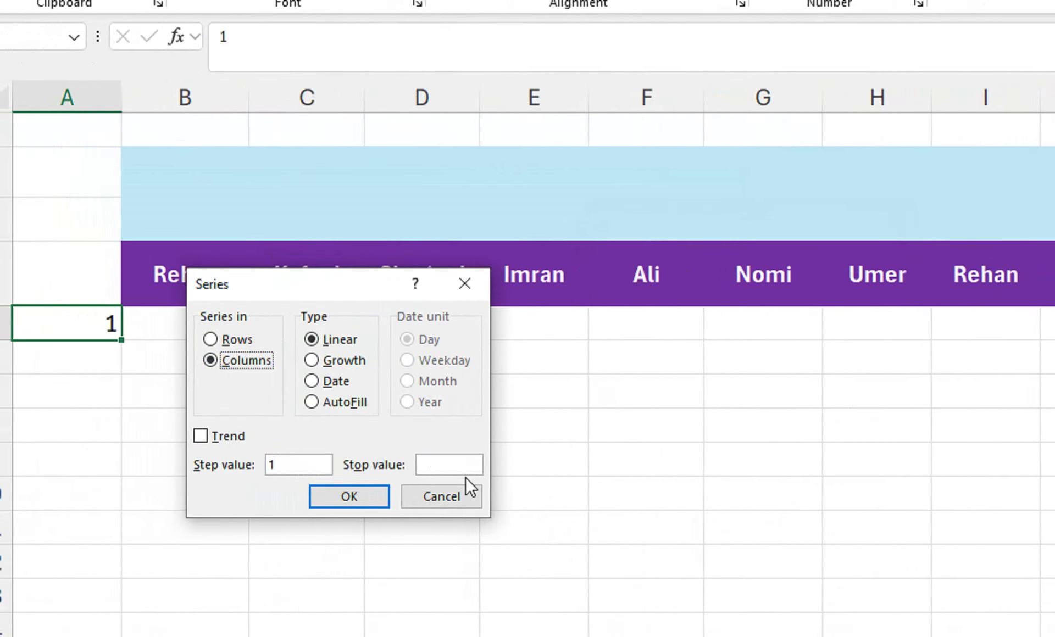
click(459, 465)
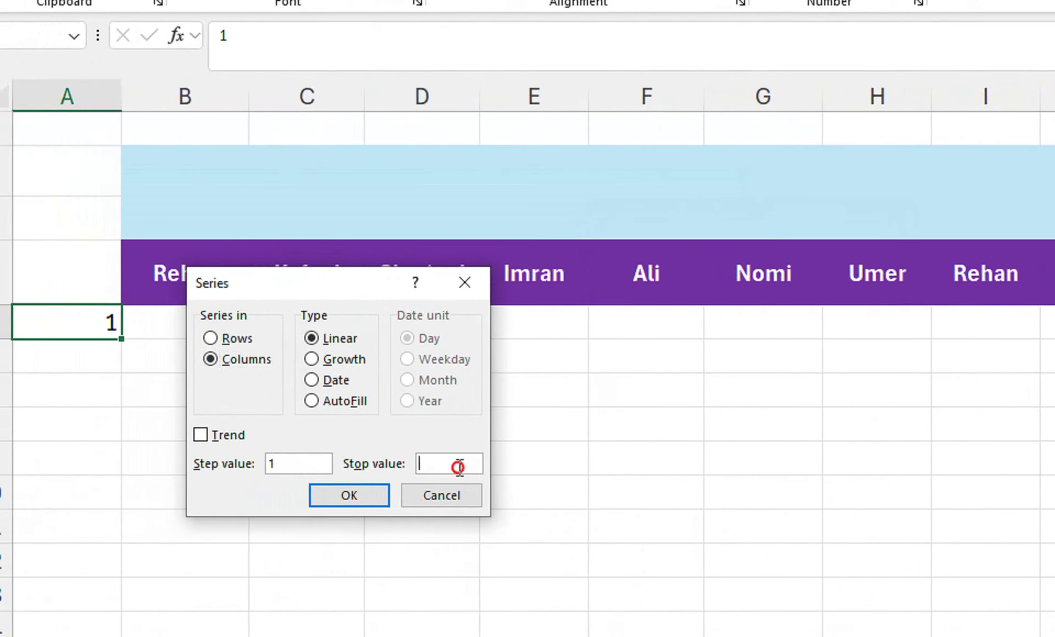
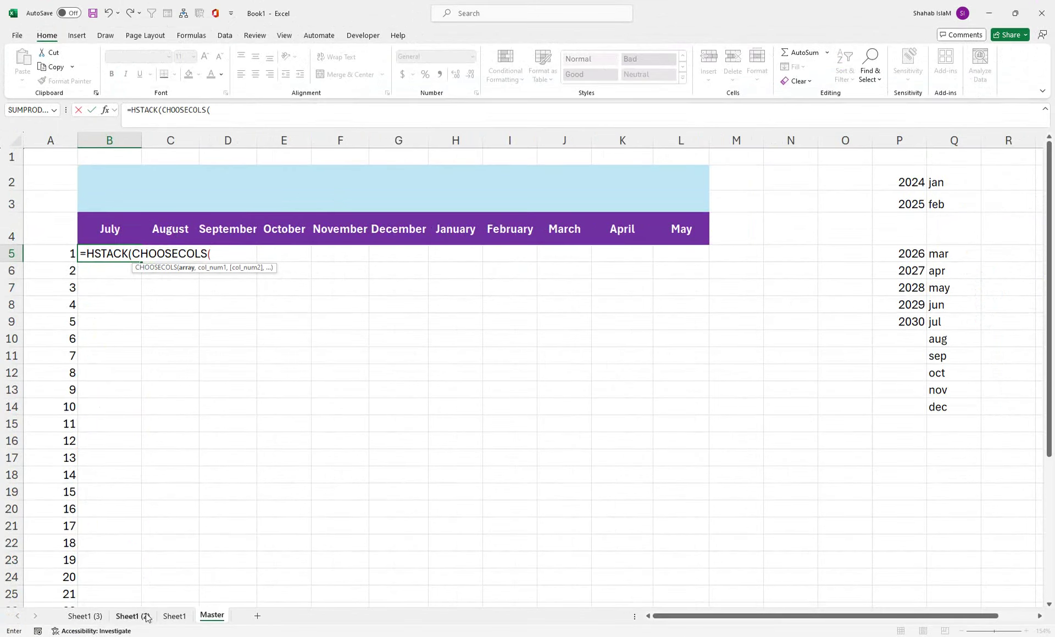
Step: Set the CHOOSECOLS array in Master cell B5's HSTACK formula to the range Sheet1!D6:N36
click(175, 616)
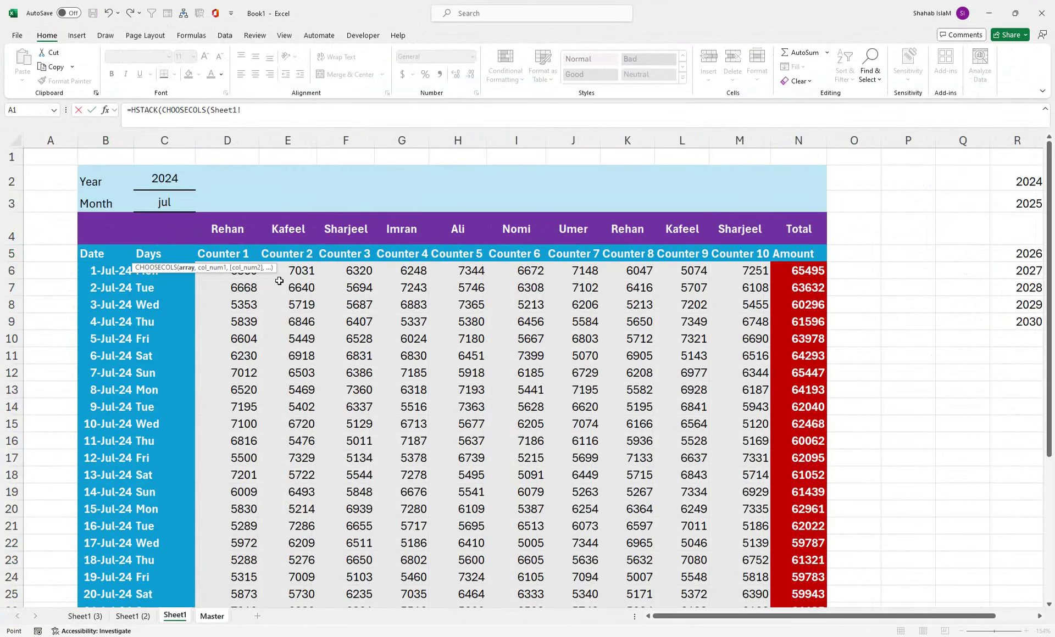
drag(275, 268, 229, 154)
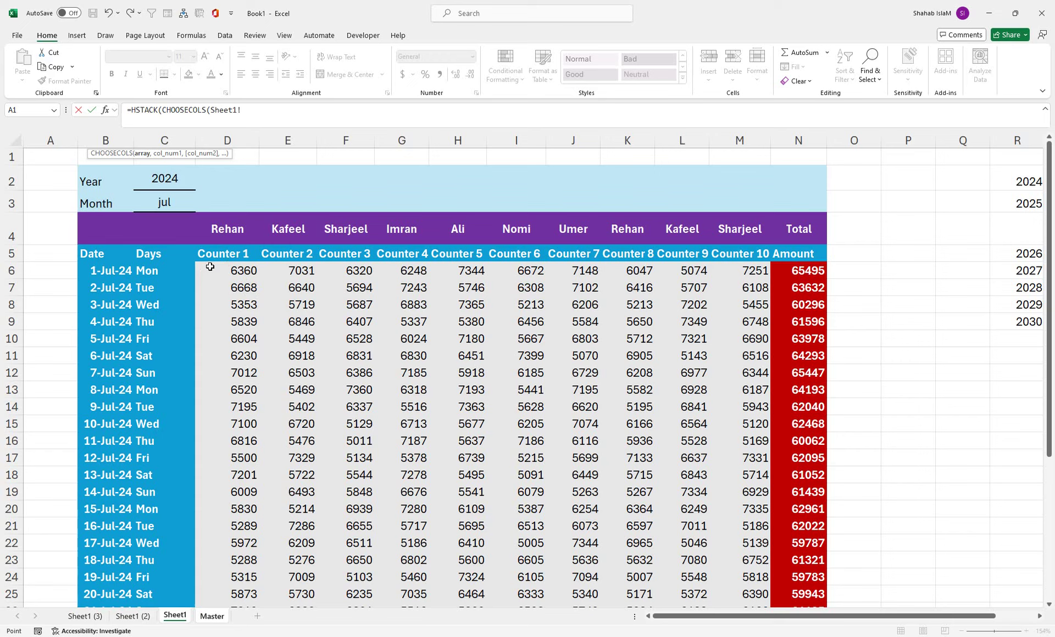
drag(209, 267, 777, 578)
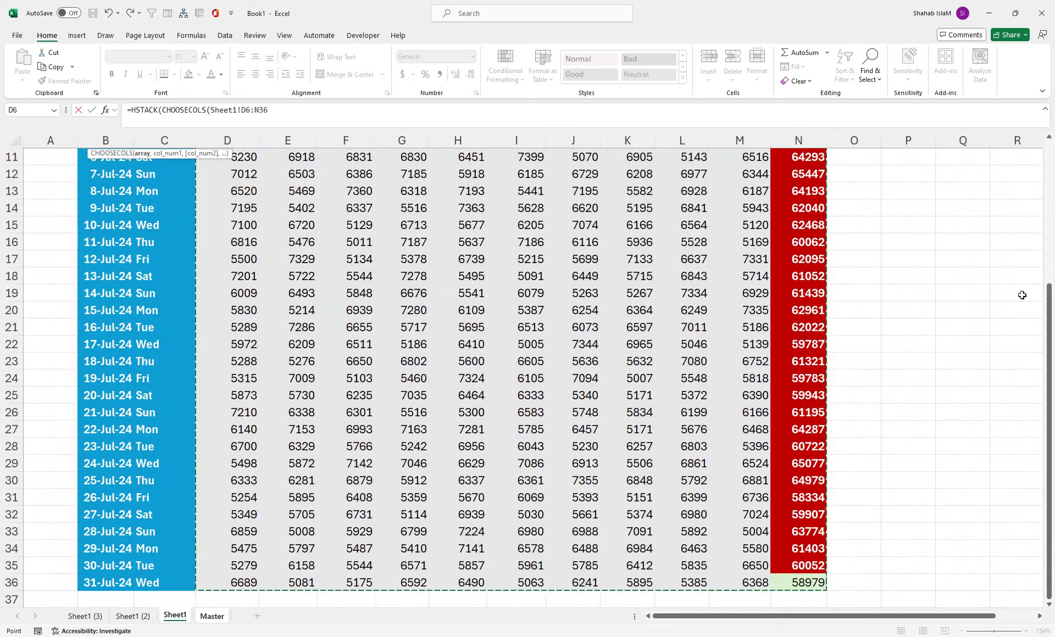
drag(1048, 297, 1051, 118)
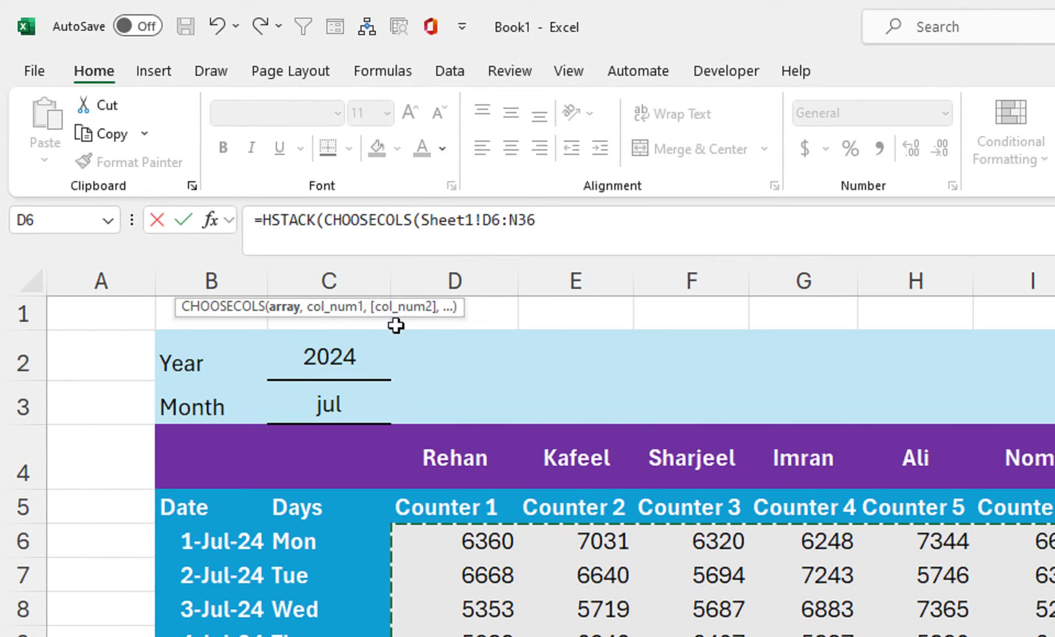
Step: Add COUNTA(Sheet1!D5:N5) as the CHOOSECOLS column number and complete the HSTACK formula in Master cell B5
text(,count)
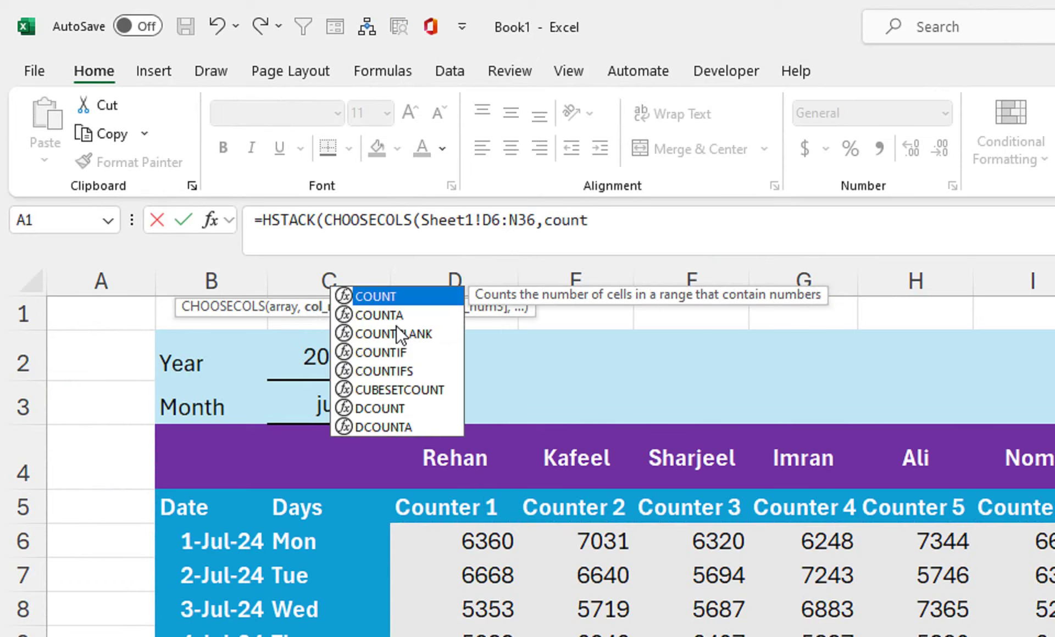
key(Down)
key(Tab)
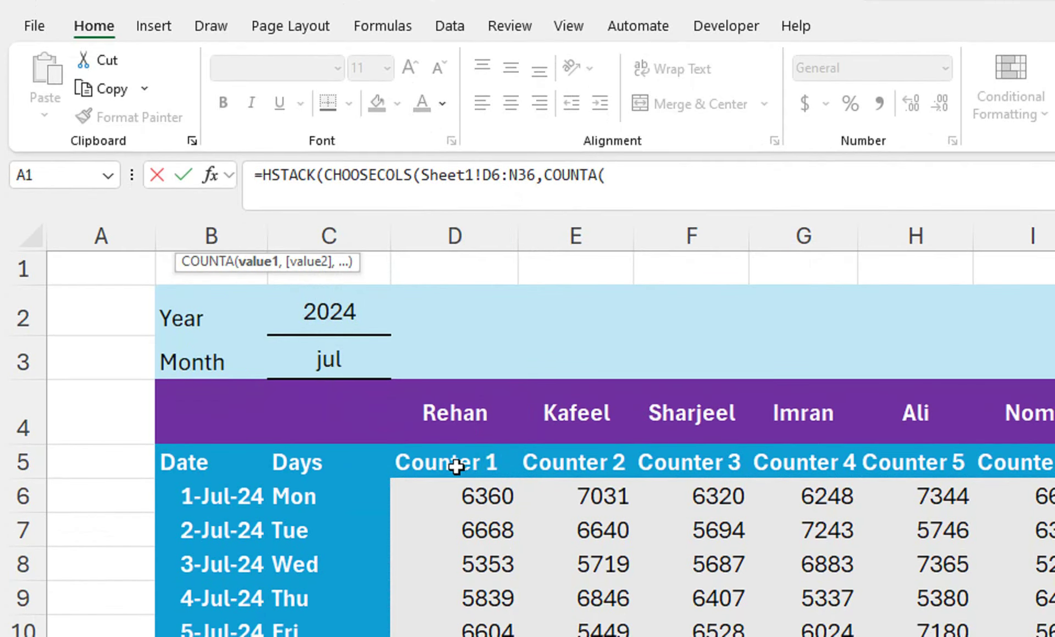
drag(456, 466, 1054, 446)
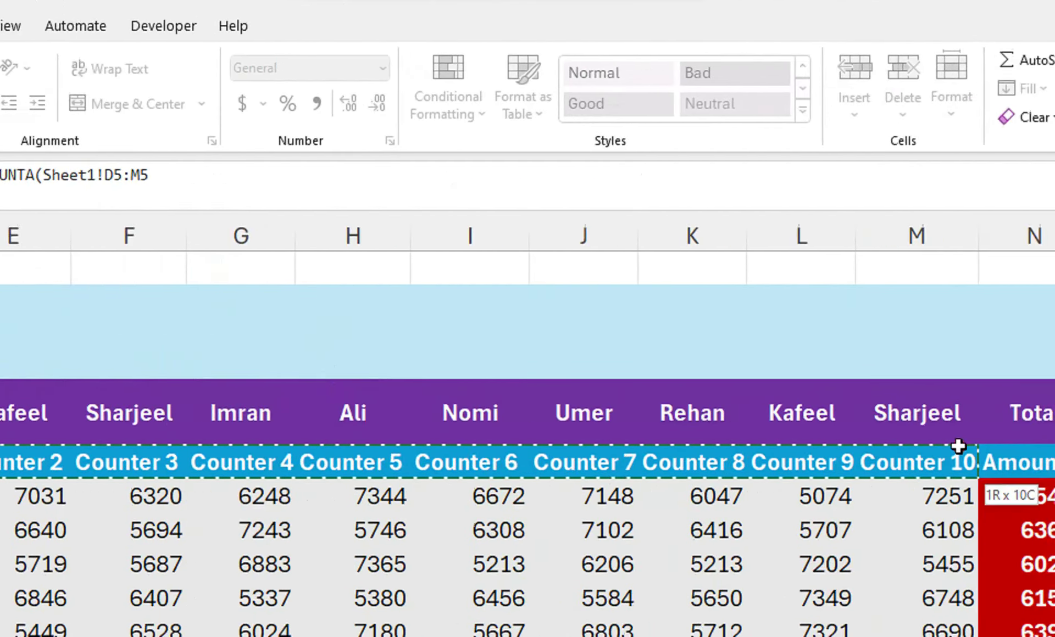
drag(958, 446, 989, 445)
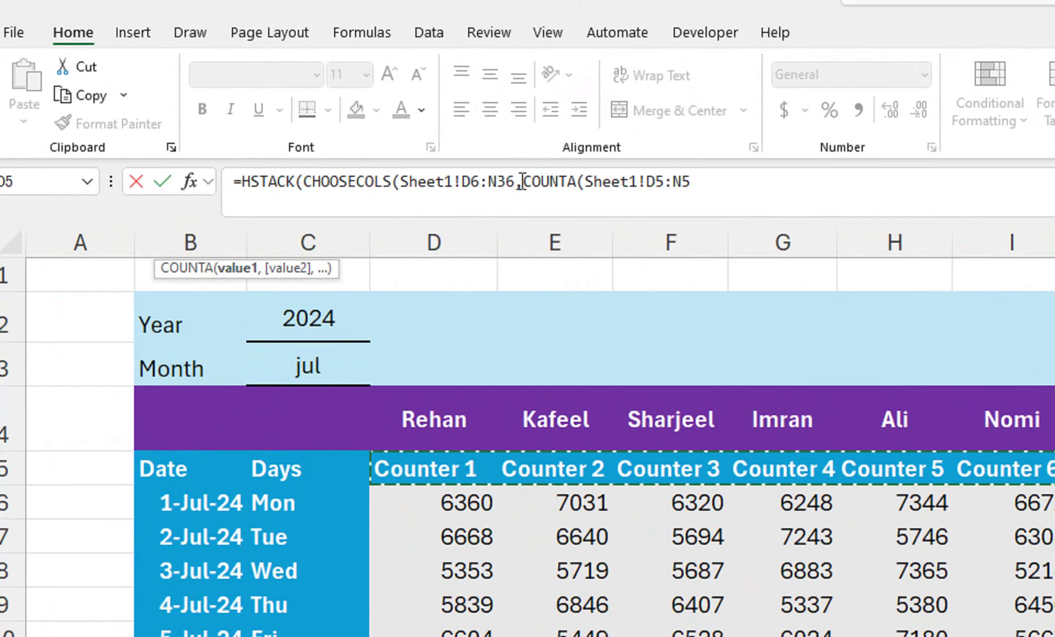
click(523, 165)
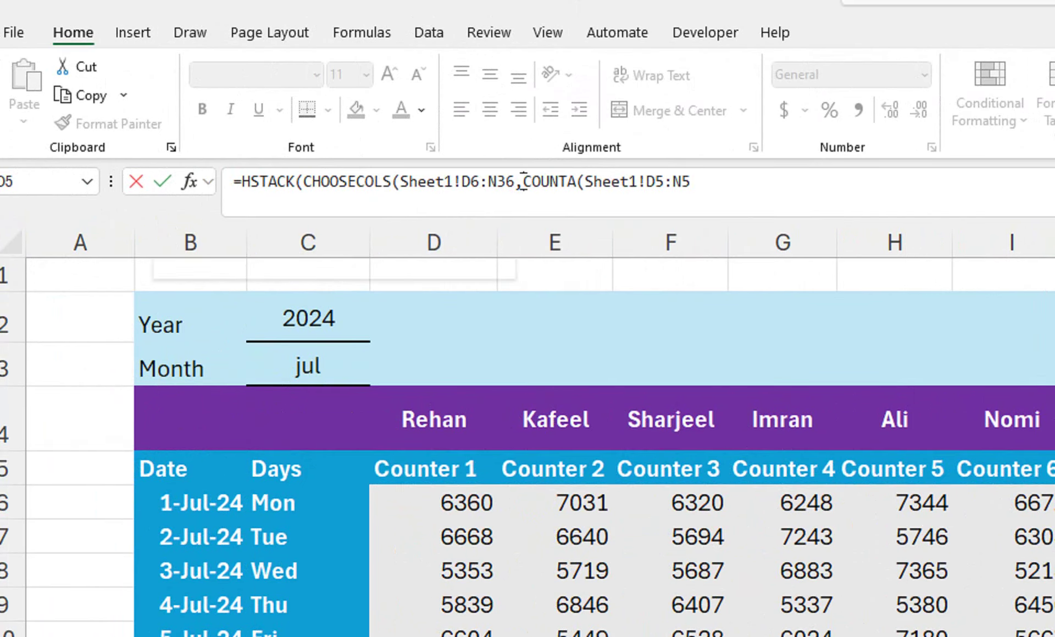
click(733, 179)
text())
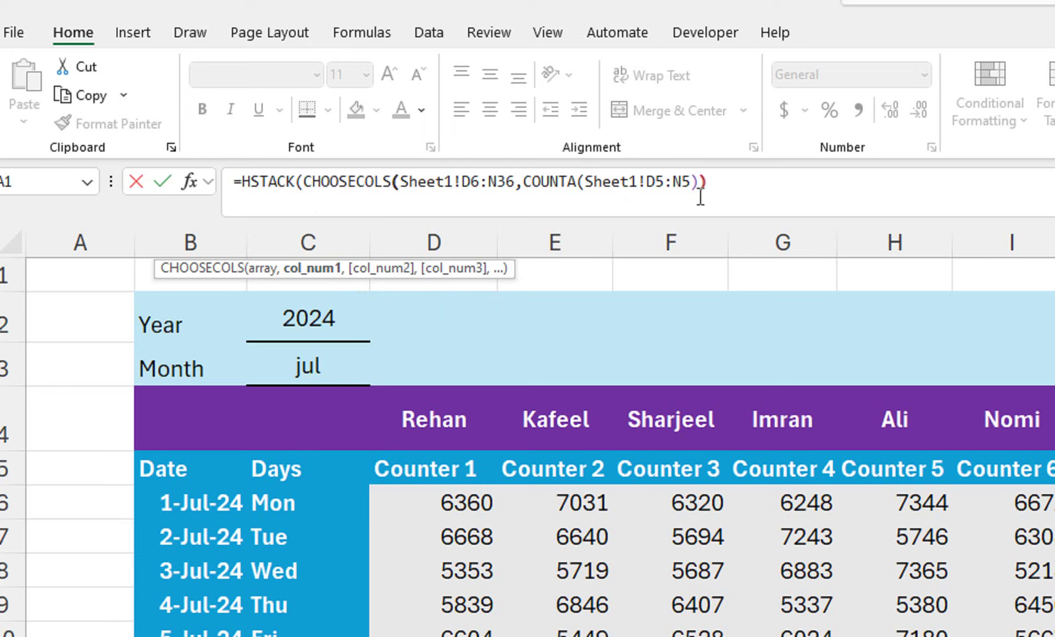
text())
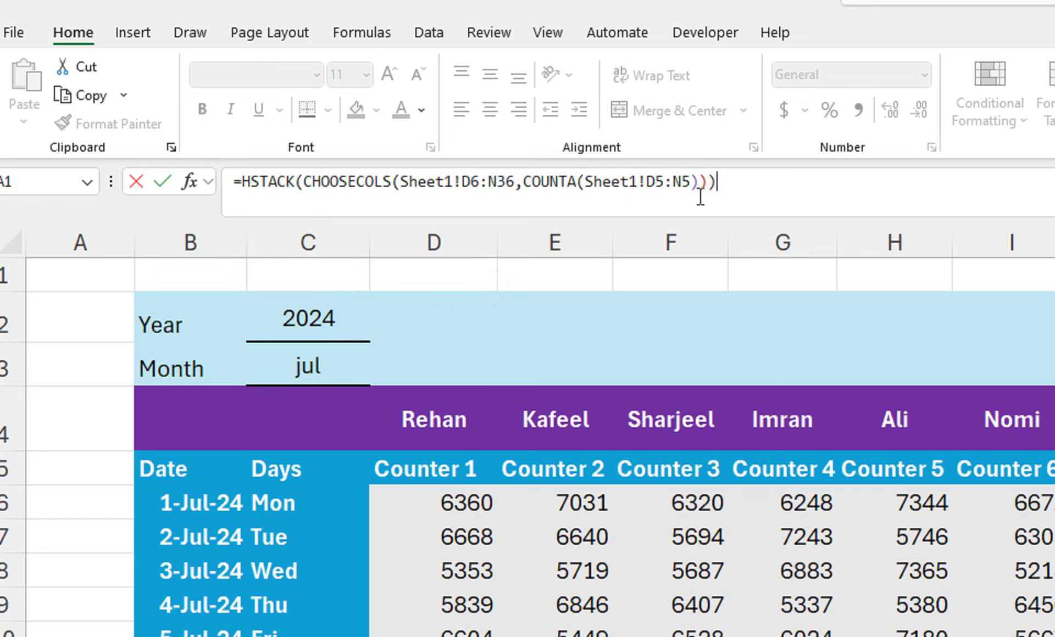
key(Return)
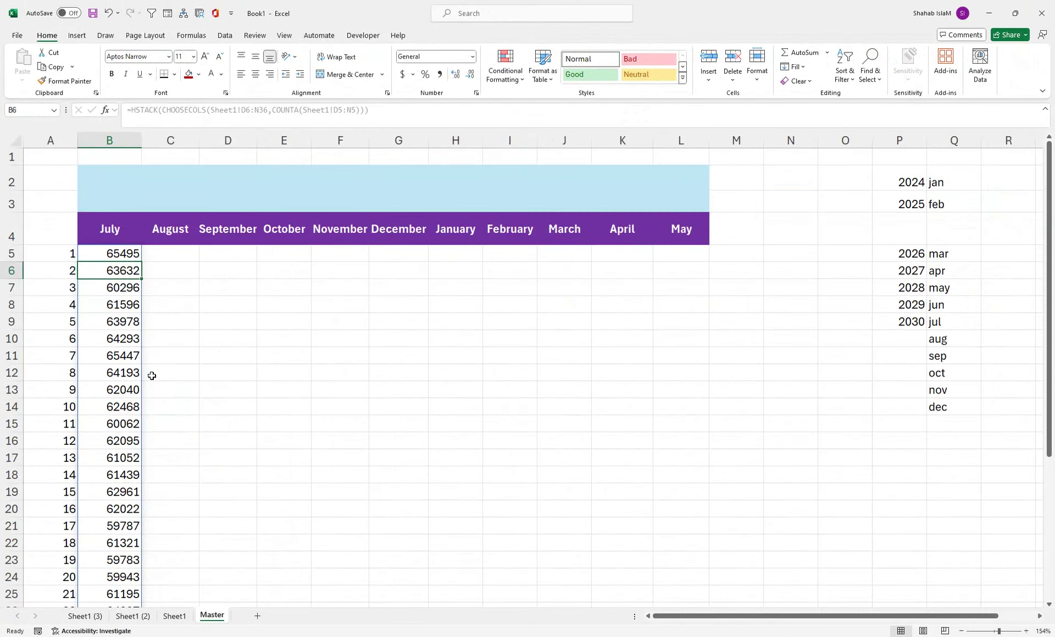
Step: Compare the Total Amount column on Sheet1 with the July values on the Master sheet and review the August sheet
click(166, 617)
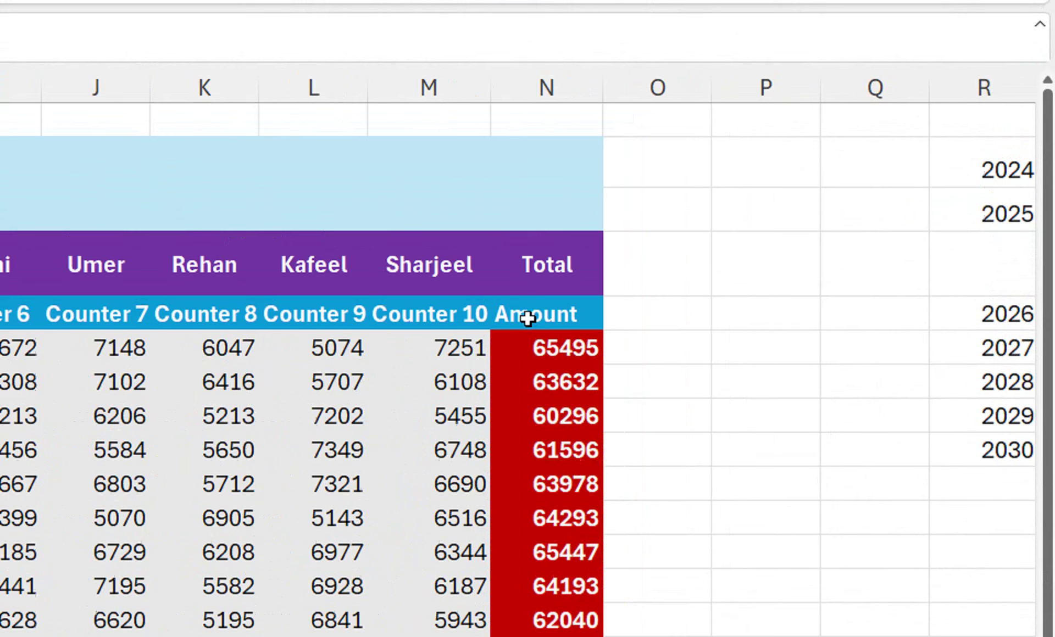
click(527, 347)
drag(527, 484, 559, 547)
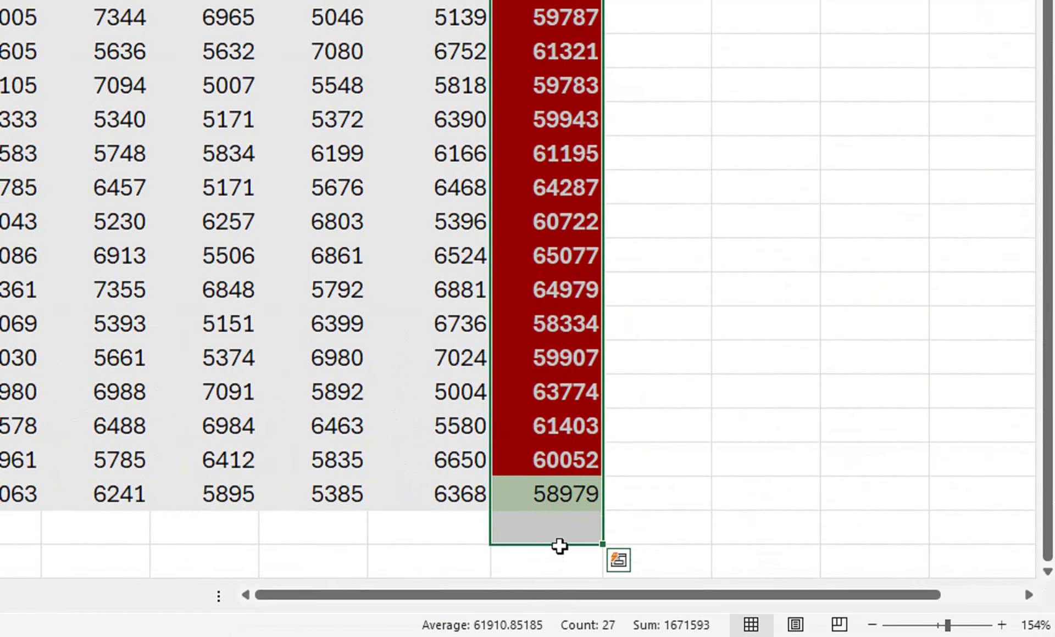
drag(565, 500, 569, 371)
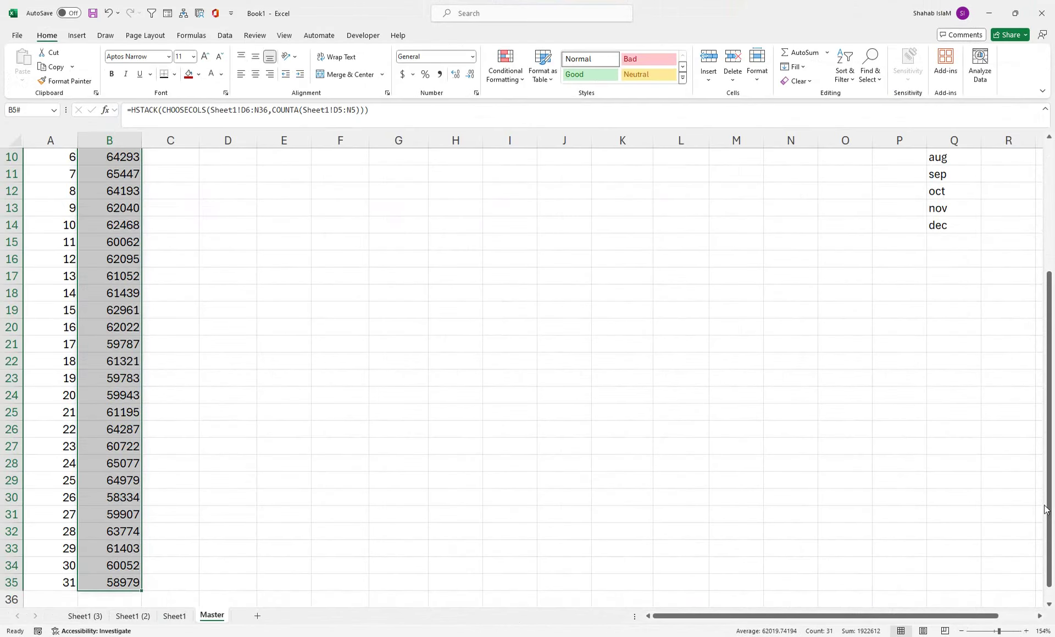
drag(1049, 506, 1049, 357)
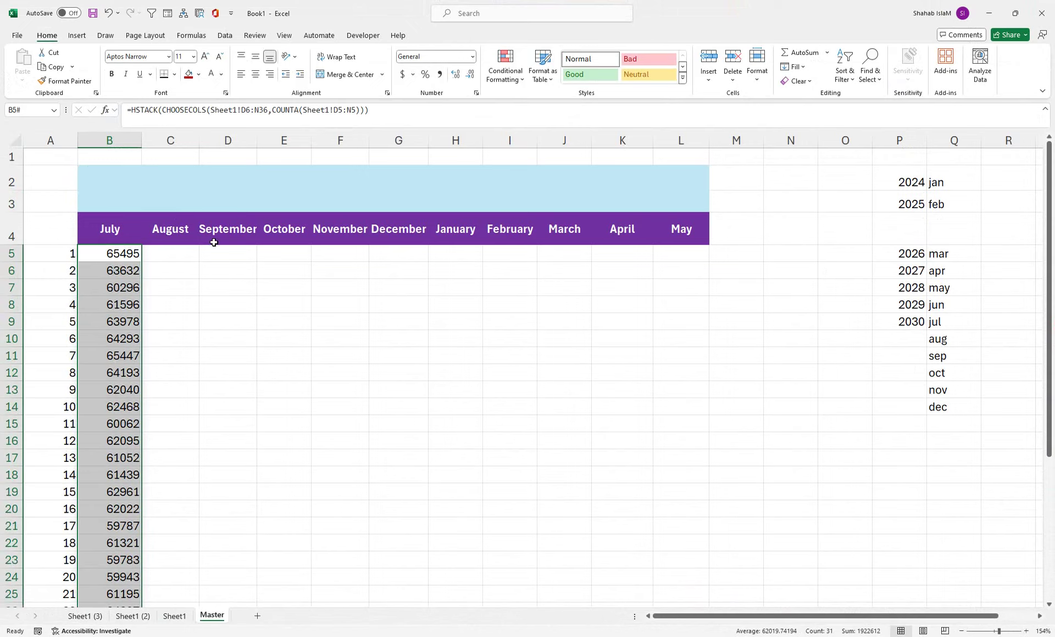
click(136, 616)
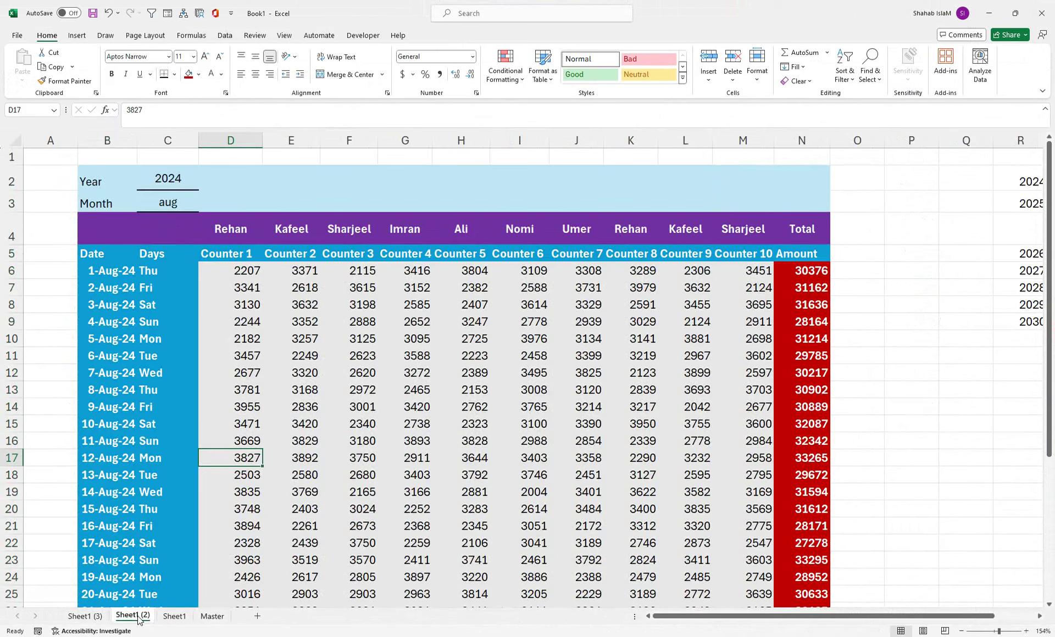
click(171, 621)
drag(145, 301, 115, 184)
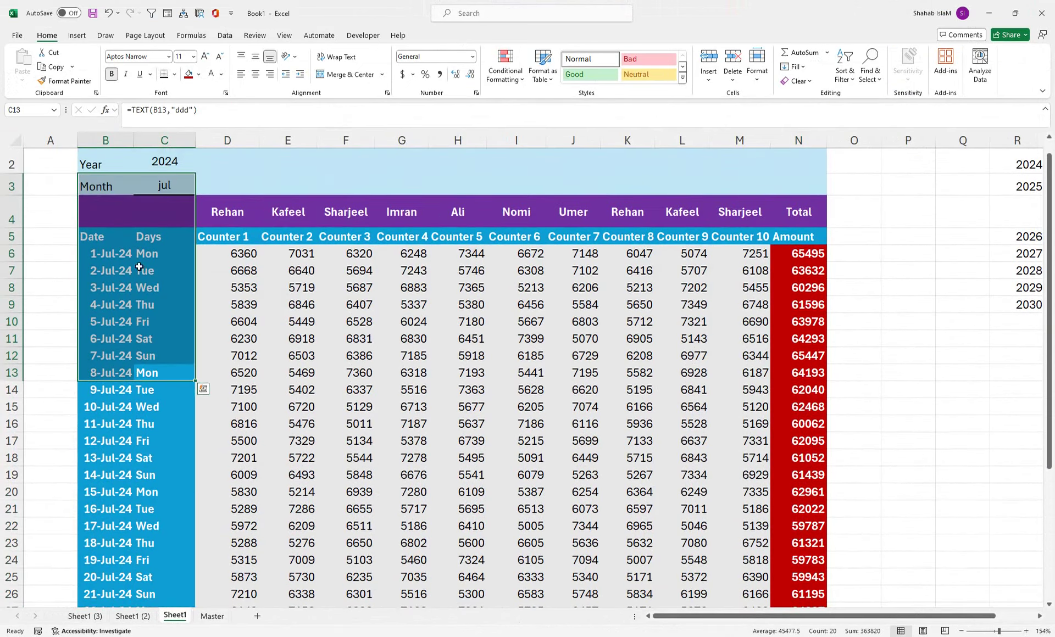
click(211, 616)
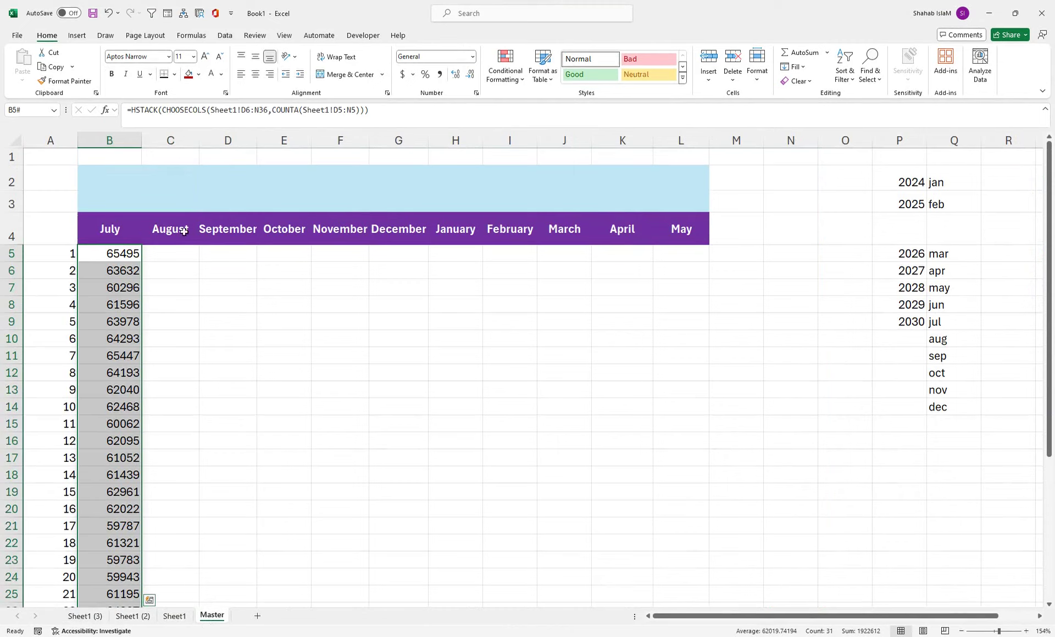
click(116, 253)
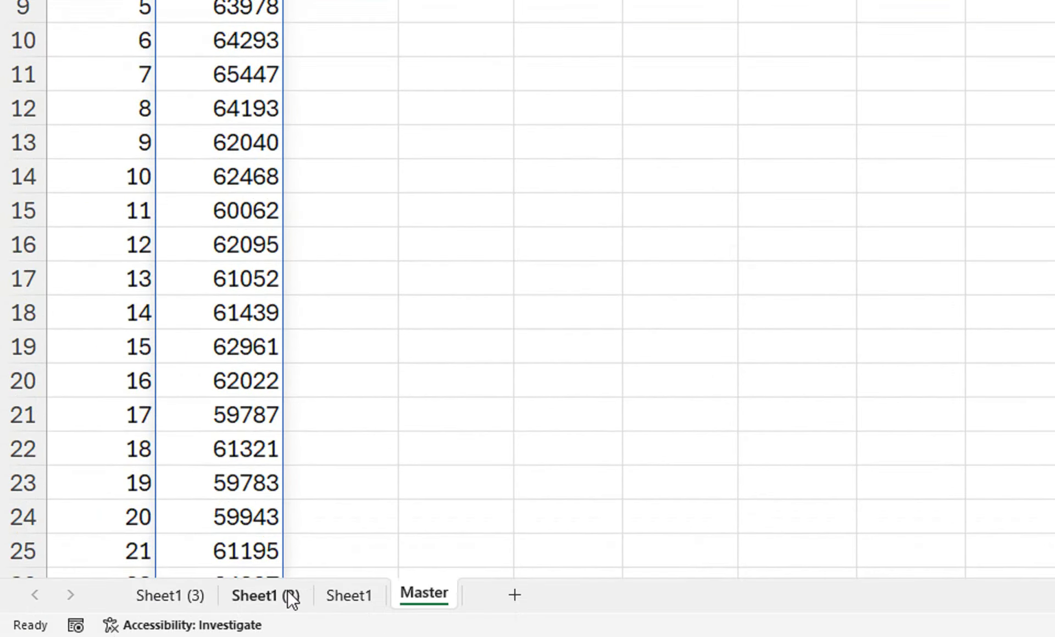
Step: Rename the August sheet Sheet1 (2) as Sheet2
click(288, 596)
double_click(282, 591)
text(Sheet2)
key(Return)
Step: Rename the September sheet Sheet1 (3) as Sheet3
double_click(186, 592)
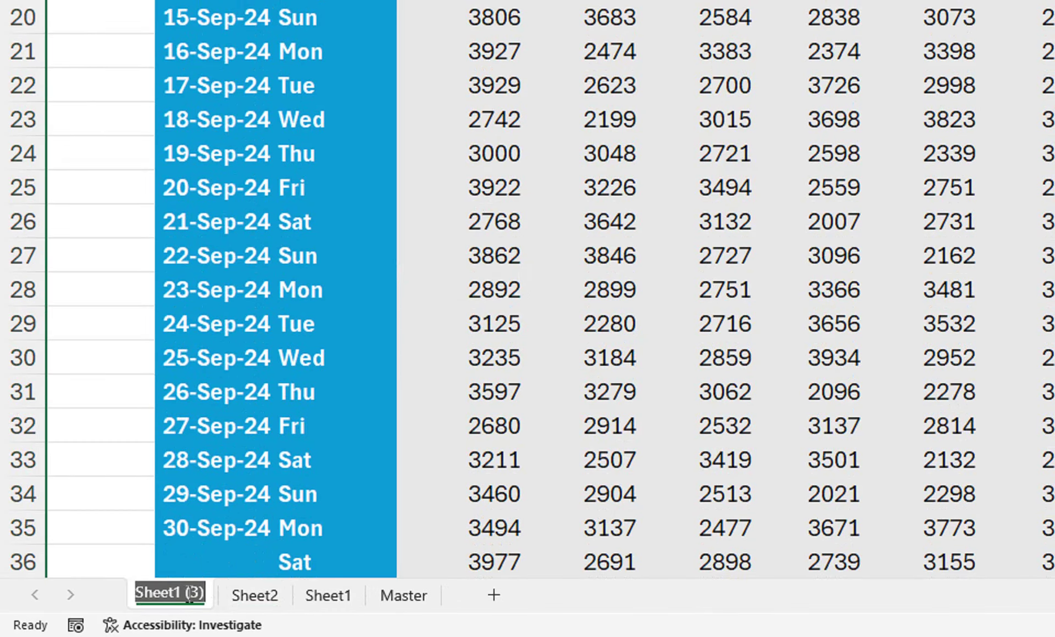
click(192, 593)
key(BackSpace)
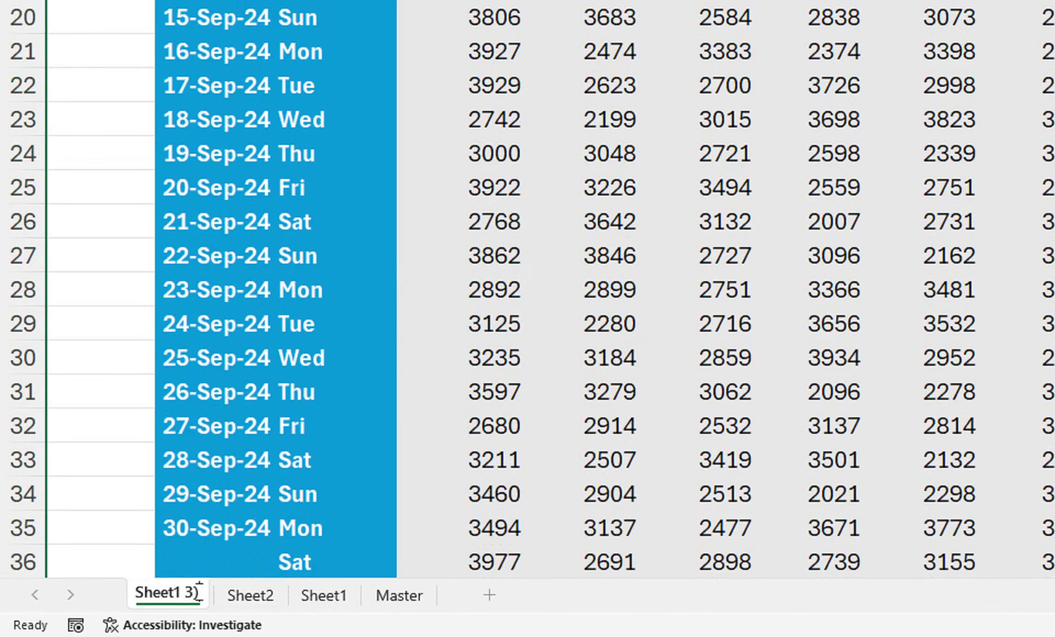
key(BackSpace)
click(184, 592)
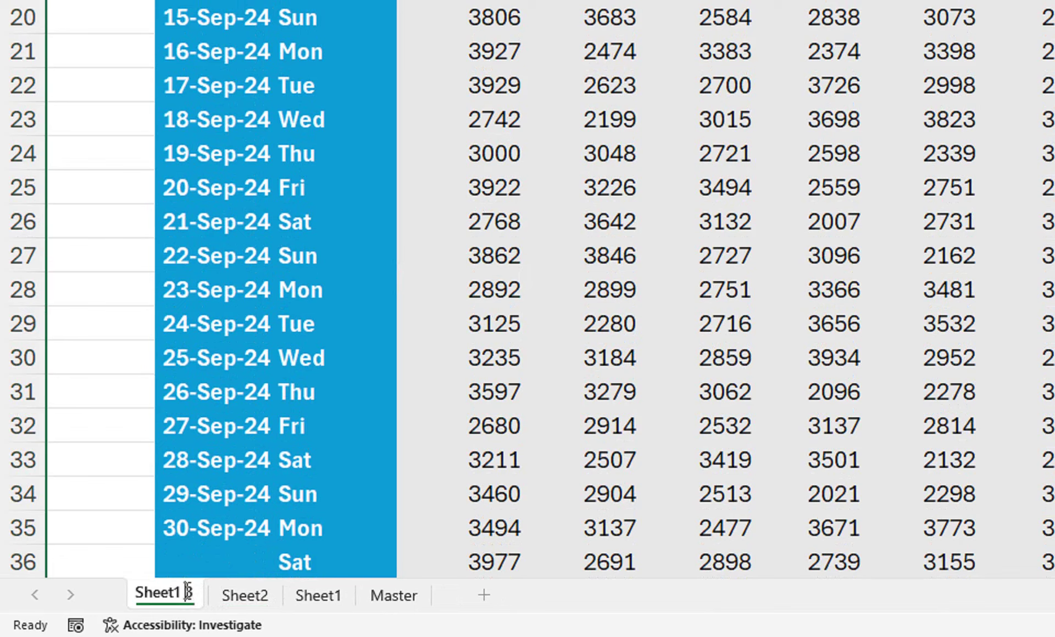
key(BackSpace)
key(BackSpace)
click(234, 535)
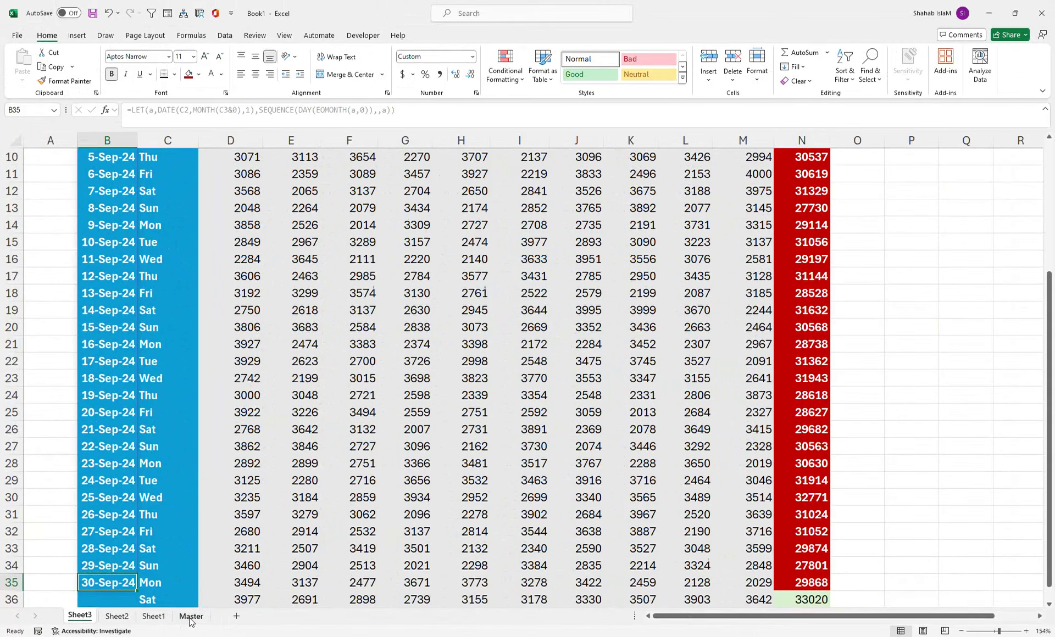
Step: In the Master sheet's B5 formula, duplicate the CHOOSECOLS(Sheet1!D6:N36,COUNTA(Sheet1!D5:N5)) argument as the second and third arrays of HSTACK
click(191, 616)
click(134, 236)
click(124, 250)
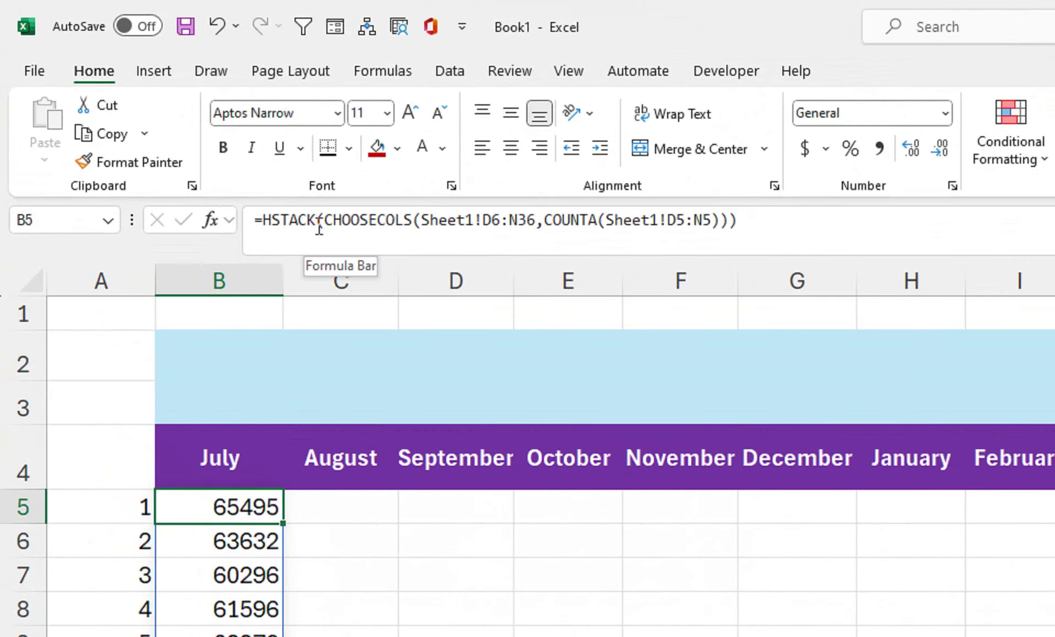
drag(320, 228, 731, 222)
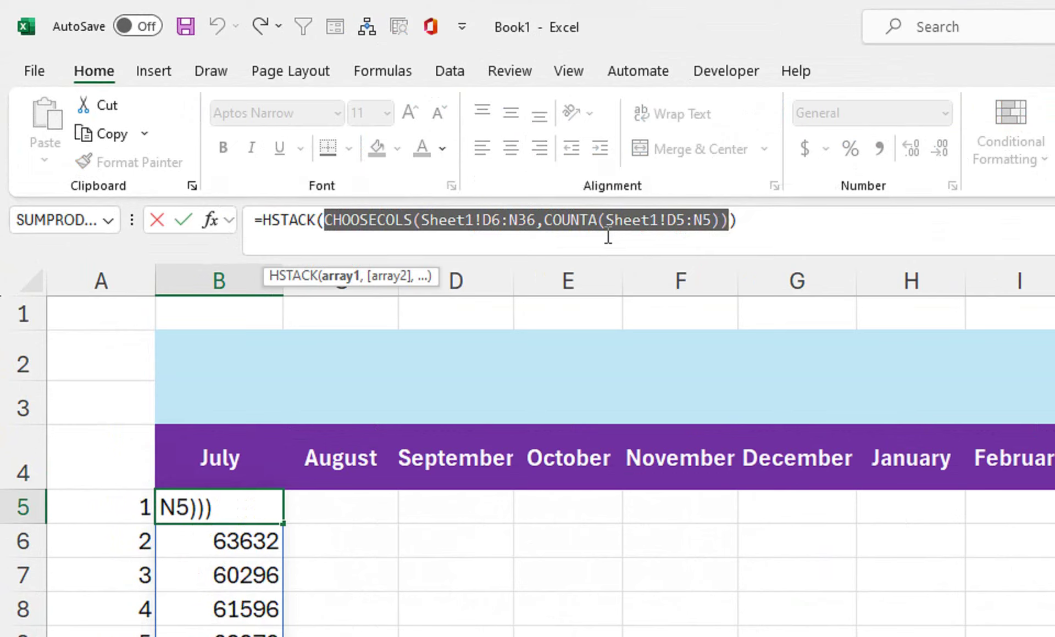
key(ctrl+c)
click(729, 220)
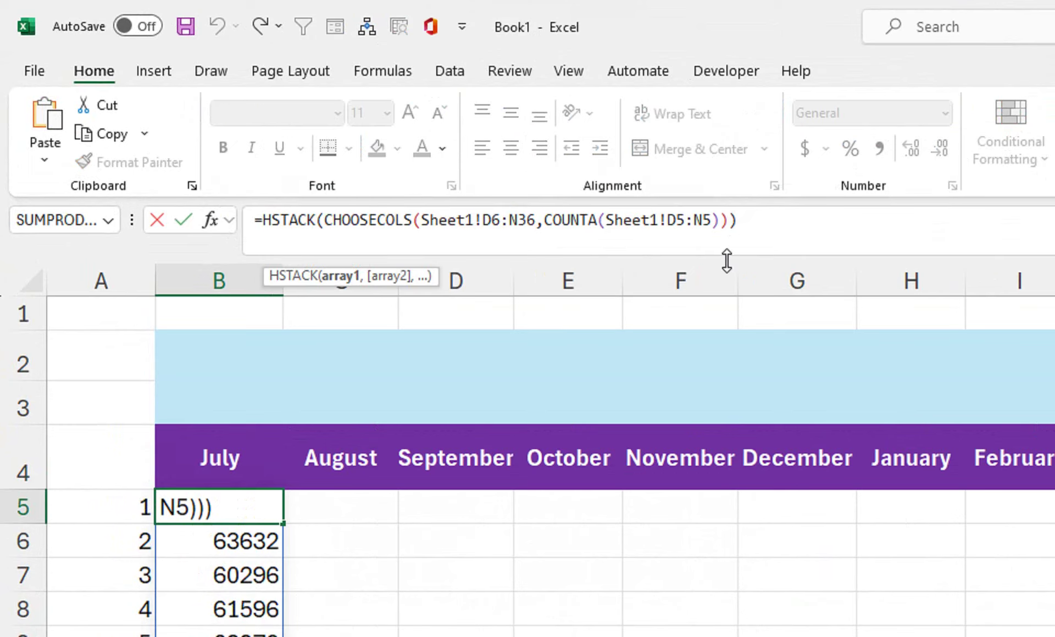
text(,)
key(ctrl+v)
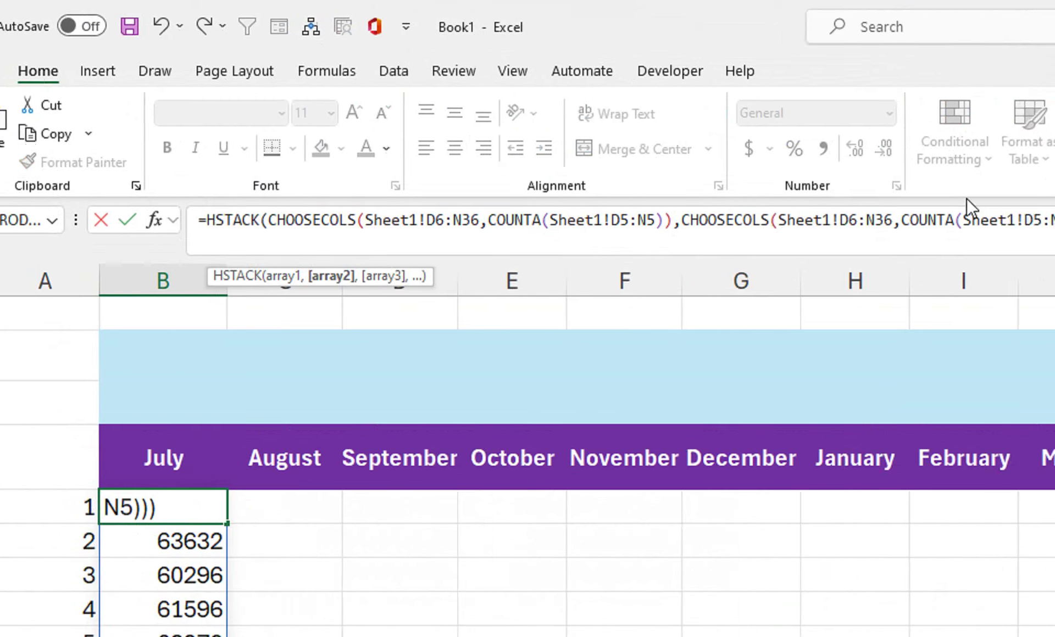
text(,)
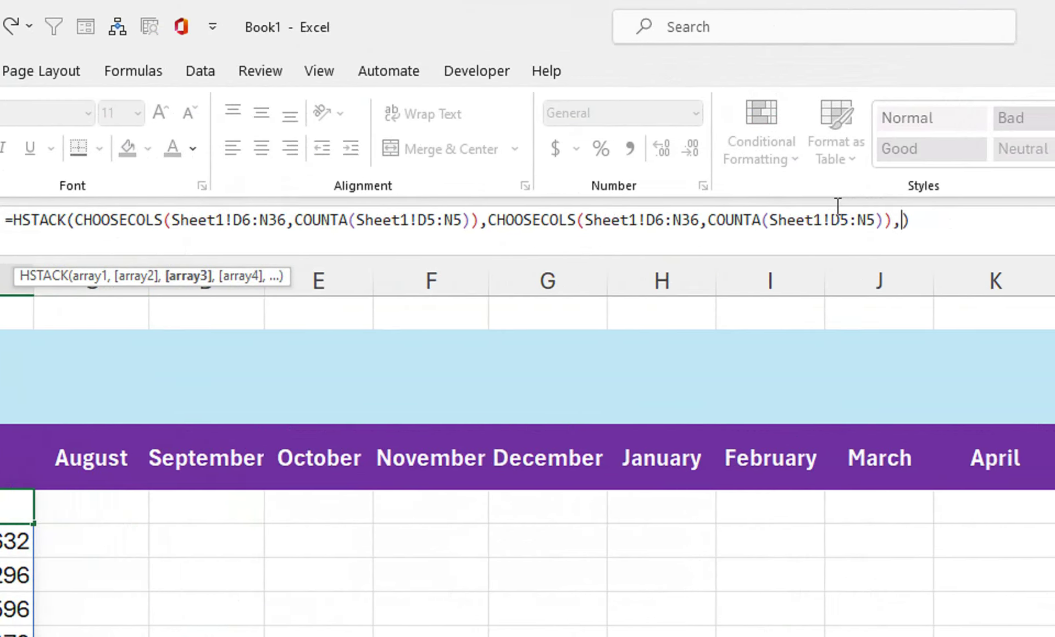
key(ctrl+v)
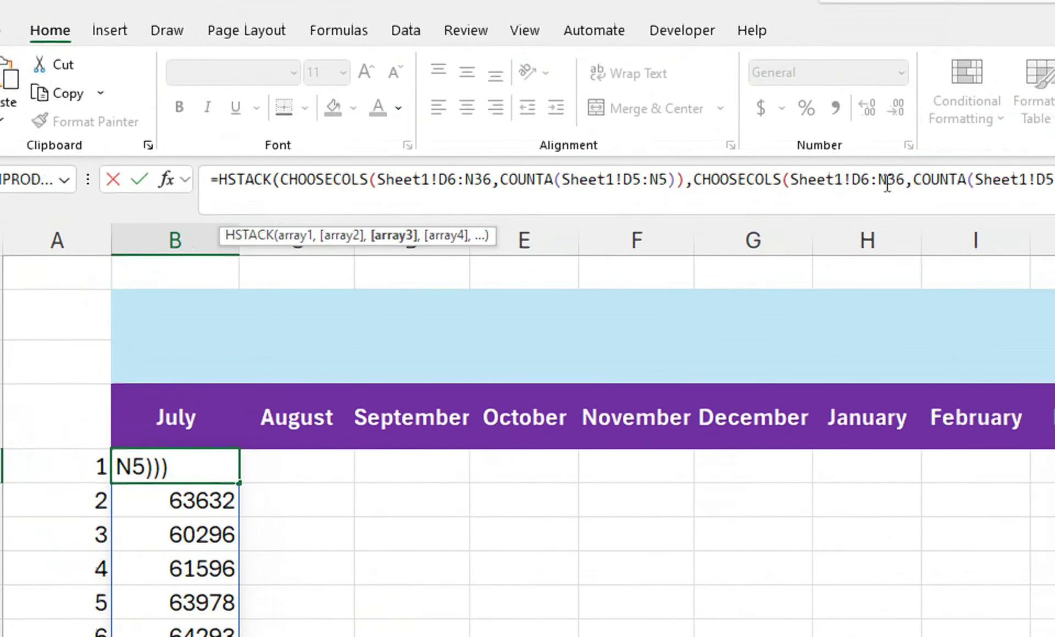
Step: Point the second CHOOSECOLS array to Sheet2!D6:N36 and the third to Sheet3!D6:N36, and complete the formula
click(843, 179)
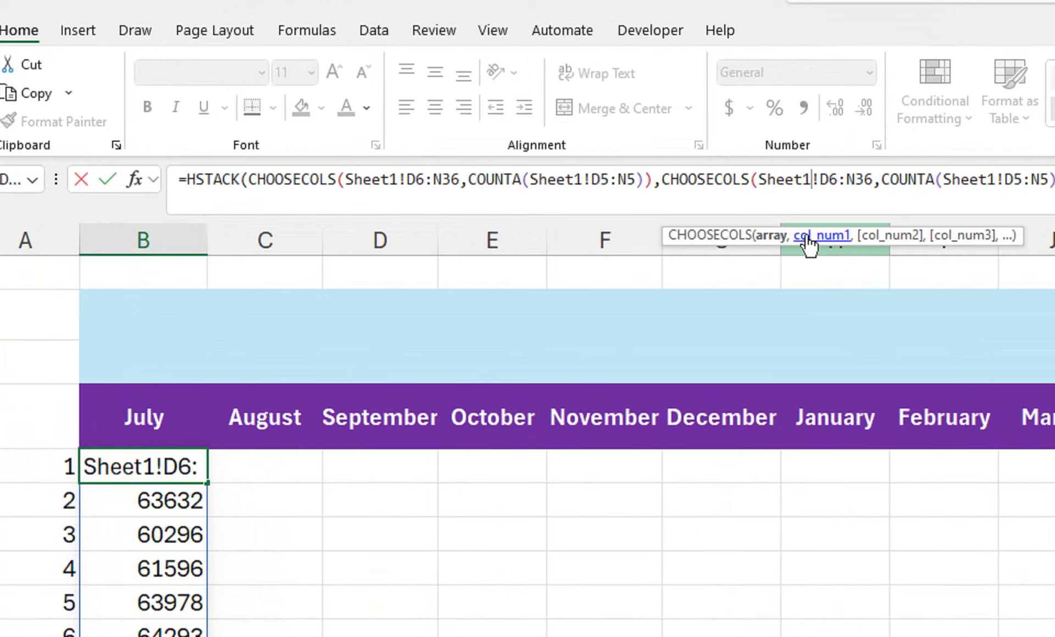
key(BackSpace)
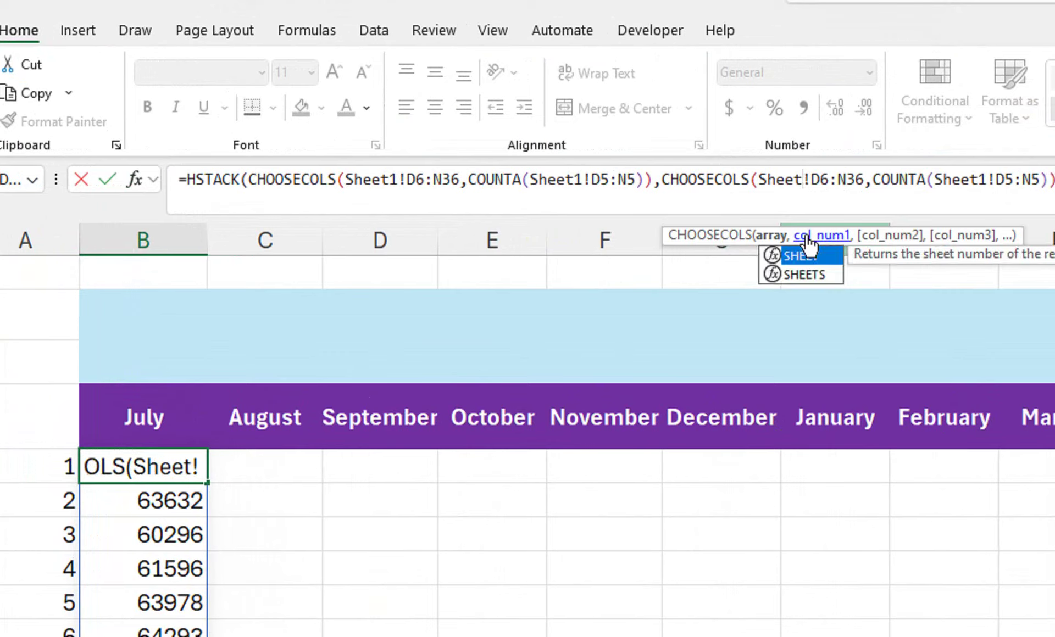
text(1)
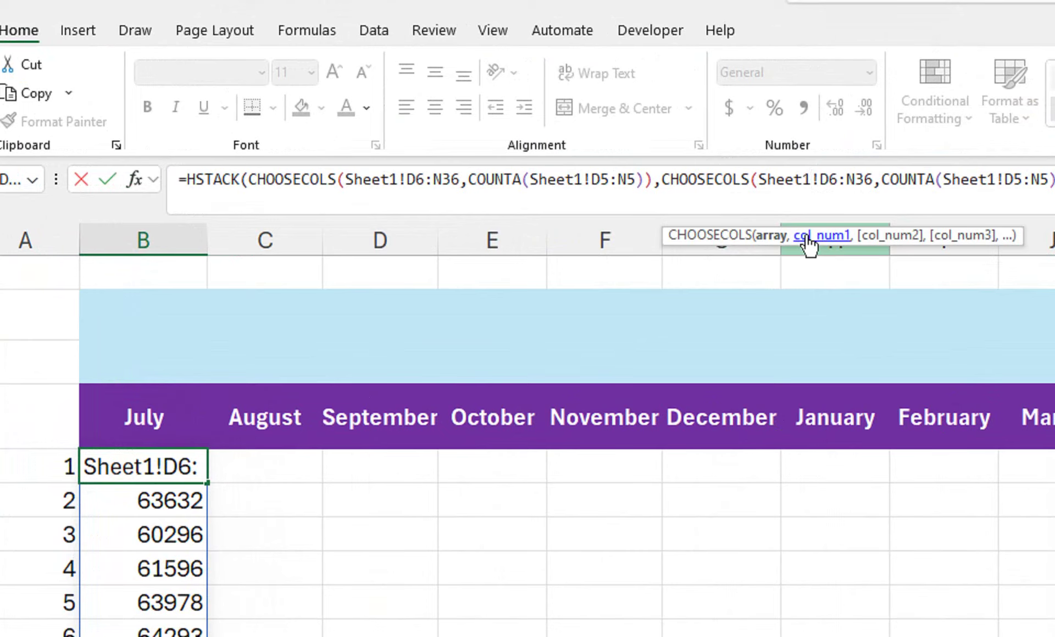
key(BackSpace)
text(1)
key(BackSpace)
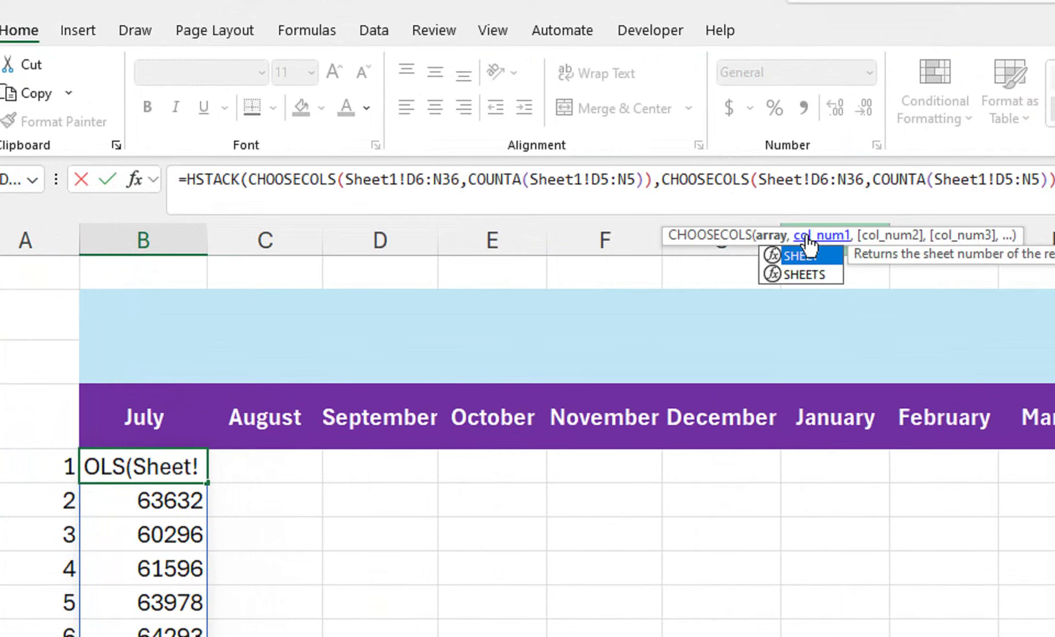
text(2)
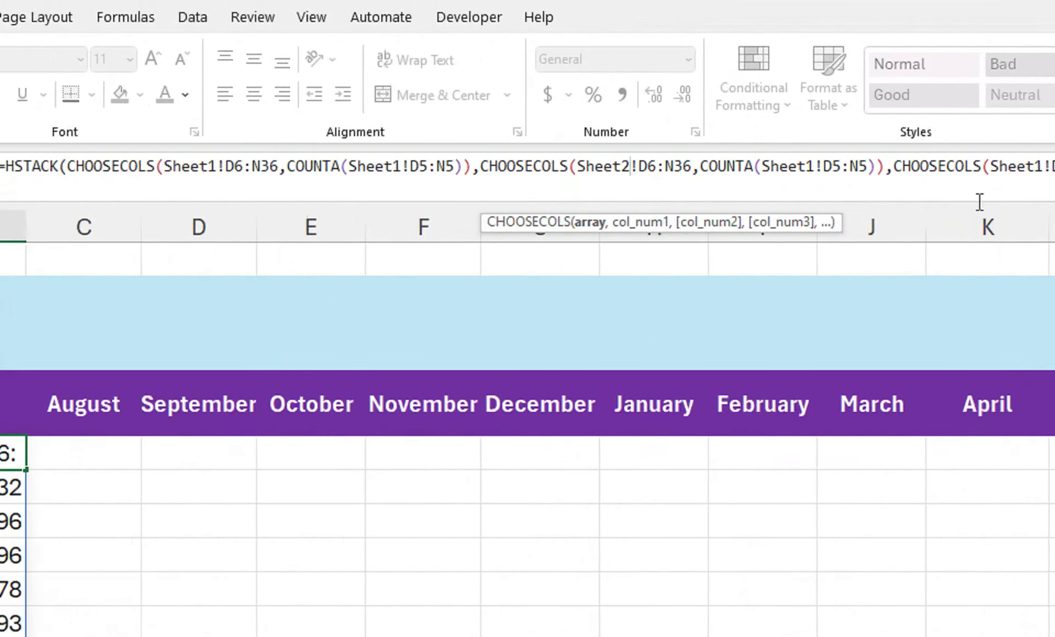
drag(864, 167, 859, 168)
text(3!D6:N36,COUNTA(Sheet)
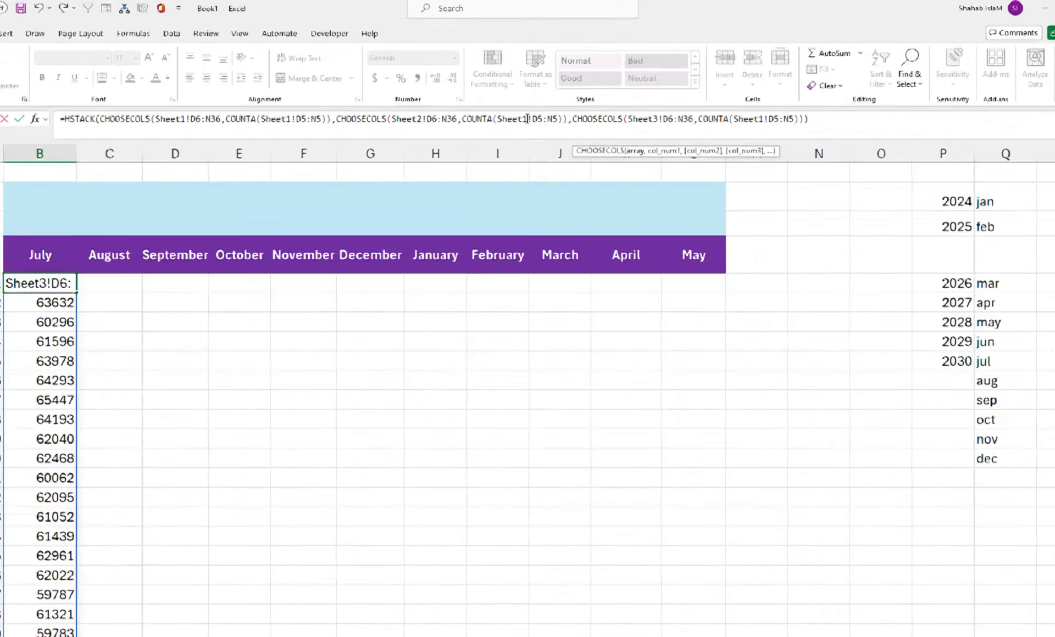
key(Return)
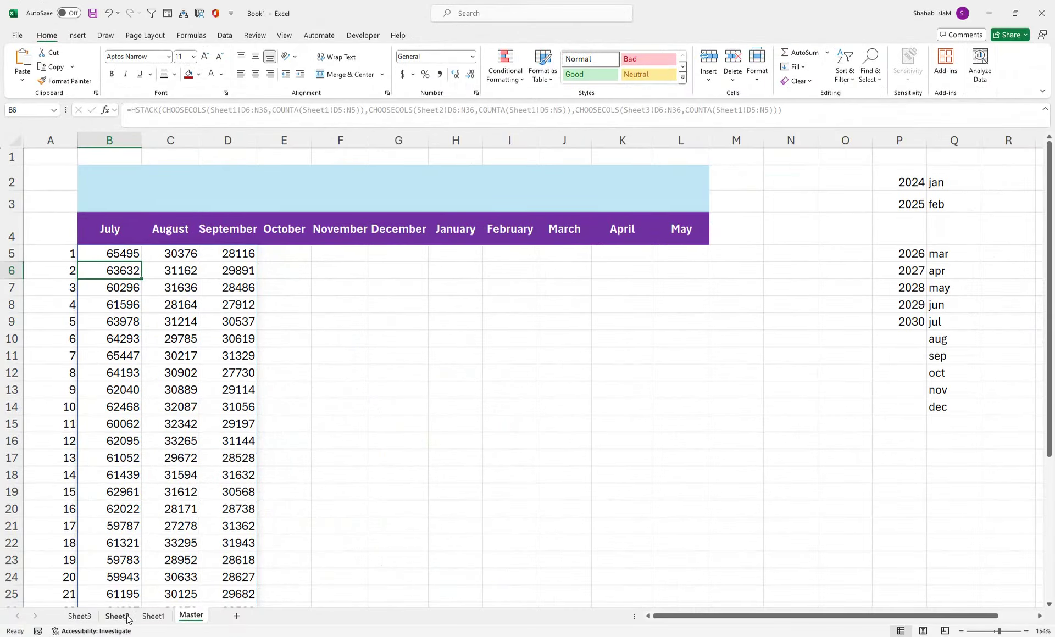
Step: Compare the Total Amount values N6:N36 on Sheet2 with the August column on the Master sheet
click(117, 616)
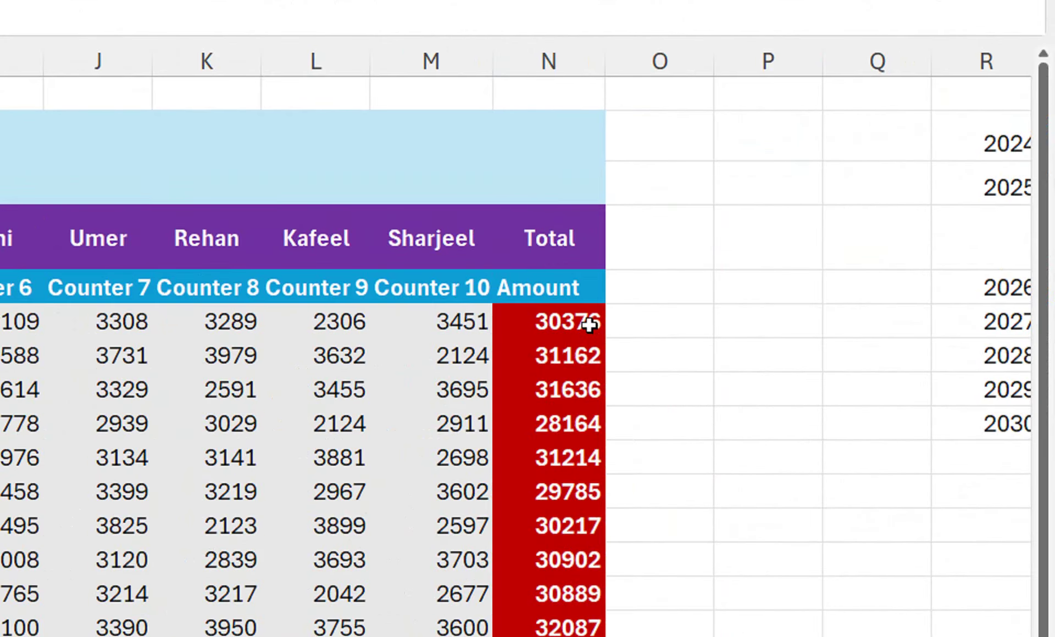
drag(818, 271, 809, 466)
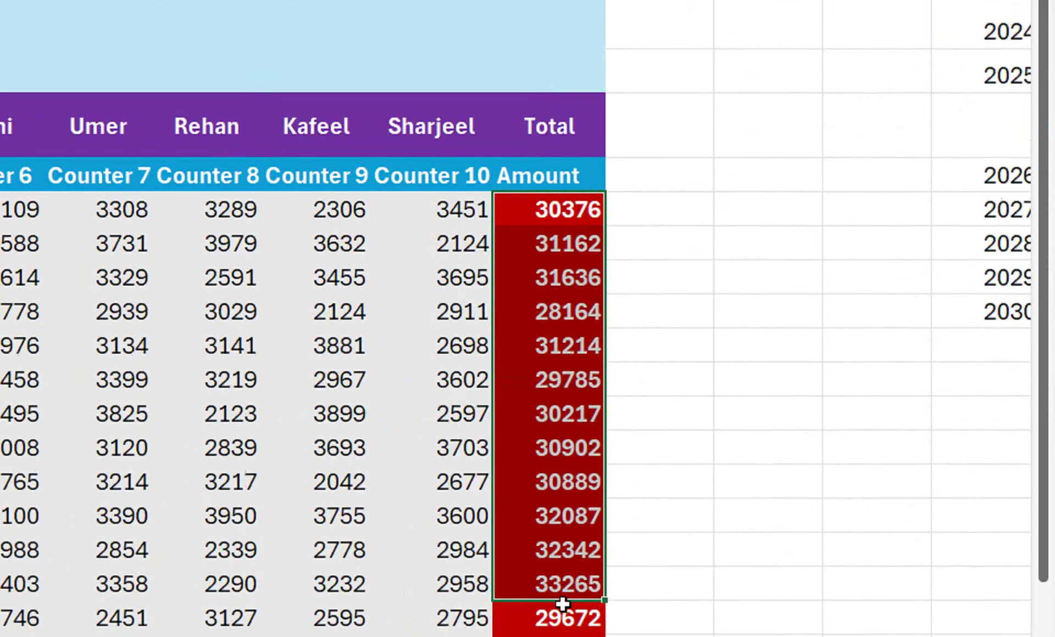
drag(562, 605, 580, 538)
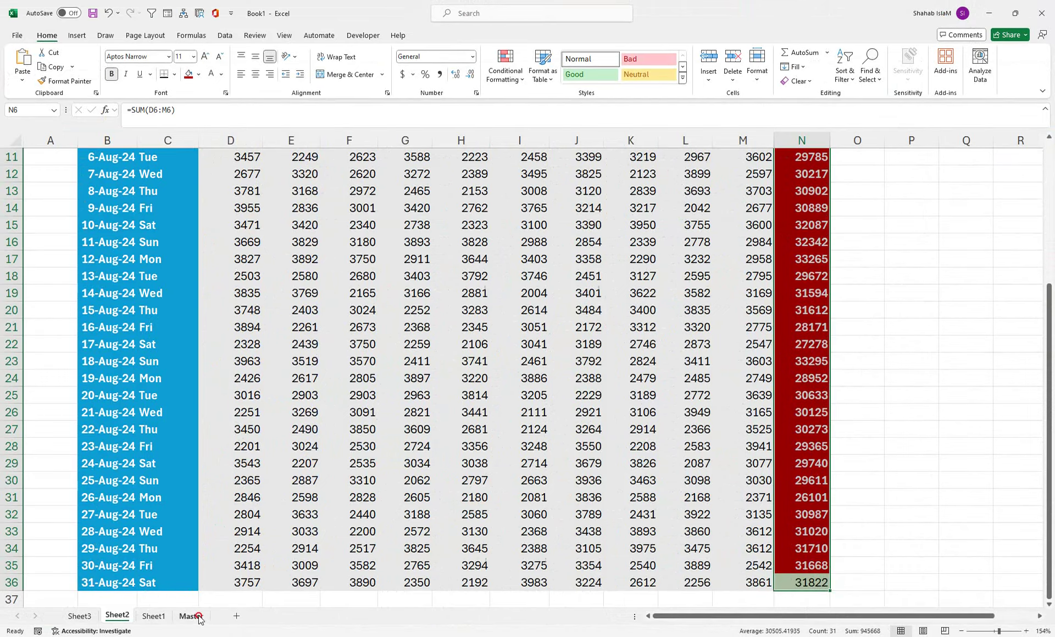
click(194, 616)
drag(182, 255, 184, 584)
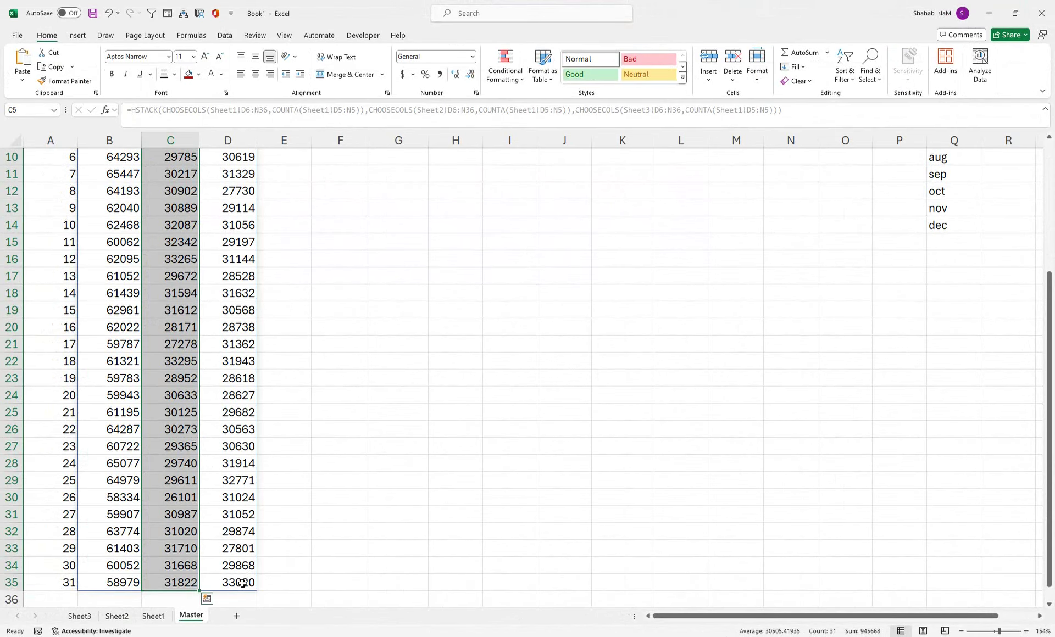
Step: Compare the September column on the Master sheet with the Total Amount values N6:N36 on Sheet3
drag(242, 583, 234, 211)
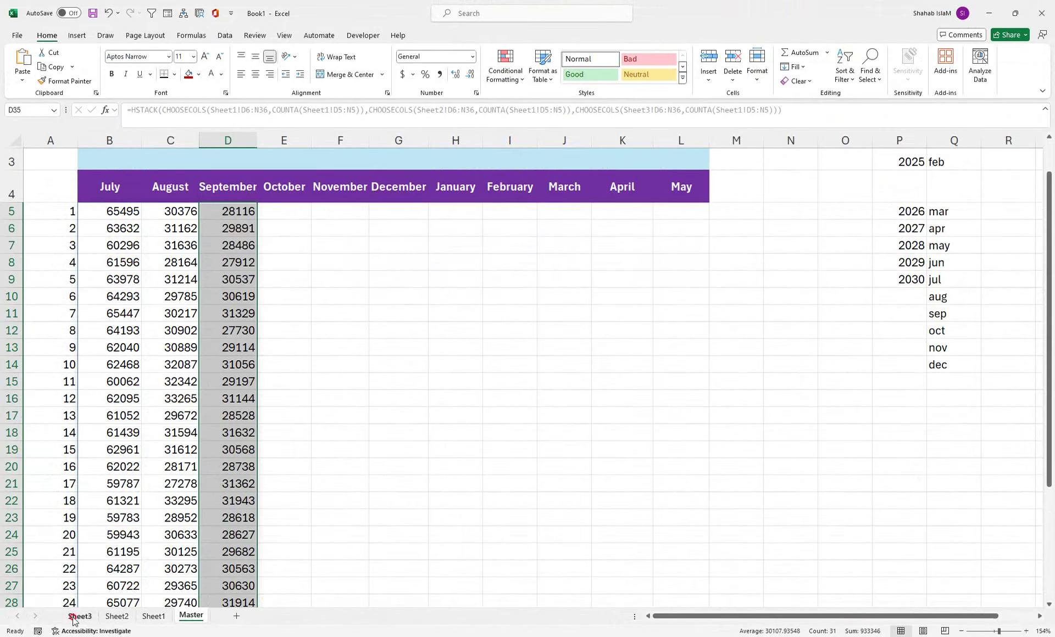
click(78, 617)
drag(793, 602, 804, 270)
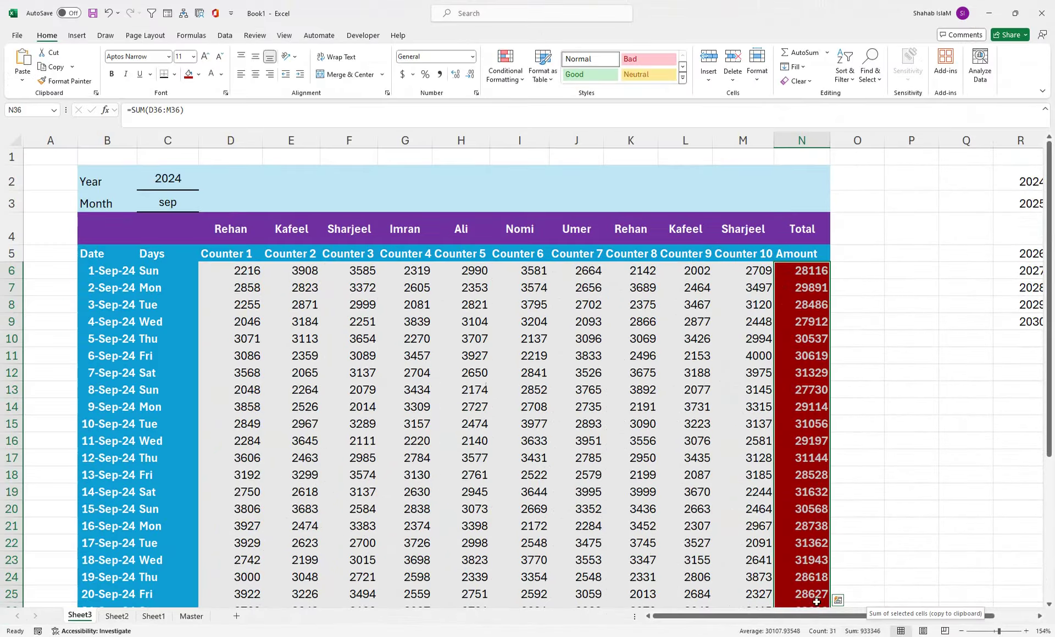
click(461, 476)
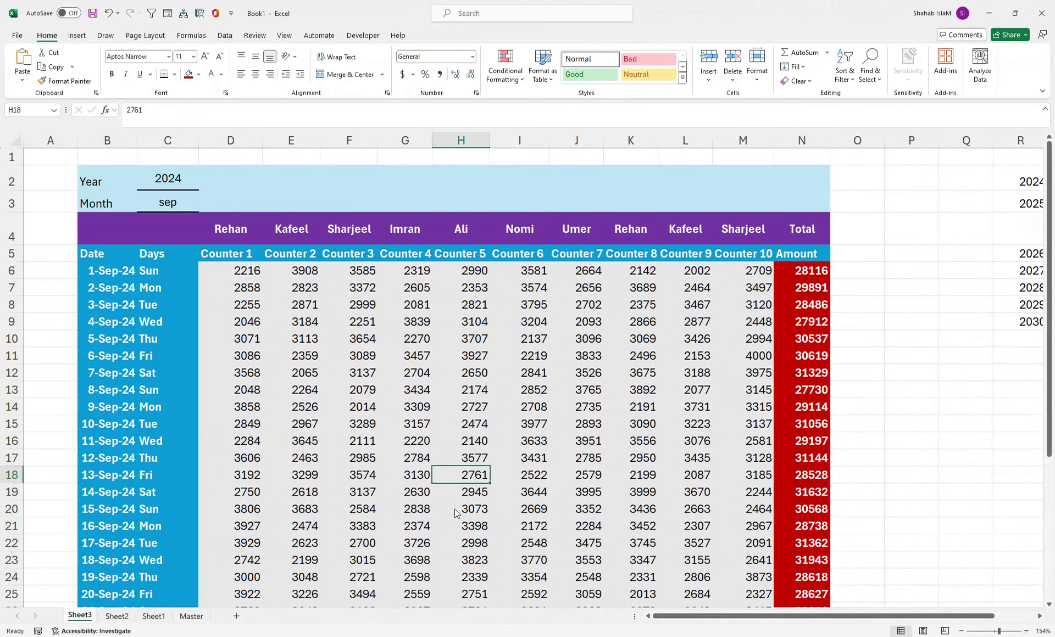
click(191, 616)
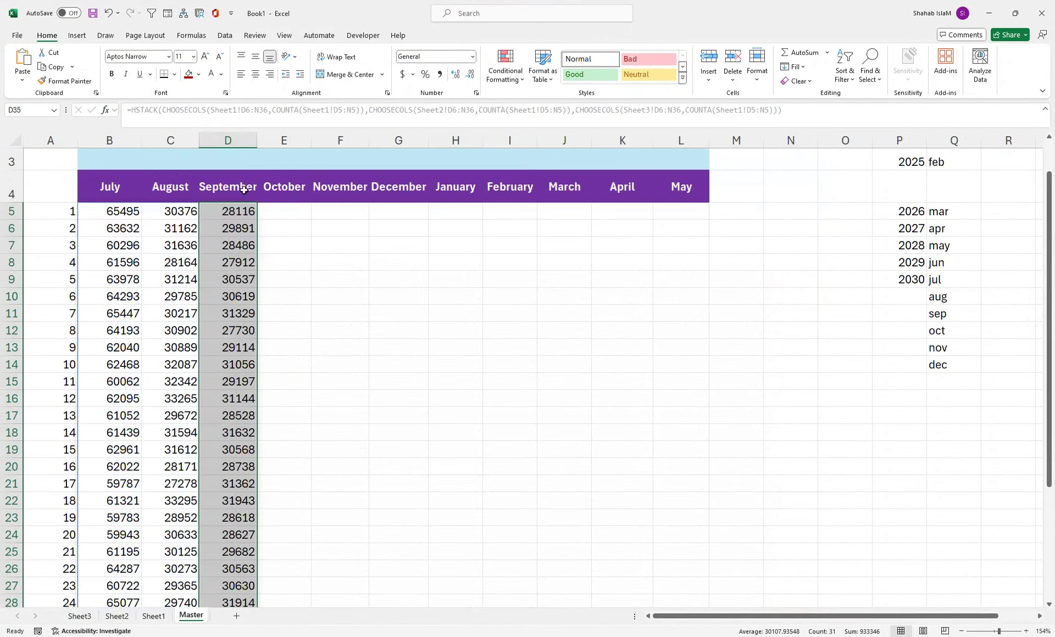
click(202, 228)
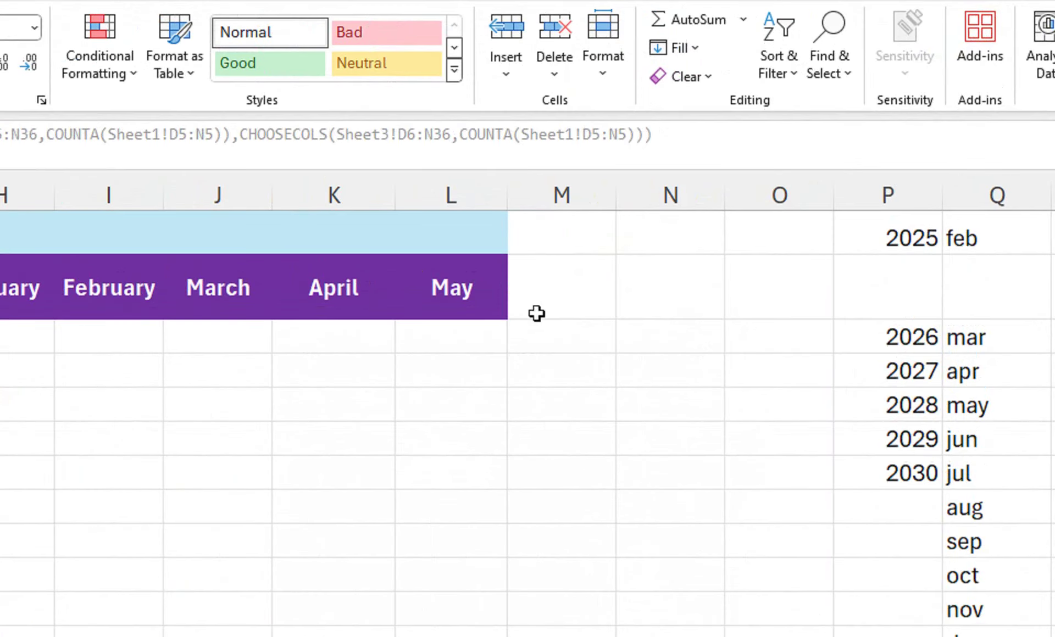
Step: Enter the header TOTOl in Master cell M4, beside May
click(729, 189)
text(TOT)
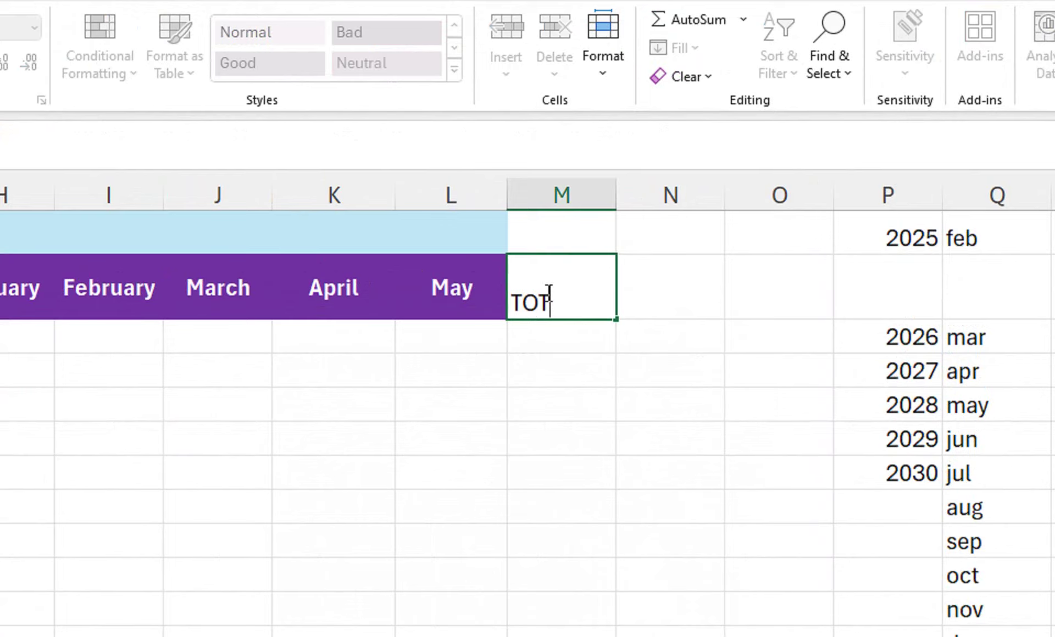
text(Ol)
key(Return)
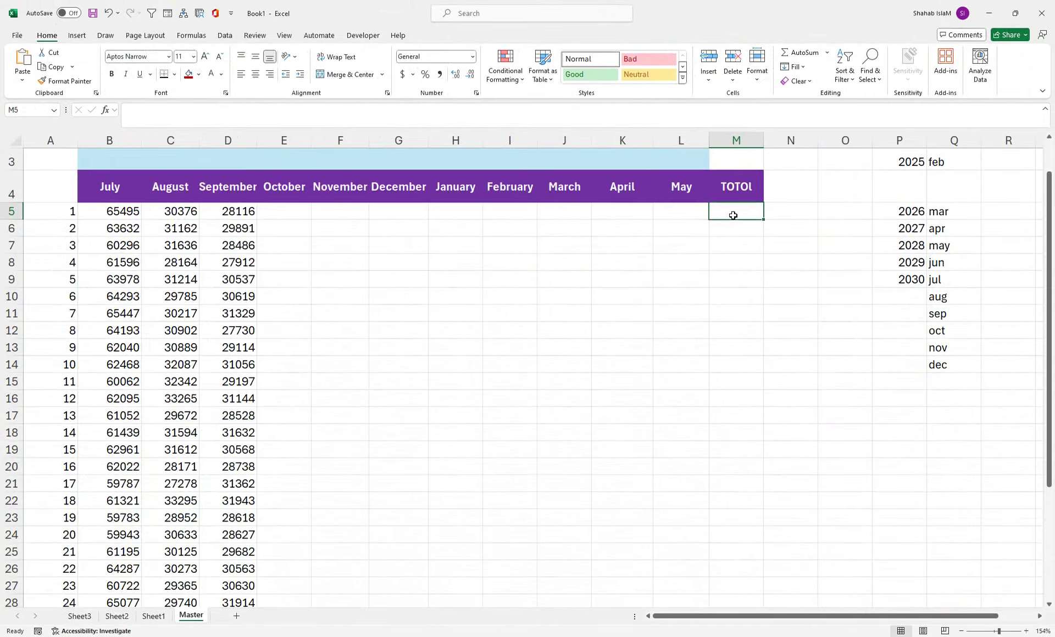
Step: Fill cells M5:M35 below the TOTOl header with the standard purple color
drag(732, 214, 724, 572)
click(198, 74)
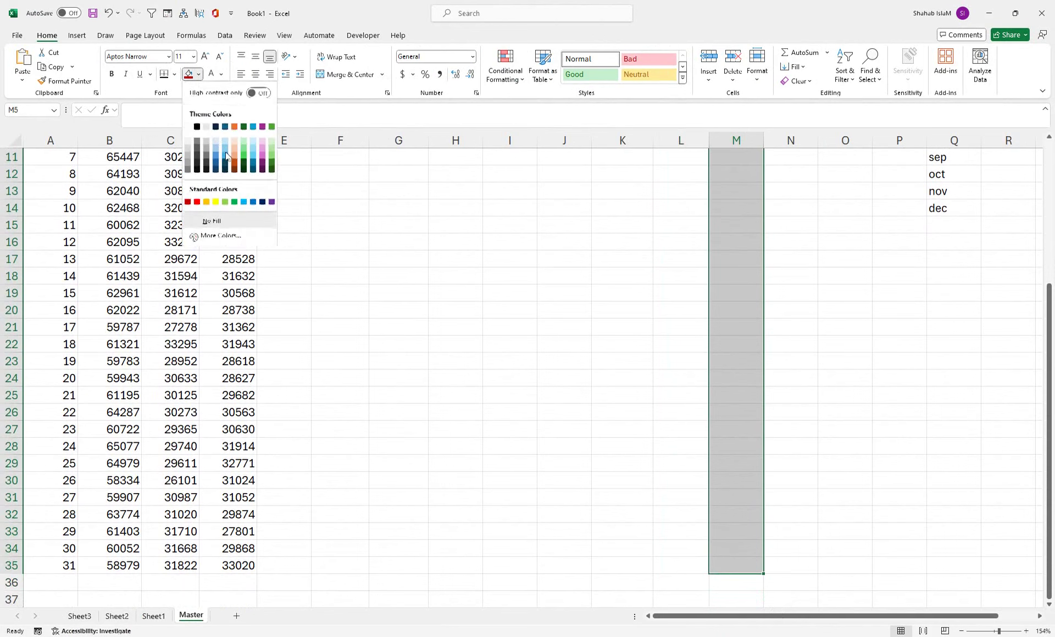
click(270, 202)
Step: Enter =SUM(B5:L5) in M5 and fill the formula down the TOTOl column through day 31
scroll(481, 203, up, 4)
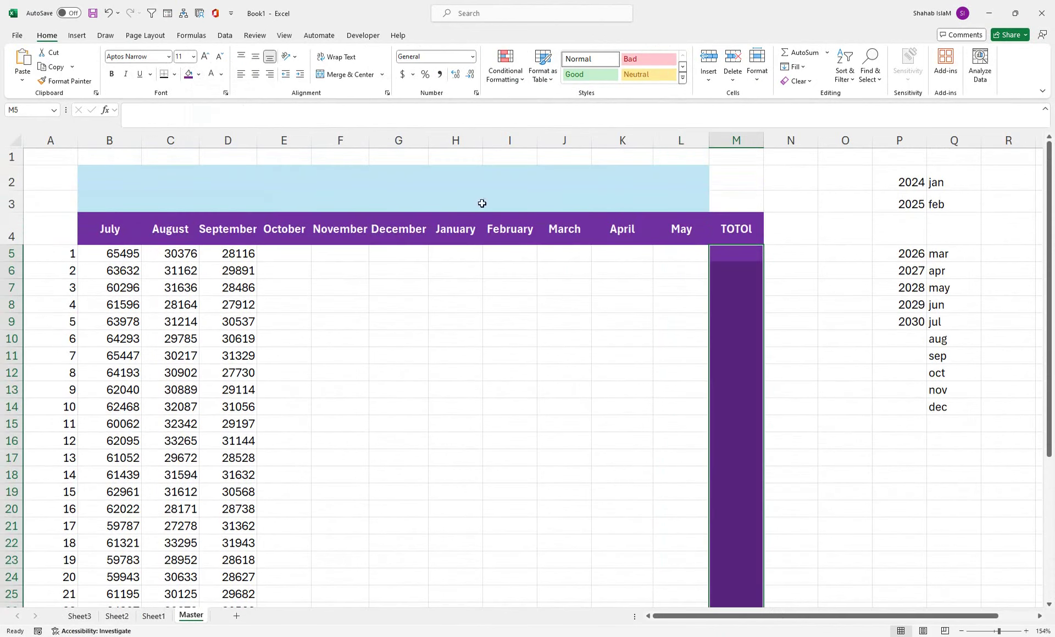
text(=sum)
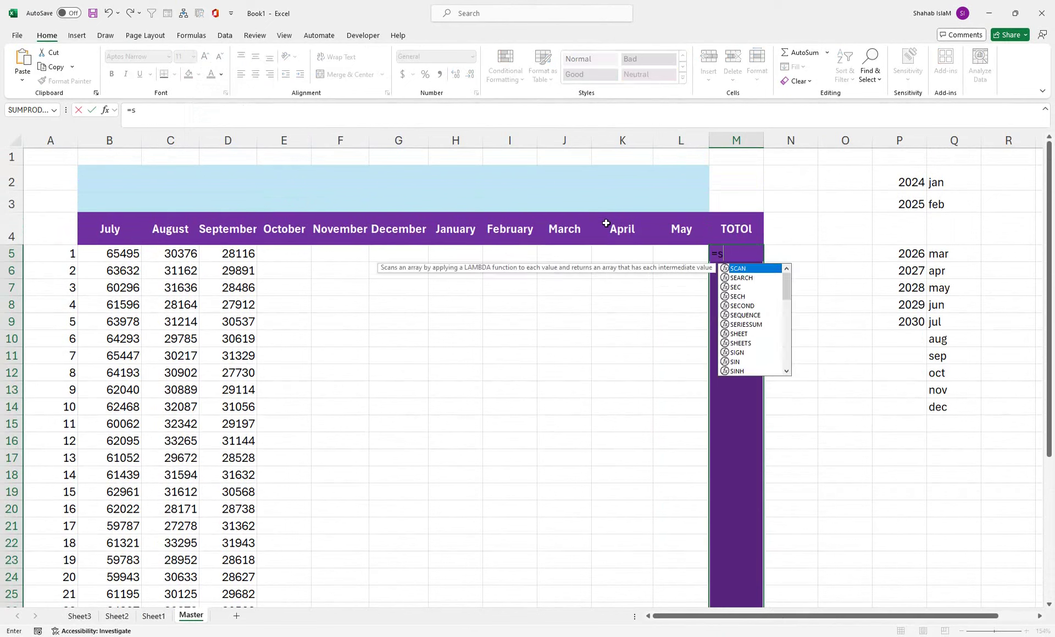
key(Tab)
drag(699, 253, 139, 262)
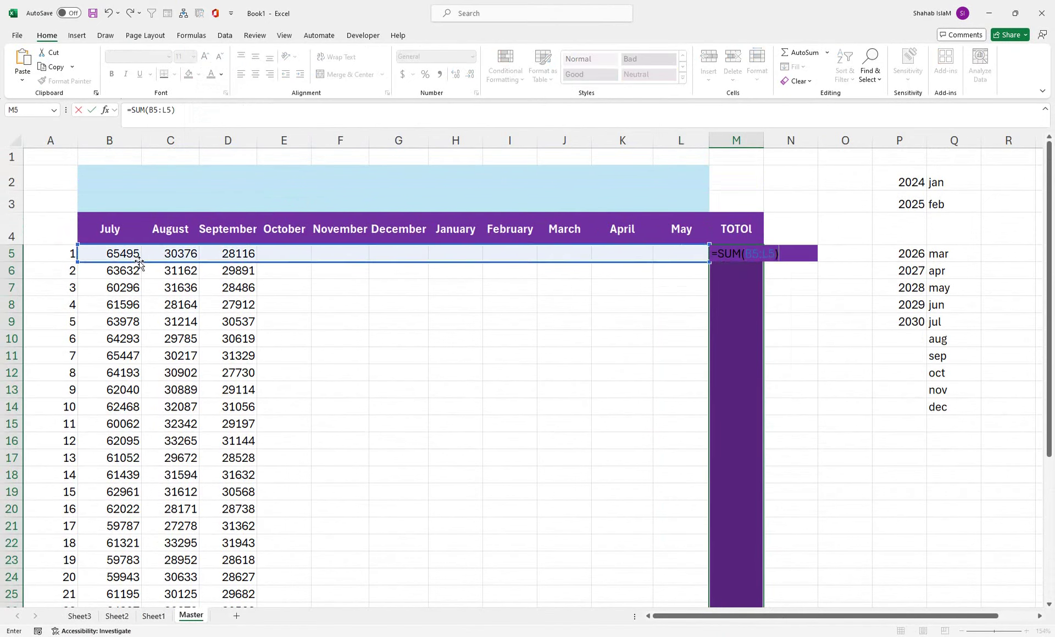
key(Return)
key(Return)
click(748, 261)
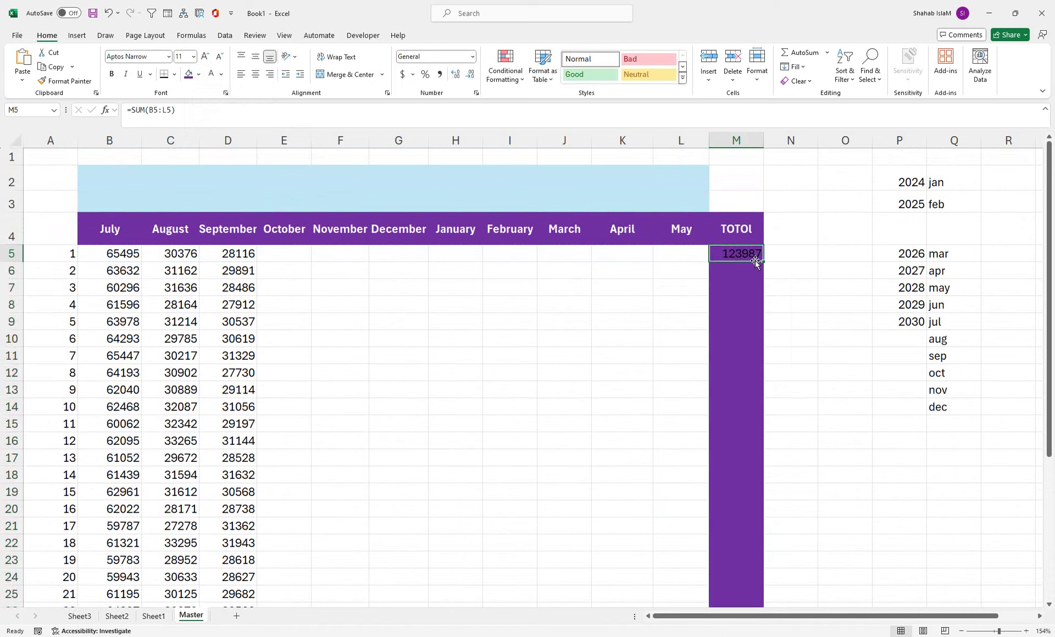
double_click(763, 261)
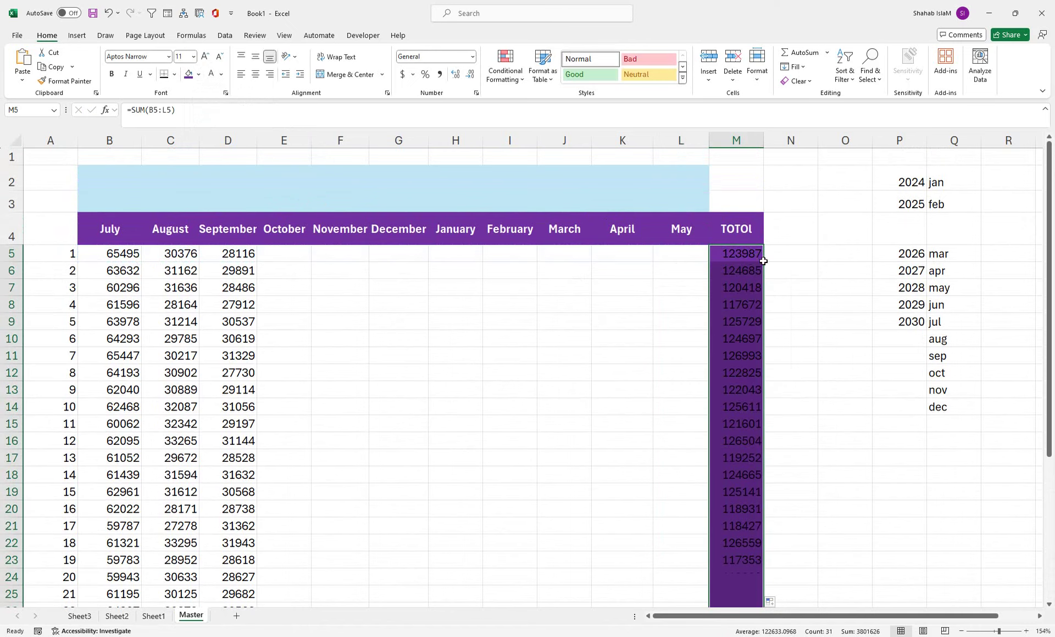
Step: Make the totals in M5:M35 white and bold, and slightly enlarge column M's width and header row 4's height
click(212, 73)
click(108, 79)
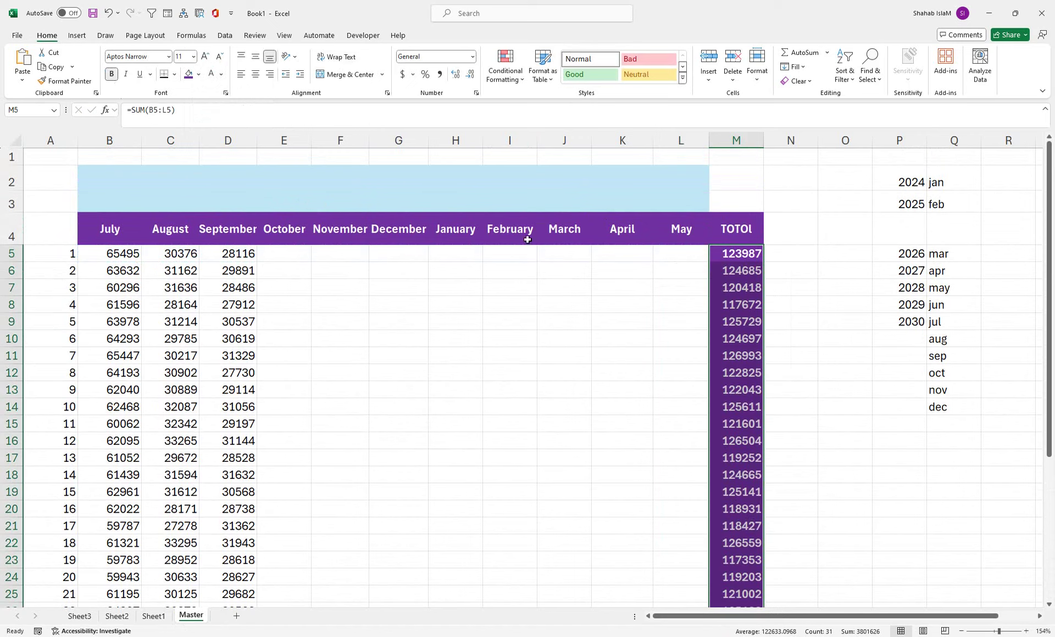
drag(764, 144, 767, 144)
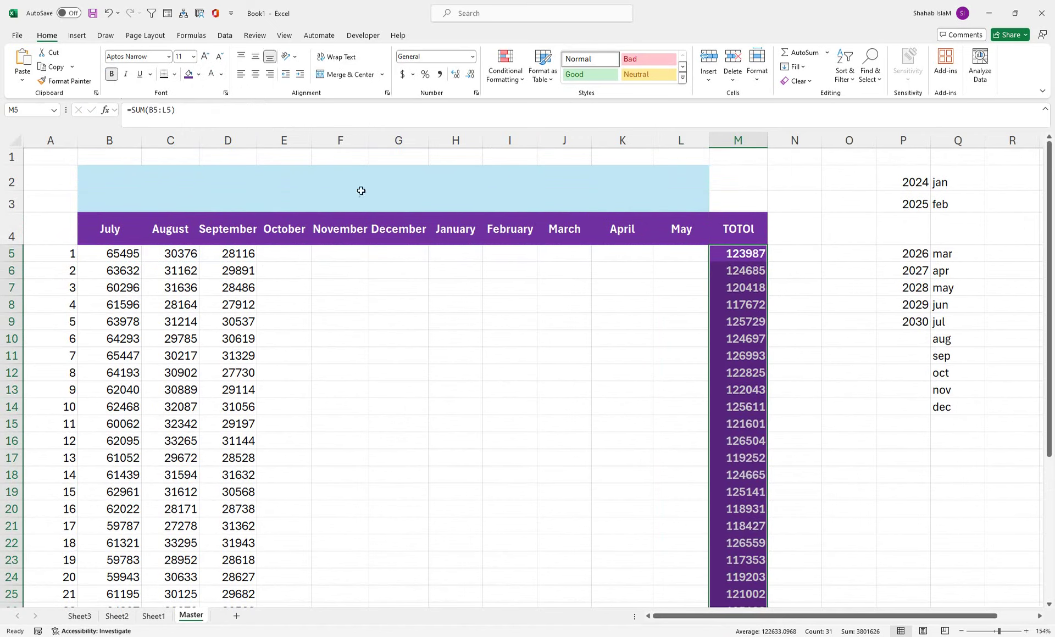
drag(8, 245, 9, 250)
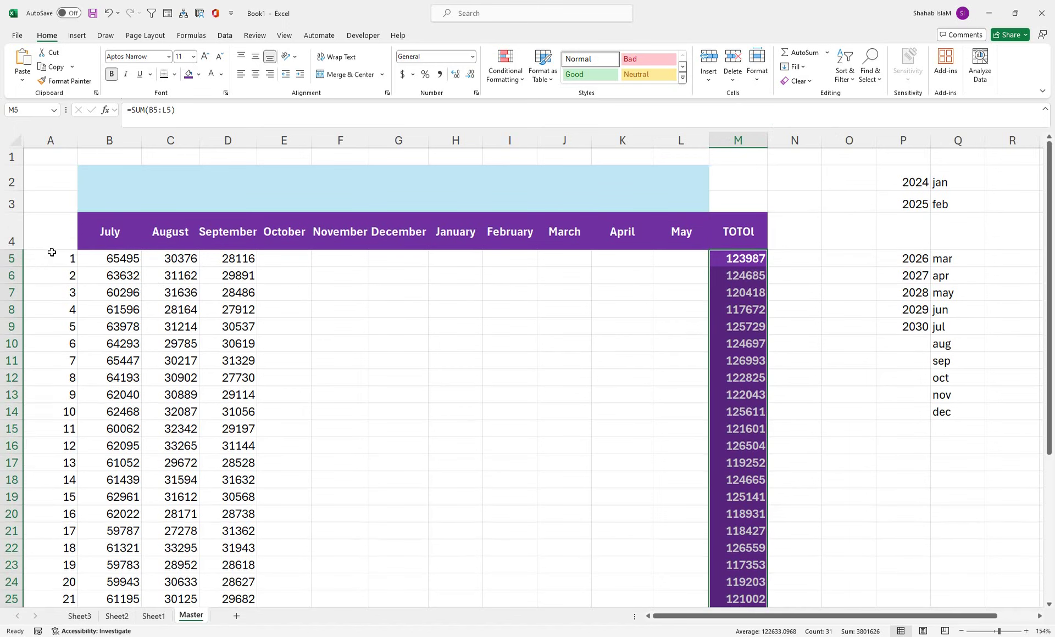
Step: Fill the banner cells J2:M3 above the March to TOTOl headers with a light blue theme color
drag(721, 168, 694, 195)
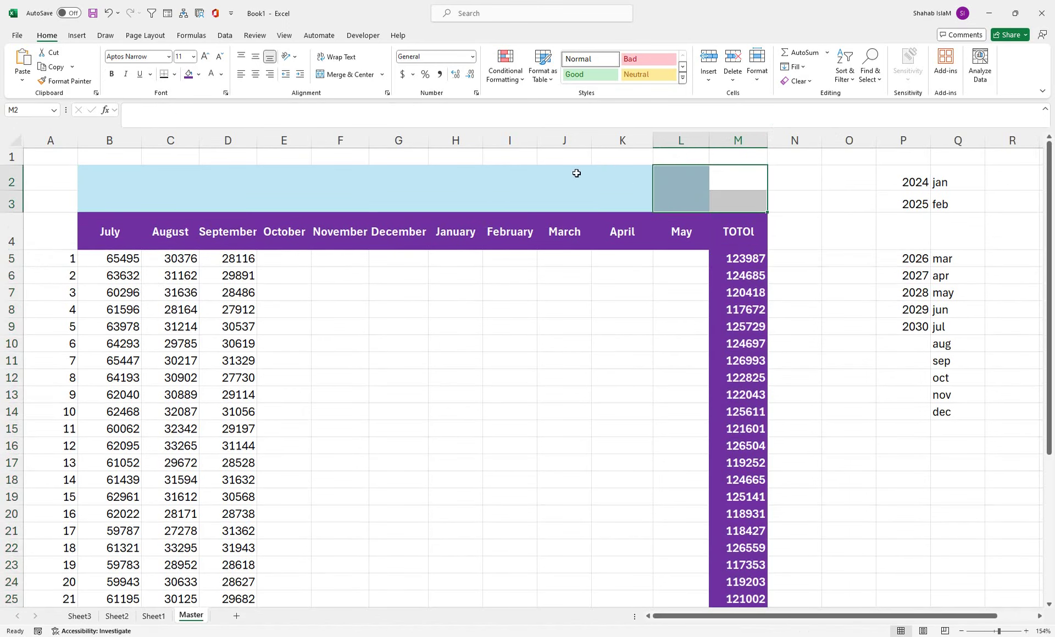
drag(575, 172, 719, 192)
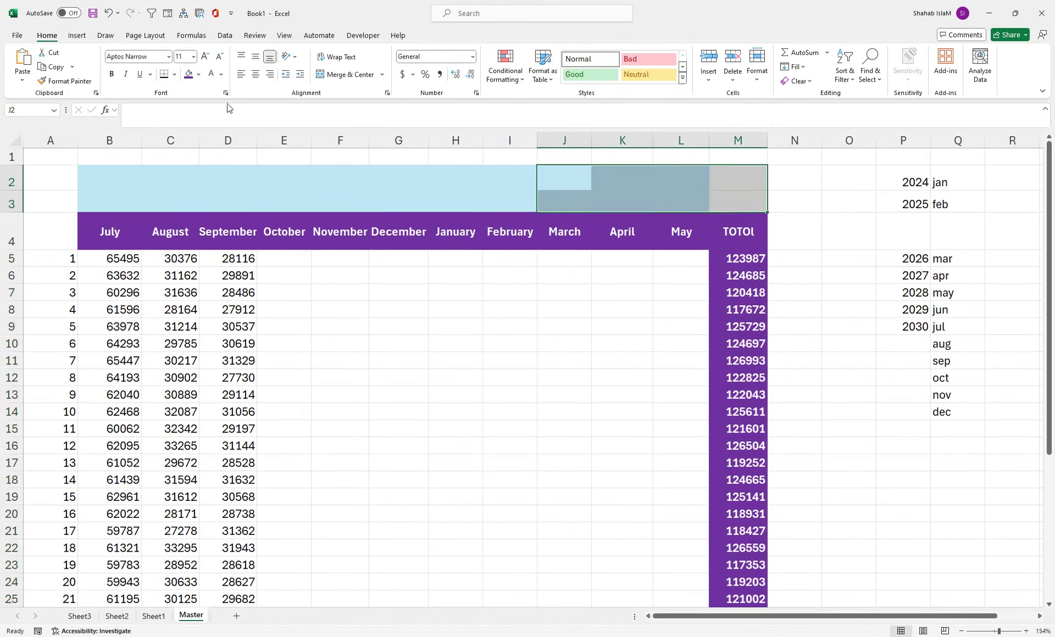
click(198, 74)
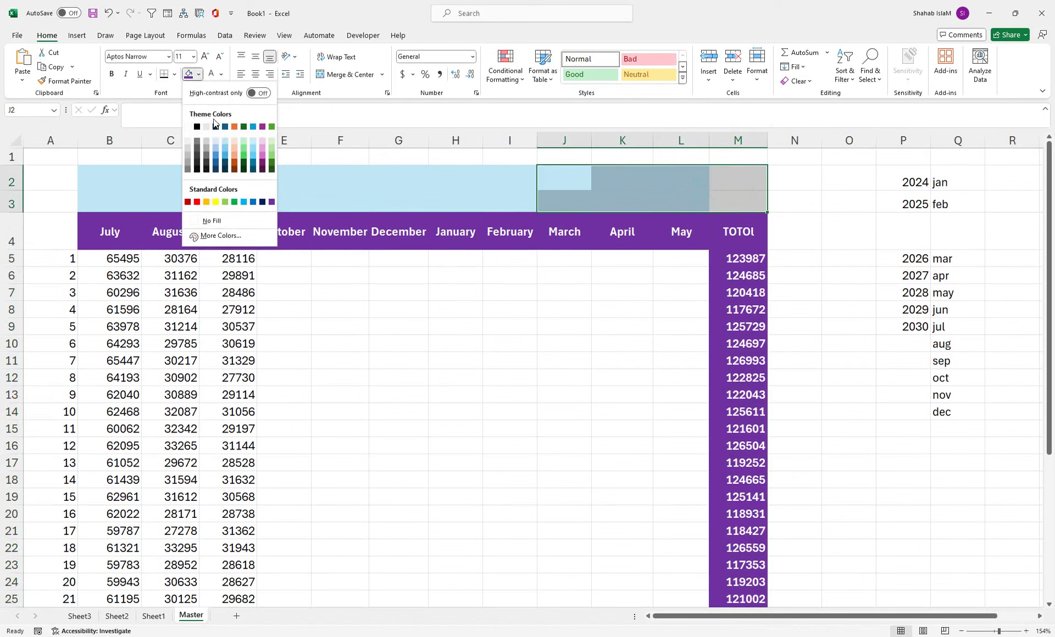
click(252, 137)
click(702, 262)
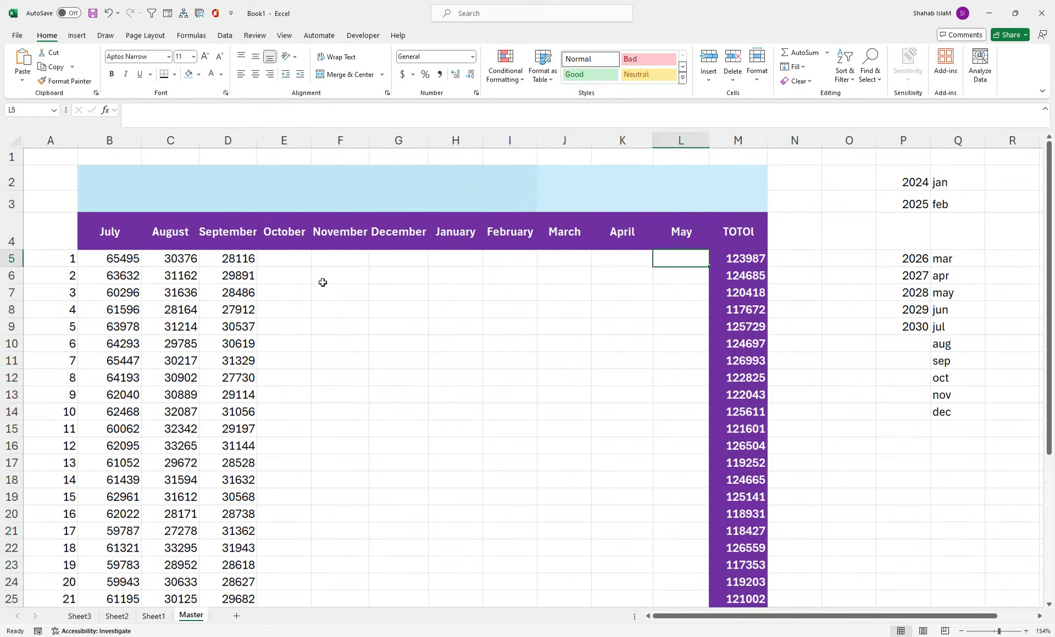
click(269, 281)
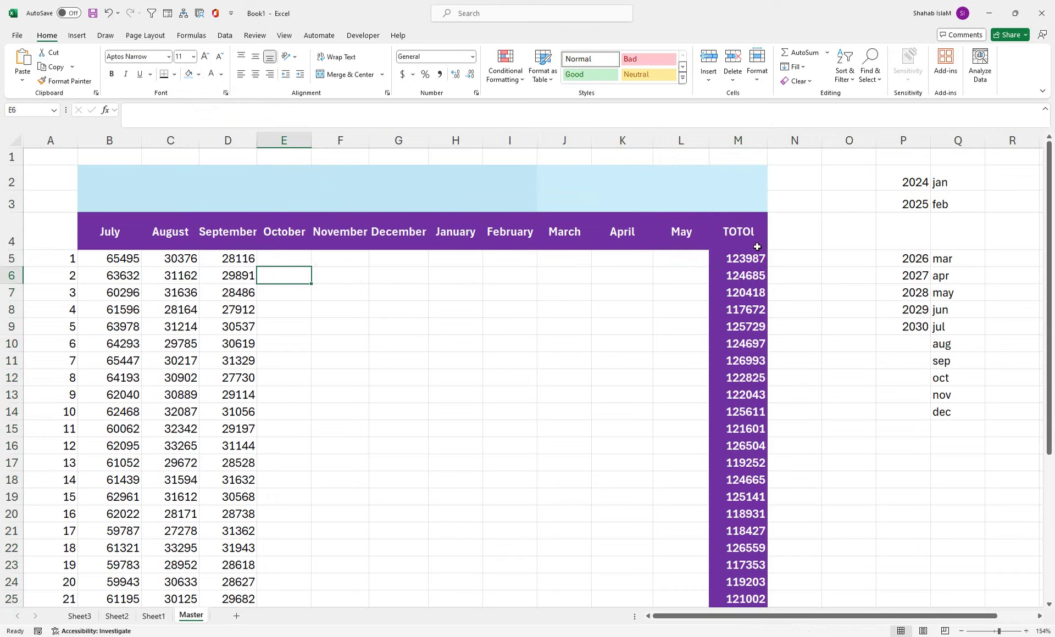
click(743, 256)
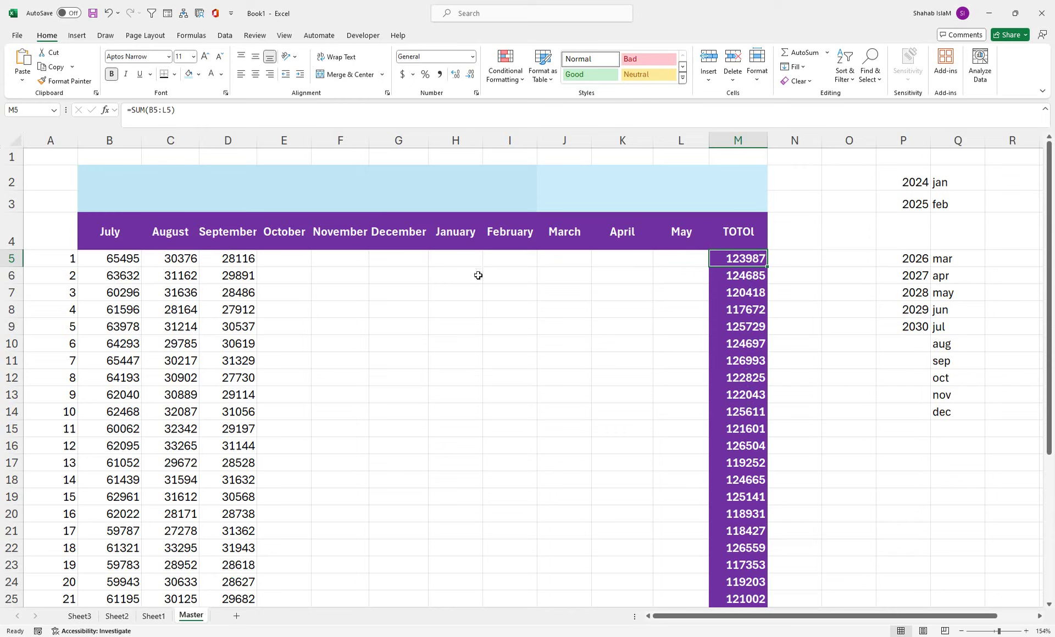
drag(748, 311, 740, 581)
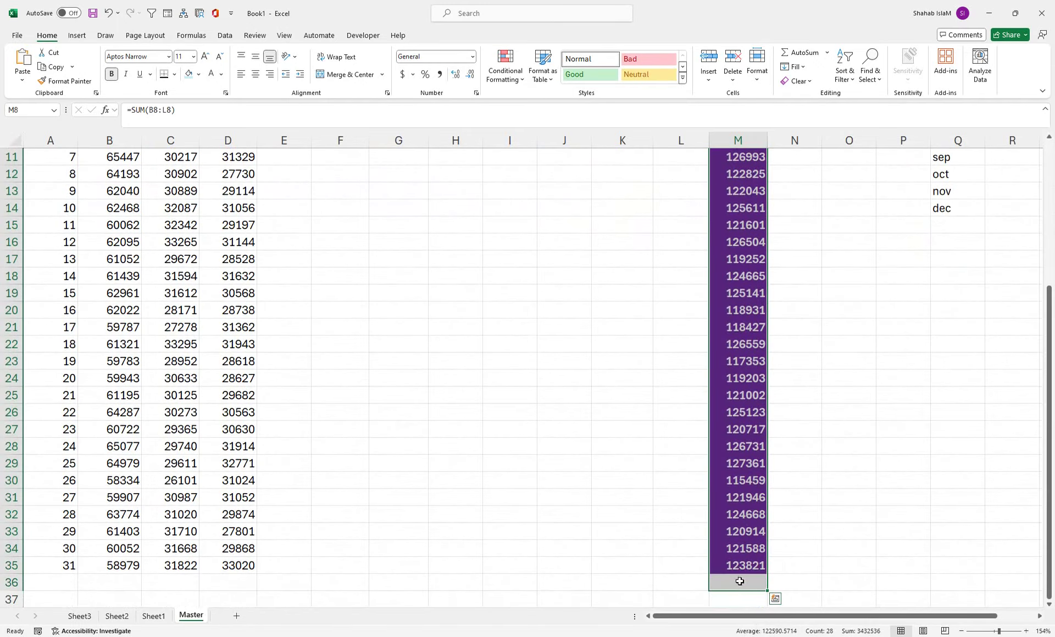
drag(85, 563, 111, 108)
mouse_move(101, 179)
mouse_down()
mouse_move(104, 249)
mouse_move(104, 197)
mouse_up()
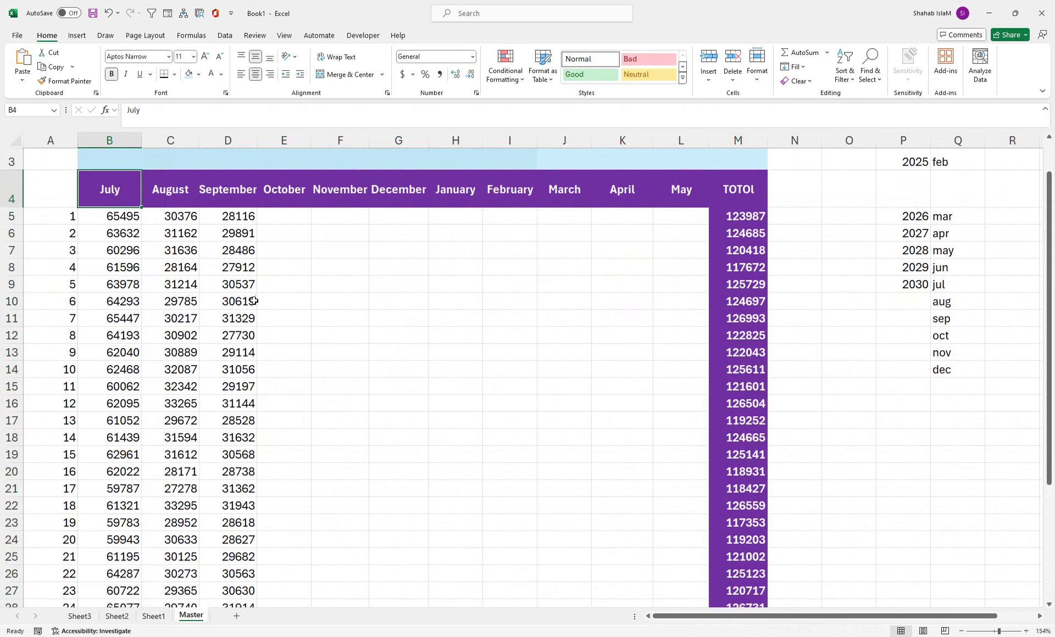
drag(247, 319, 221, 588)
Step: Enter =SUM(B5:B35) in B36 below the July column
click(124, 587)
click(111, 599)
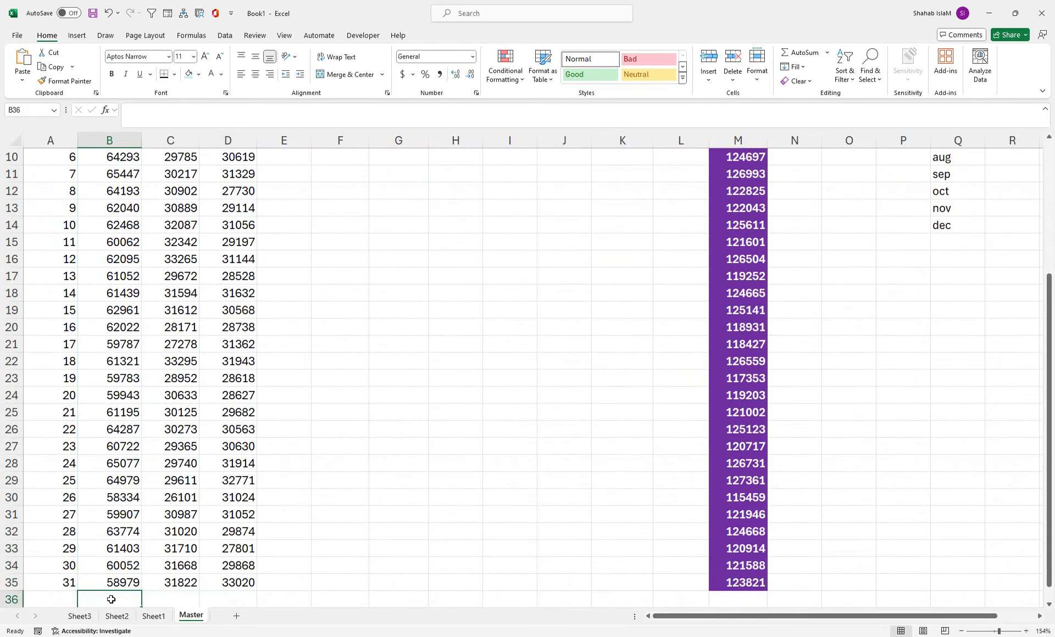
text(=SUM()
key(Up)
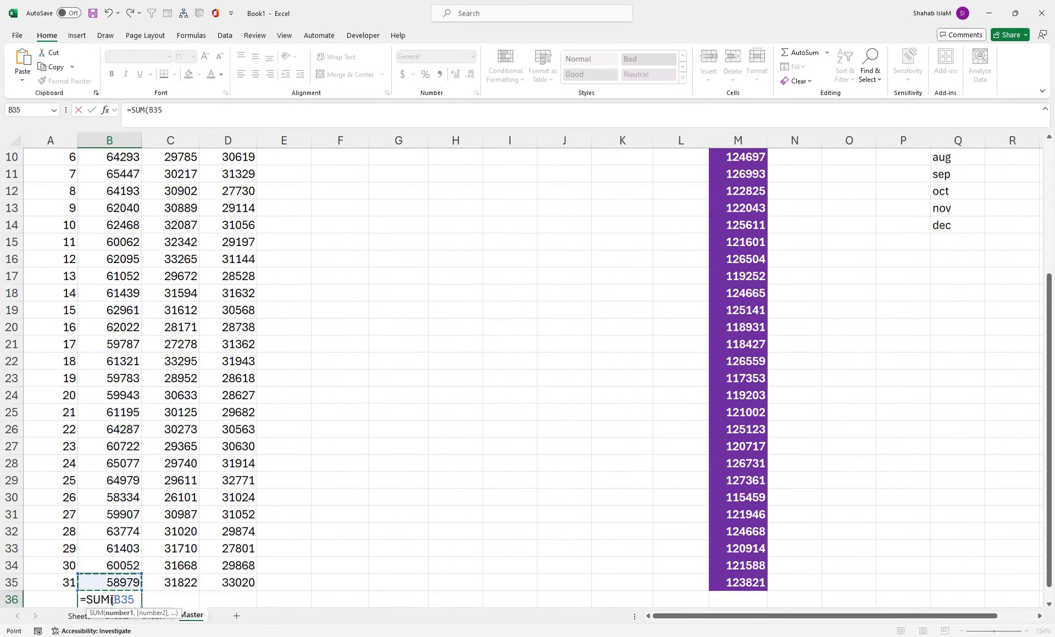
key(ctrl+shift+Up)
text())
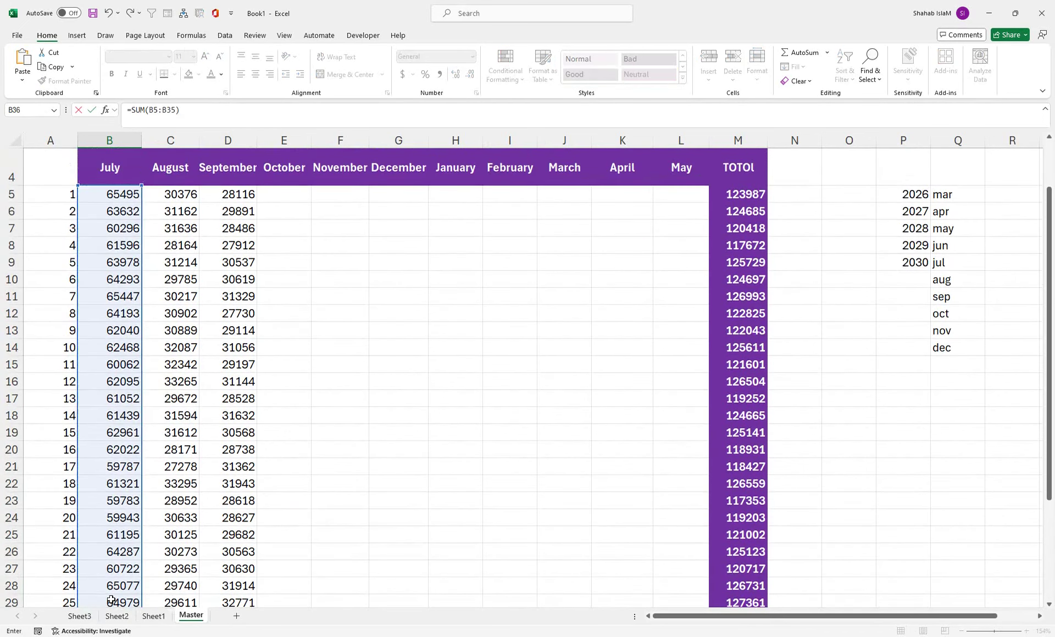
key(Return)
key(Up)
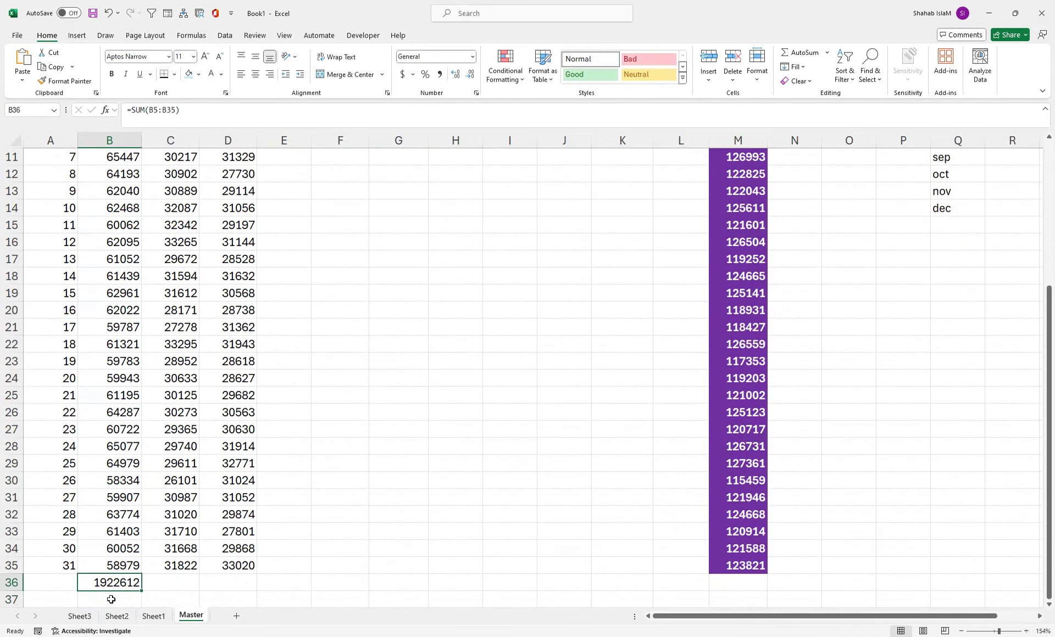
Step: Fill the July sum formula from B36 across row 36 through May in L36
key(shift+Right)
key(shift+Right)
key(shift+Right)
key(shift+Right)
key(shift+Right)
key(shift+Right)
key(shift+Right)
key(shift+Right)
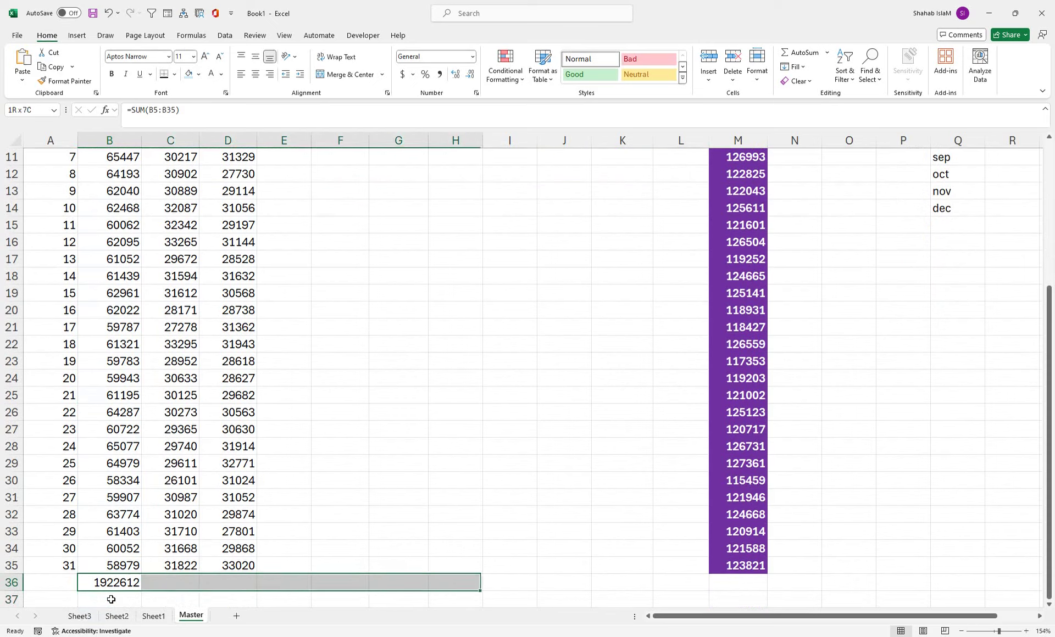
key(shift+Right)
key(shift+Right)
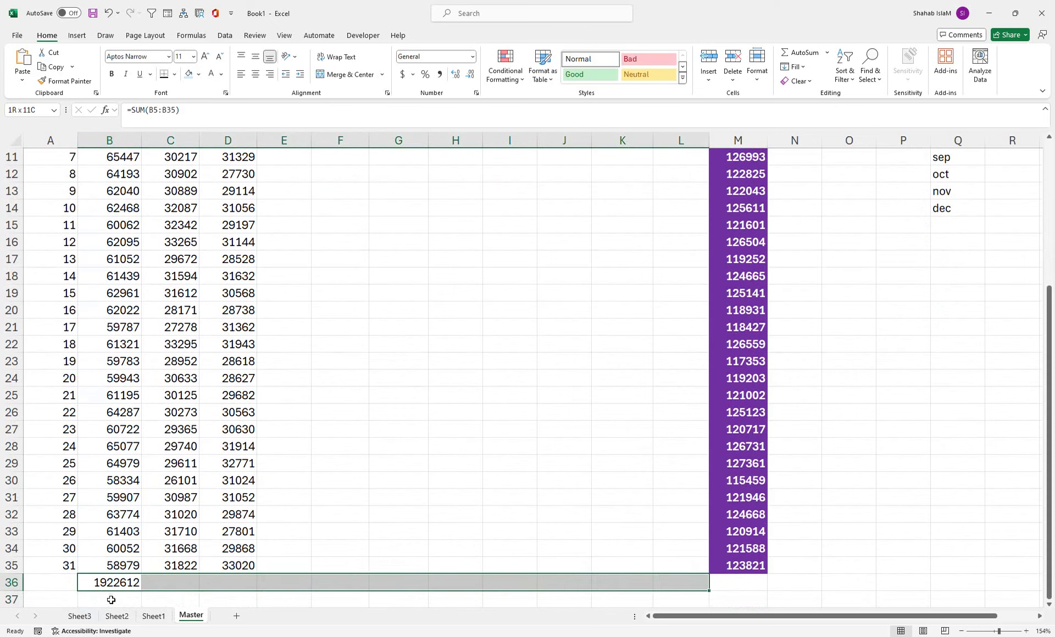
key(ctrl+r)
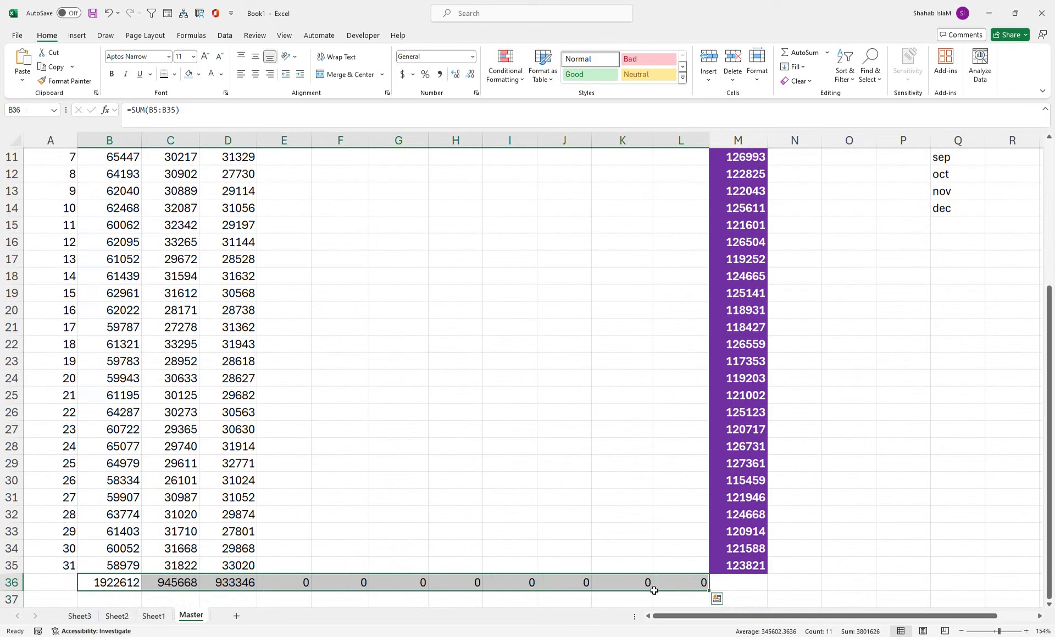
Step: Enter =SUM(B36:L36) in M36 to add up the monthly totals below the TOTOl column
click(724, 582)
text(=)
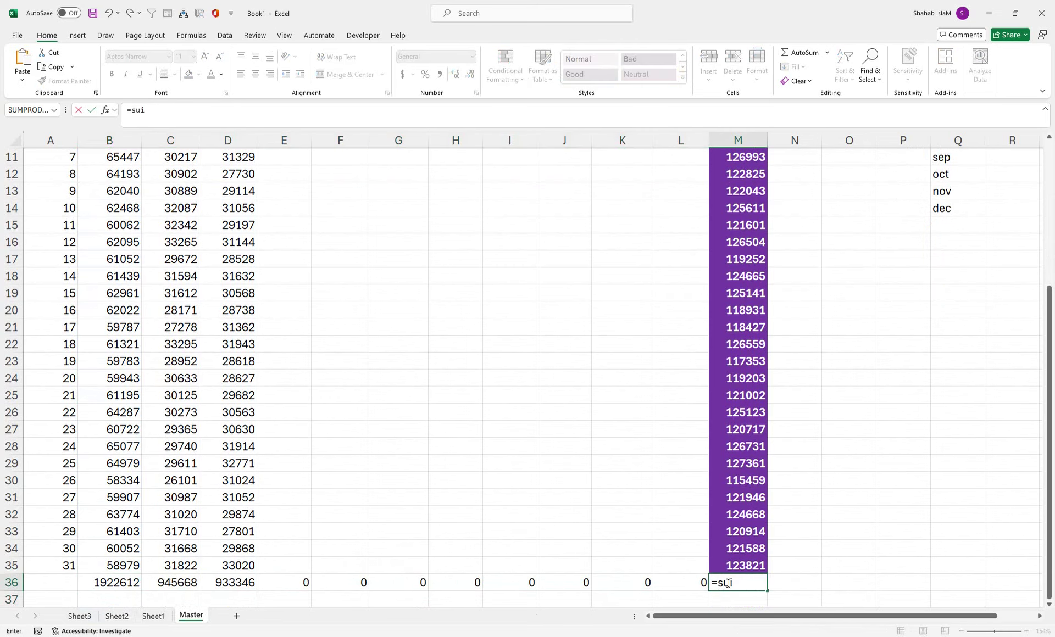
text(sui)
key(BackSpace)
text(m)
key(Tab)
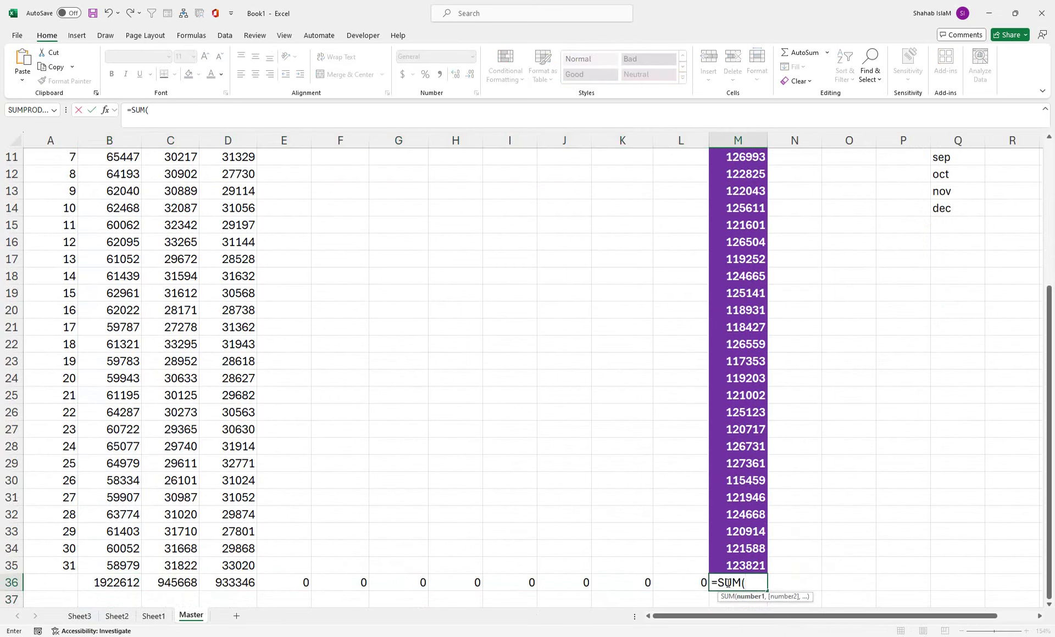
drag(693, 583, 130, 584)
text())
key(Return)
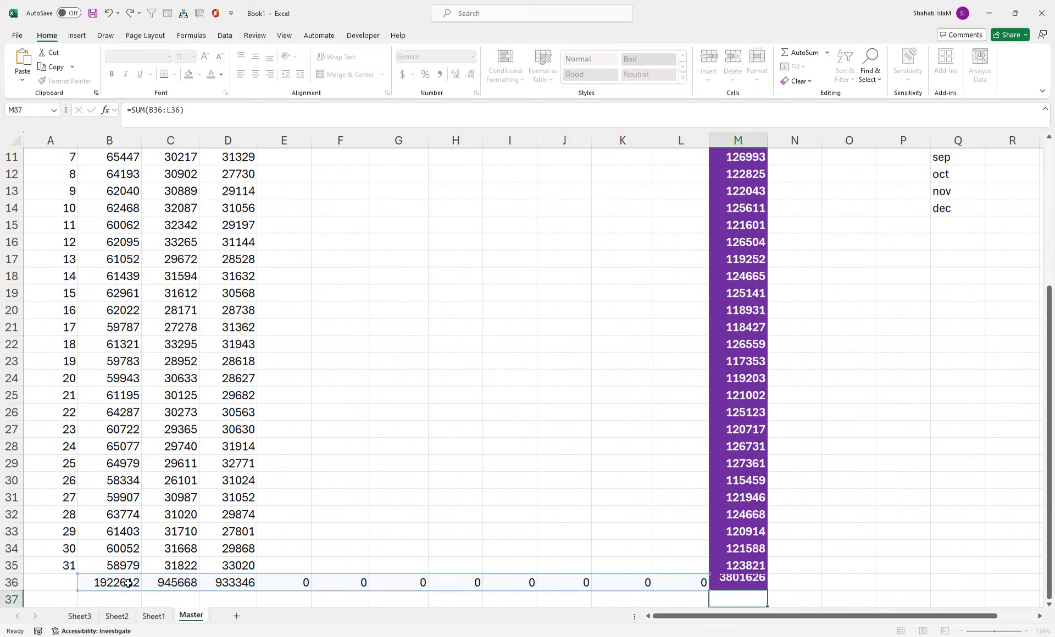
key(Up)
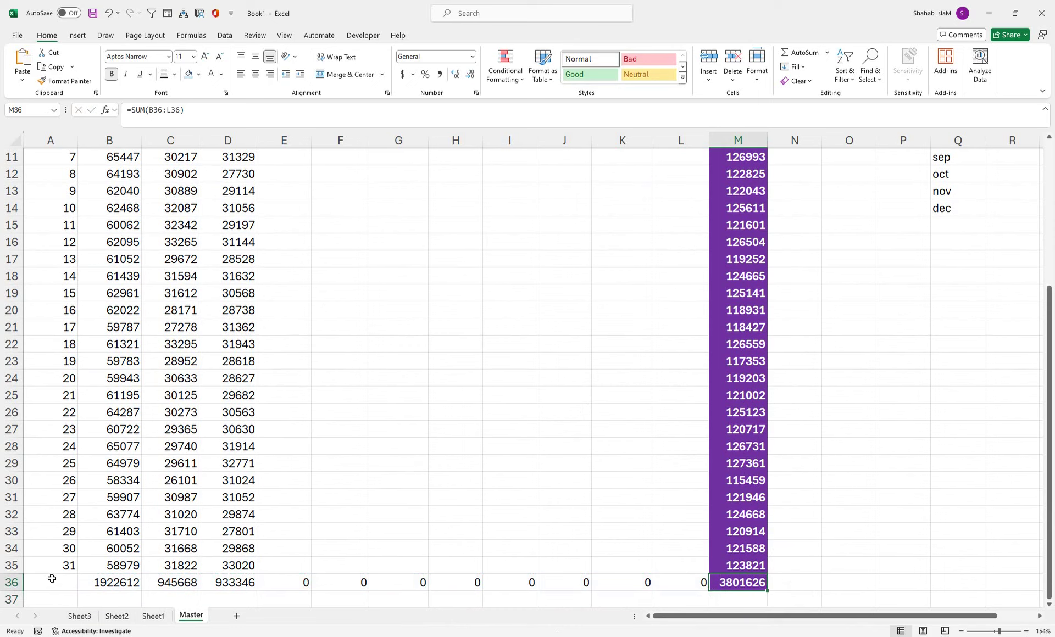
Step: Examine which cells the September sum formula in D36 covers
double_click(241, 581)
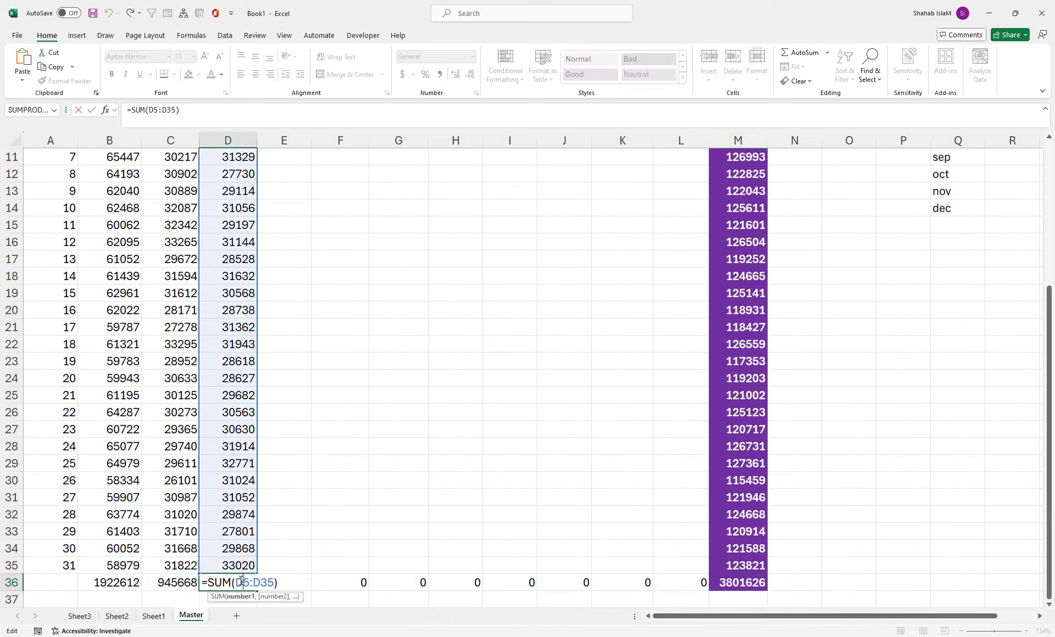
text(+)
key(BackSpace)
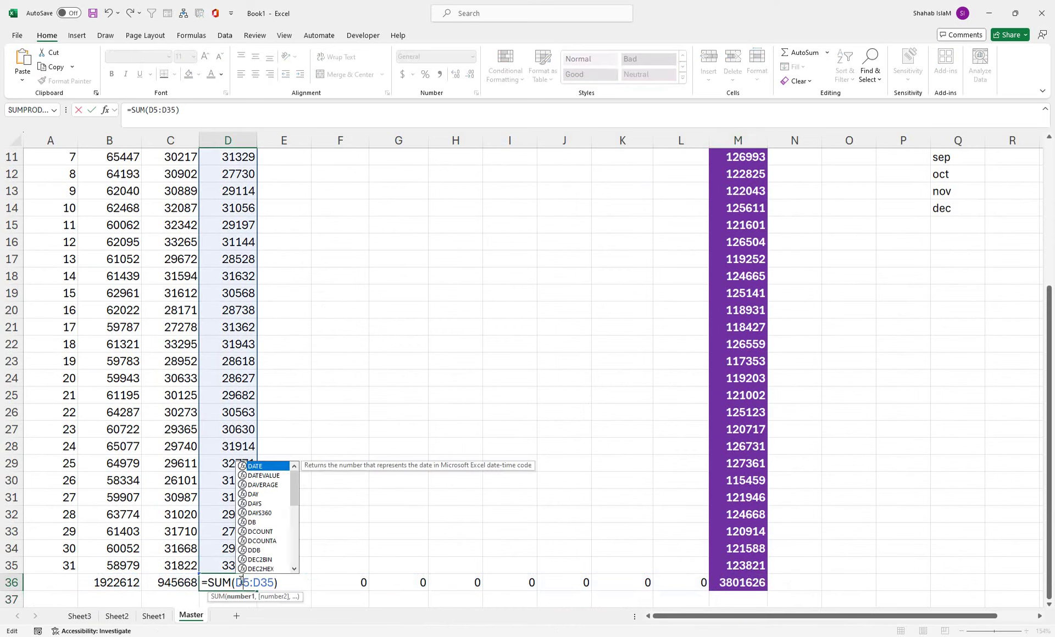
key(Return)
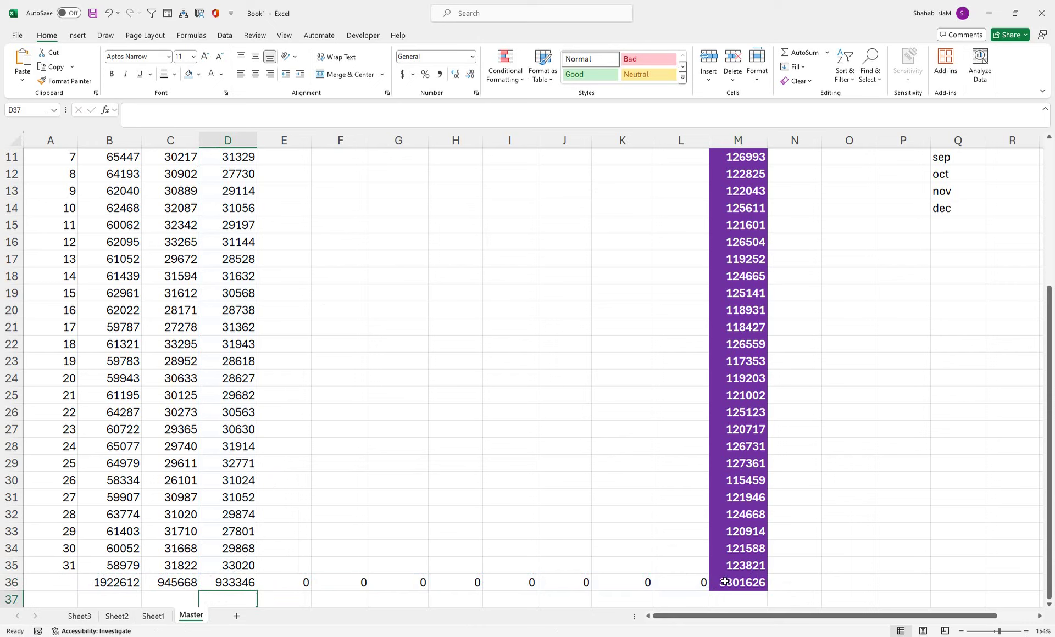
Step: Show the Quick Analysis options for the monthly totals in B36:L36, and switch to Sheet1
drag(696, 582, 91, 584)
key(ctrl+q)
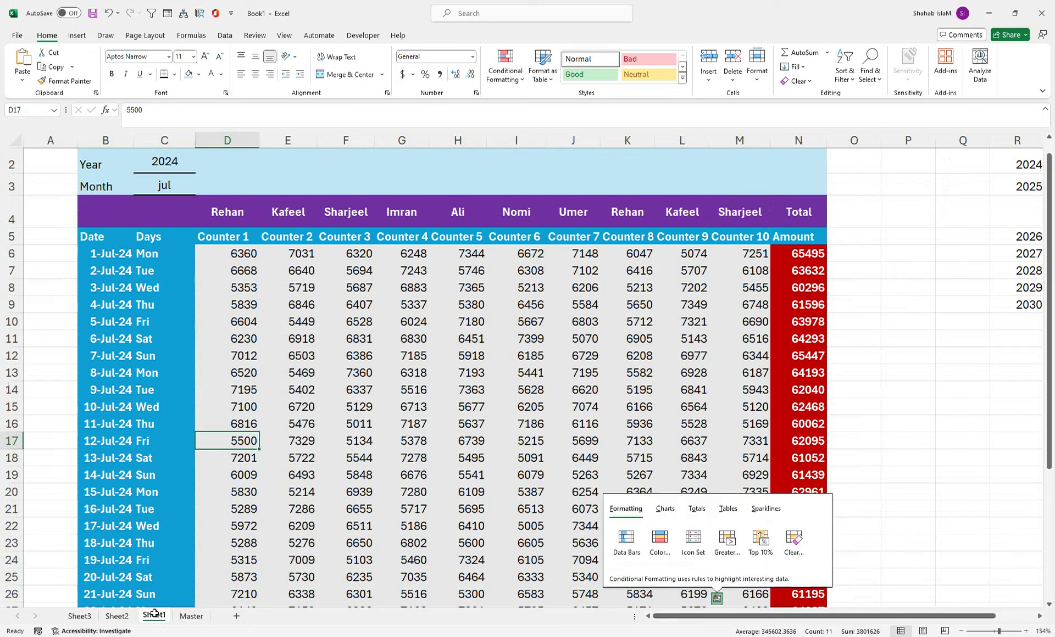
click(155, 616)
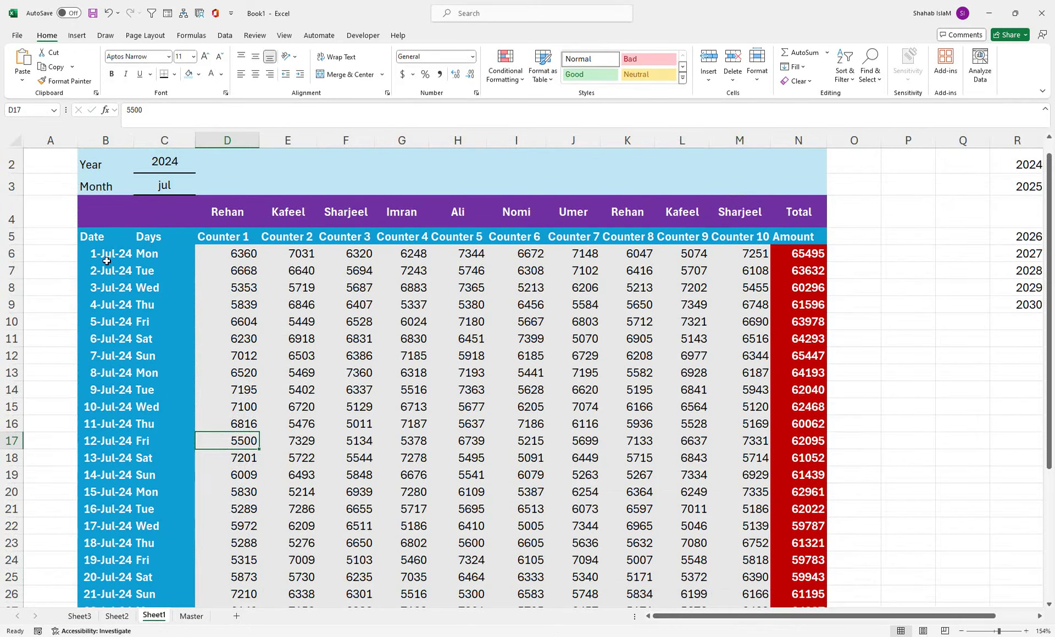